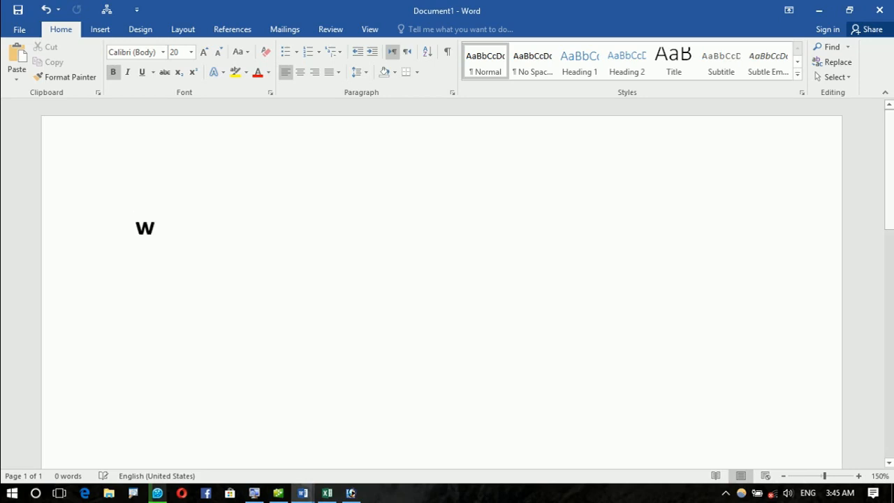
Step: Type the heading 'what is Microsoft Word 2016?', turn bold off for the next line, and enlarge the heading to 28 point
{"action": "type", "text": "icro"}
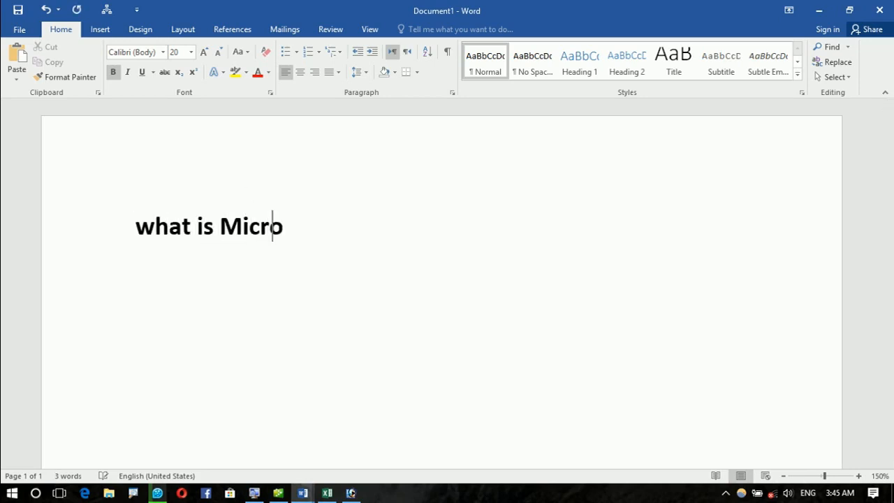
{"action": "type", "text": "soft Word 2016?"}
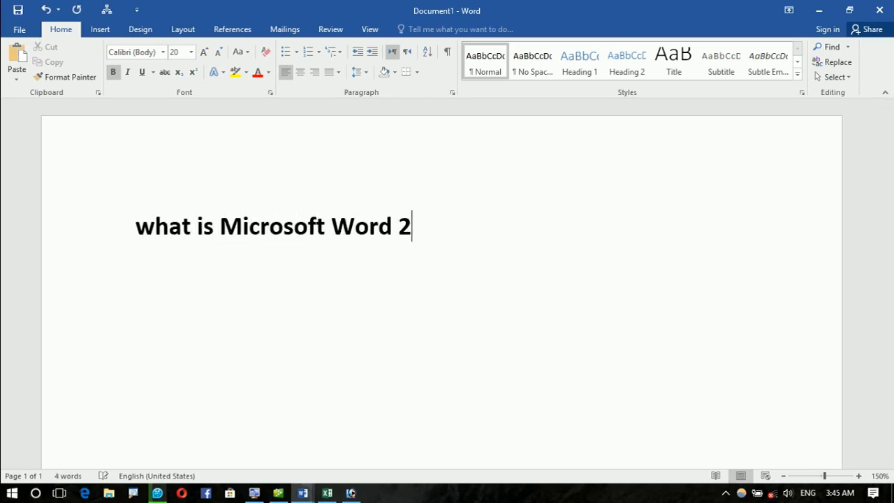
{"action": "key", "text": "Return"}
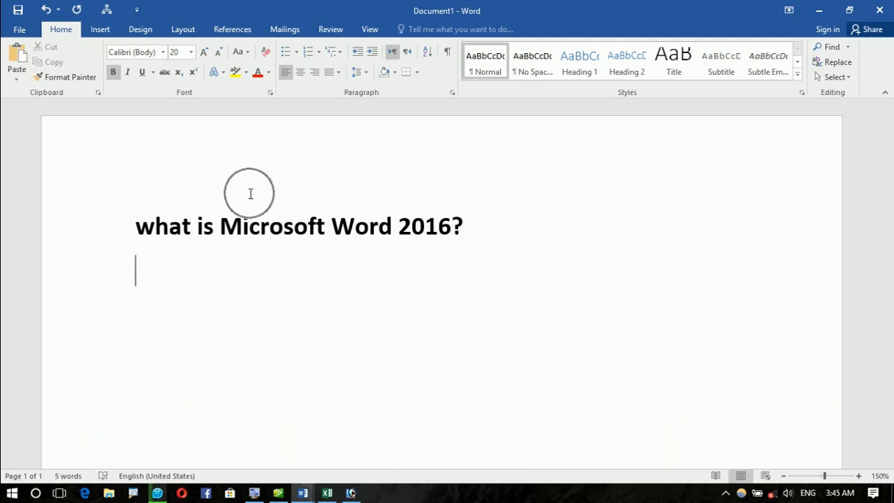
{"action": "key", "text": "ctrl+b"}
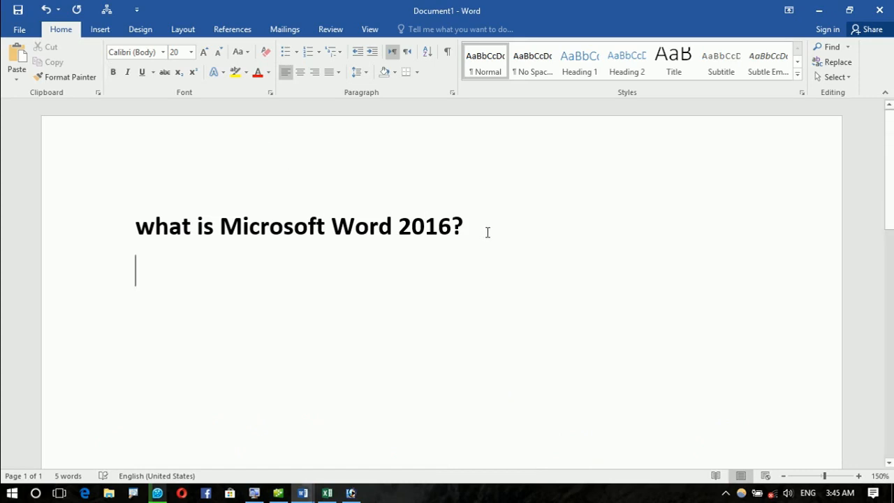
{"action": "left_click_drag", "start_coordinate": [487, 232], "coordinate": [0, 233]}
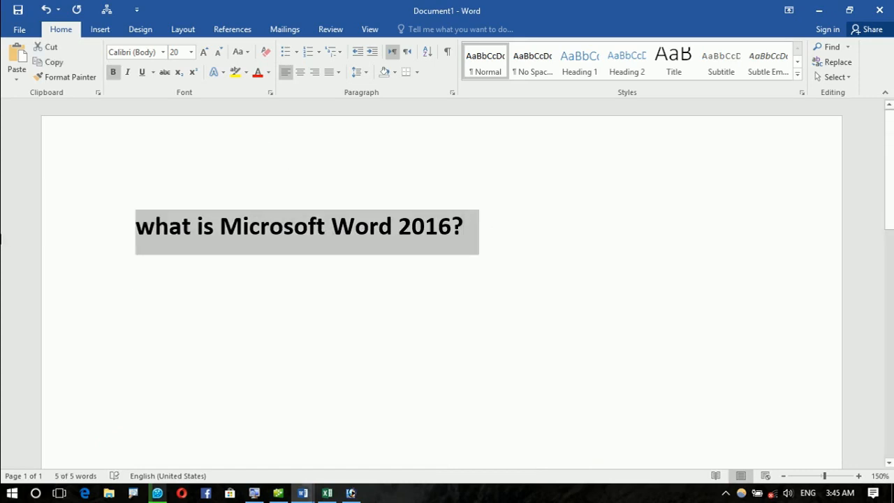
{"action": "key", "text": "ctrl+shift+period"}
{"action": "key", "text": "ctrl+shift+period"}
{"action": "key", "text": "ctrl+shift+period"}
{"action": "key", "text": "ctrl+shift+period"}
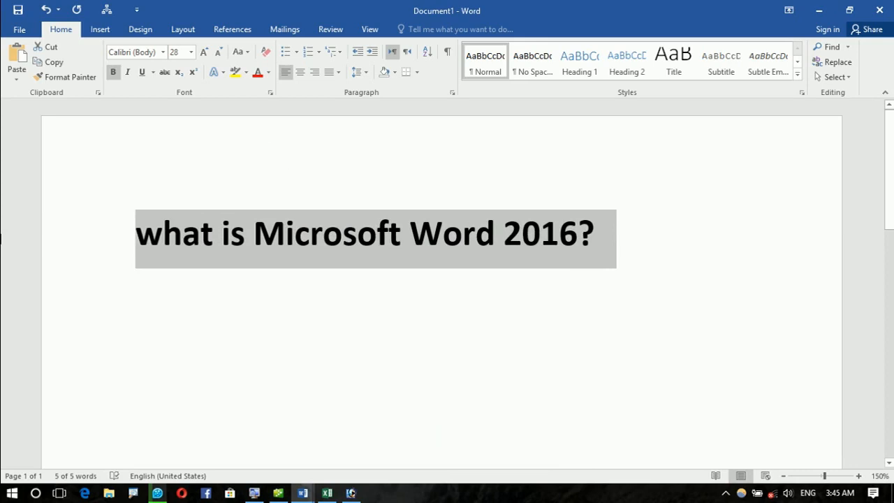
{"action": "left_click", "coordinate": [154, 282]}
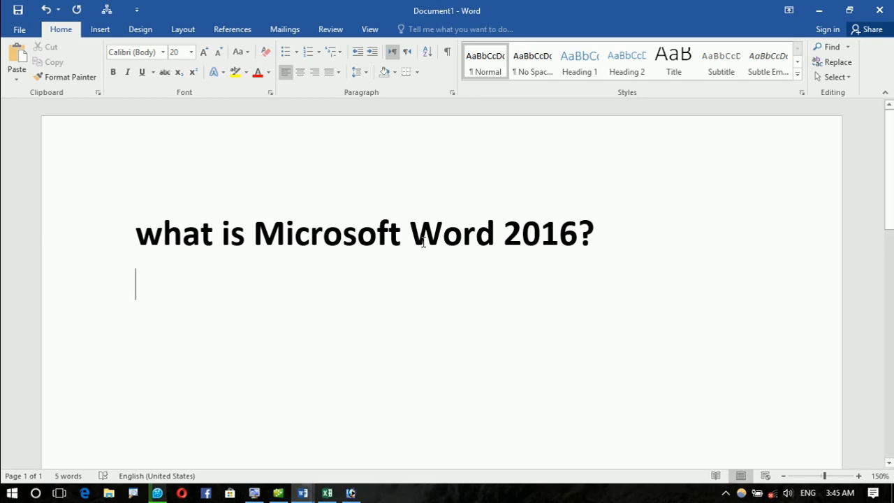
Step: Type 'Microsoft Word is the word processor.', fixing typos, and start a new line
{"action": "type", "text": "Microsoft "}
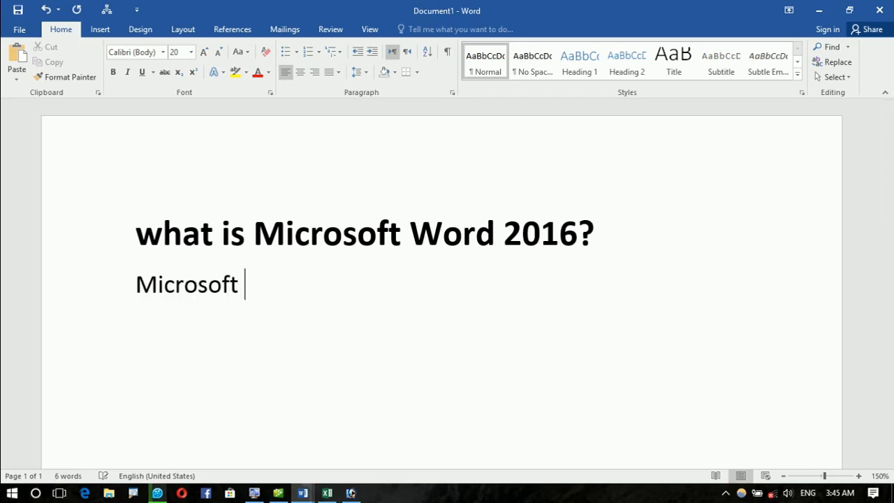
{"action": "type", "text": "Wor"}
{"action": "key", "text": "BackSpace"}
{"action": "type", "text": "d is the word pcor"}
{"action": "key", "text": "Left"}
{"action": "key", "text": "BackSpace"}
{"action": "key", "text": "BackSpace"}
{"action": "key", "text": "BackSpace"}
{"action": "type", "text": "rocessero"}
{"action": "key", "text": "BackSpace"}
{"action": "key", "text": "BackSpace"}
{"action": "key", "text": "BackSpace"}
{"action": "type", "text": "or."}
{"action": "key", "text": "Return"}
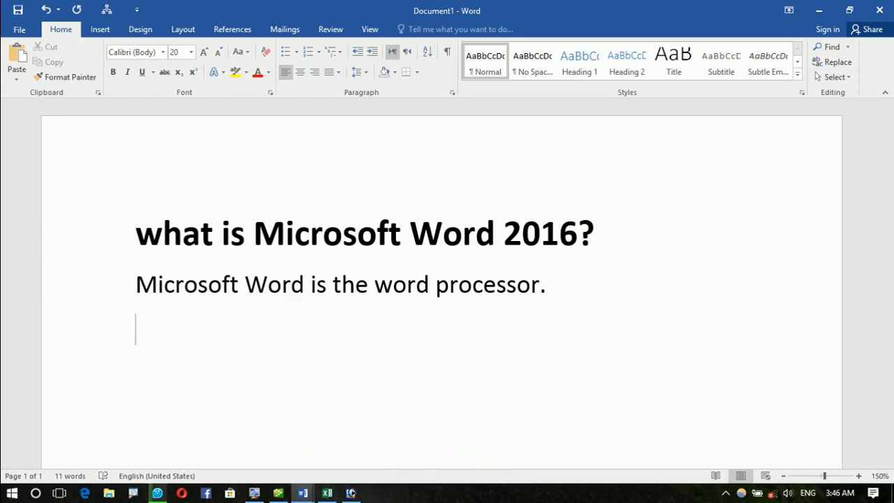
Step: Type 'Spelling and Grammar' and format it 15 pt, centered, bold and red
{"action": "type", "text": "spelling a"}
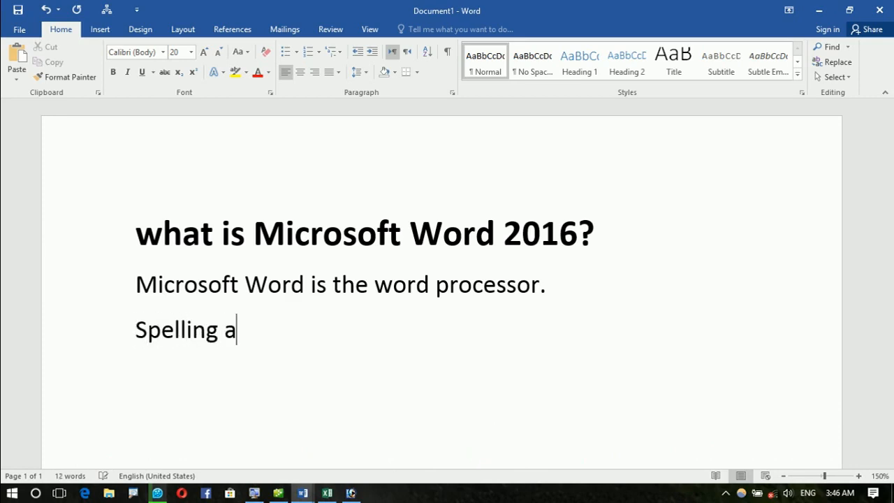
{"action": "type", "text": "nd Grammar"}
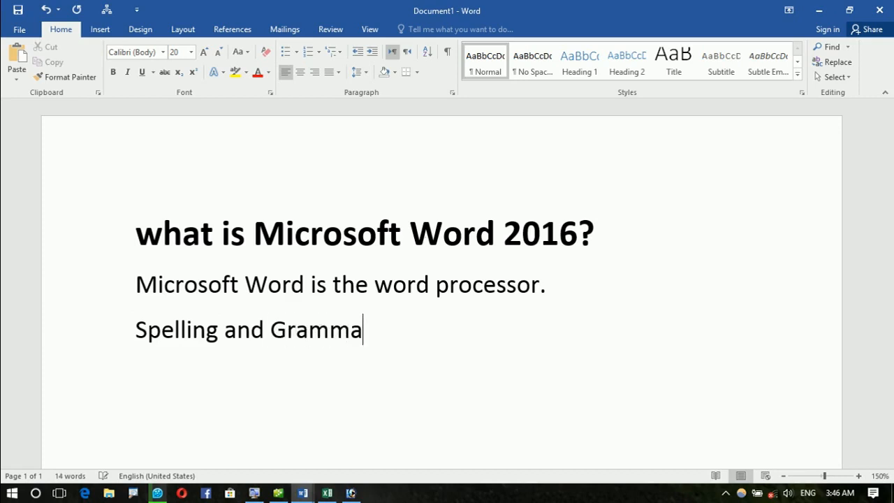
{"action": "key", "text": "Return"}
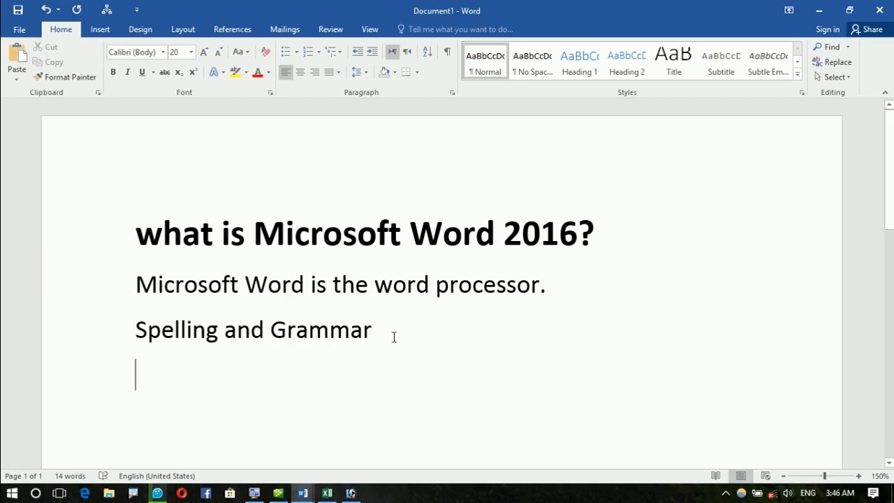
{"action": "left_click_drag", "start_coordinate": [394, 336], "coordinate": [133, 288]}
{"action": "left_click", "coordinate": [90, 335]}
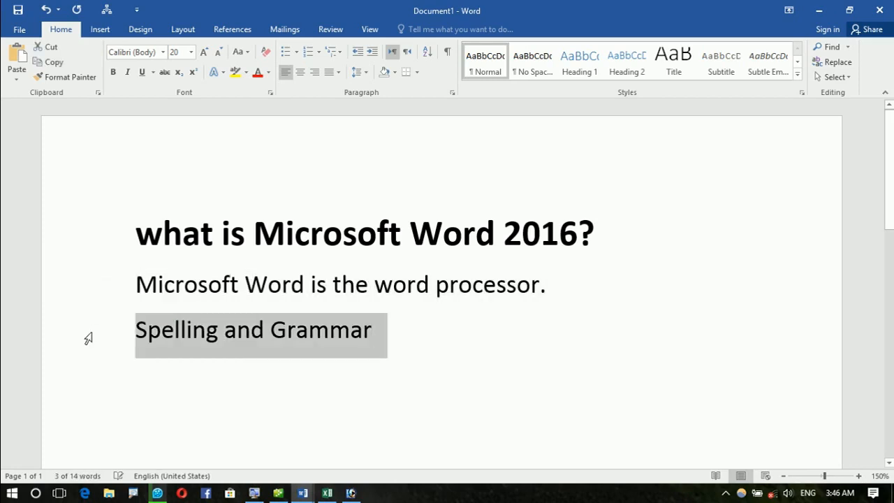
{"action": "key", "text": "ctrl+bracketleft"}
{"action": "key", "text": "ctrl+bracketleft"}
{"action": "key", "text": "ctrl+bracketleft"}
{"action": "key", "text": "ctrl+bracketleft"}
{"action": "key", "text": "ctrl+bracketleft"}
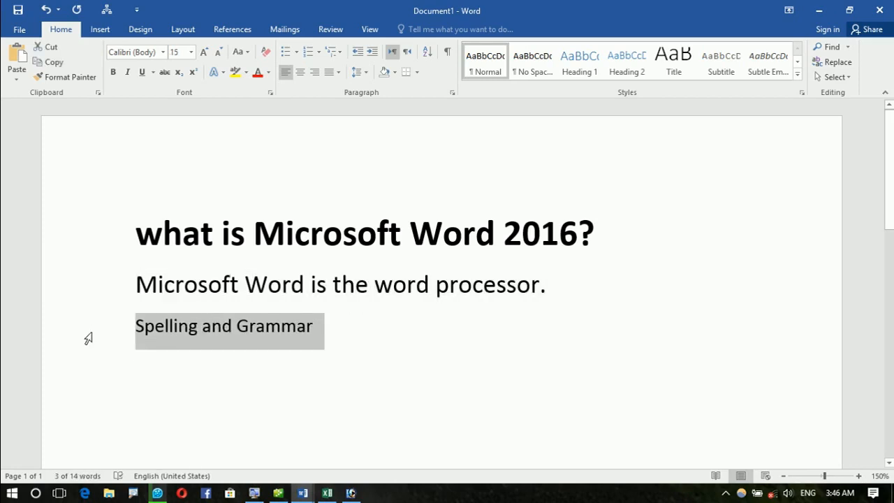
{"action": "key", "text": "ctrl+e"}
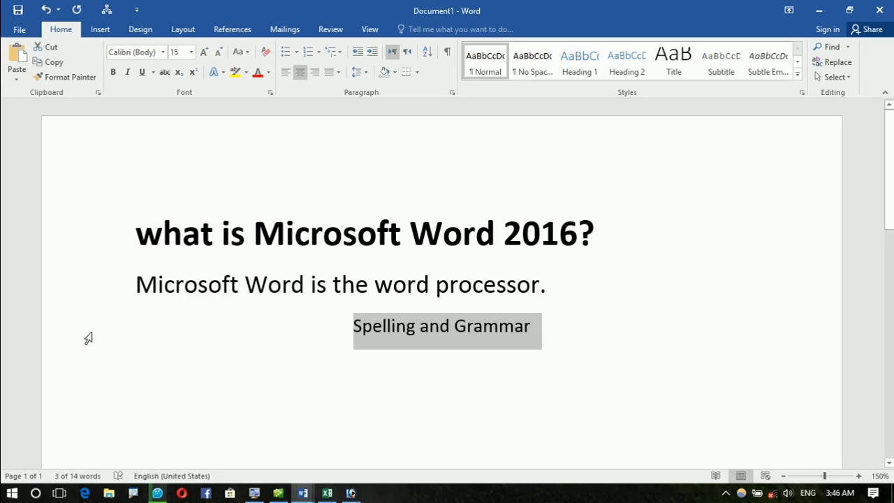
{"action": "left_click", "coordinate": [257, 72]}
{"action": "left_click", "coordinate": [114, 72]}
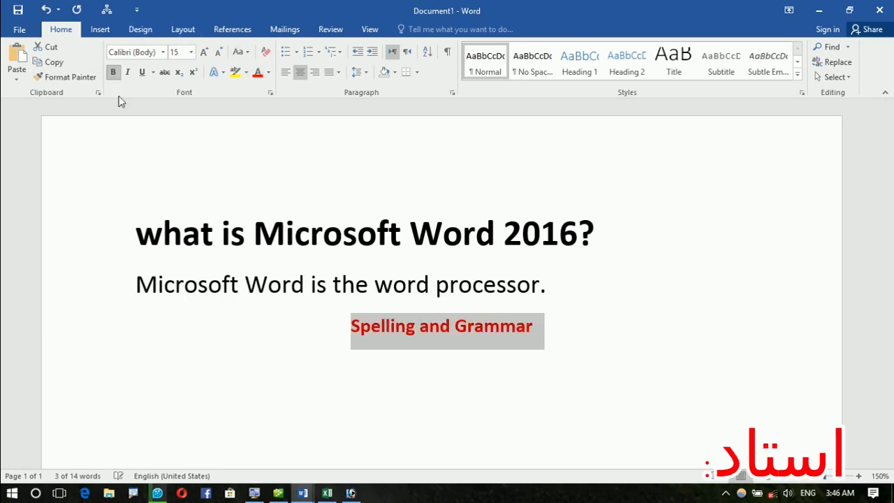
{"action": "left_click", "coordinate": [163, 371]}
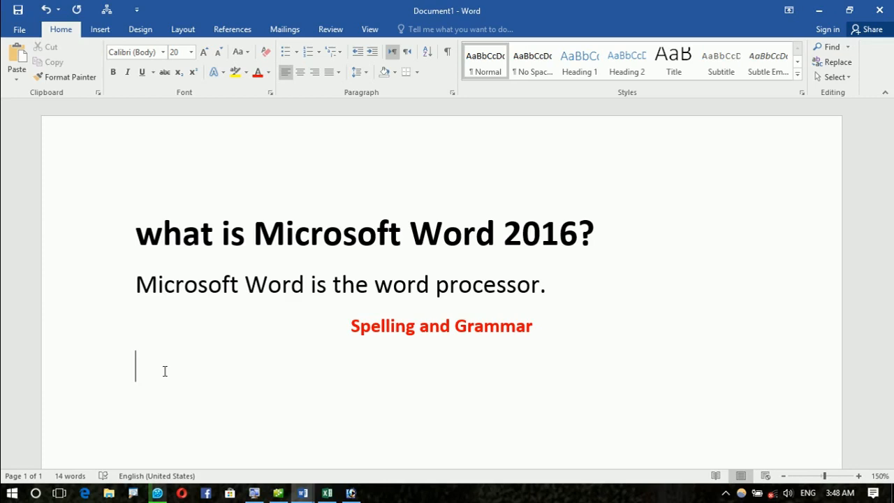
Step: Add the 'spelling error: (Red line)' note and colour the words 'Red line' red
{"action": "type", "text": "microsoft wor"}
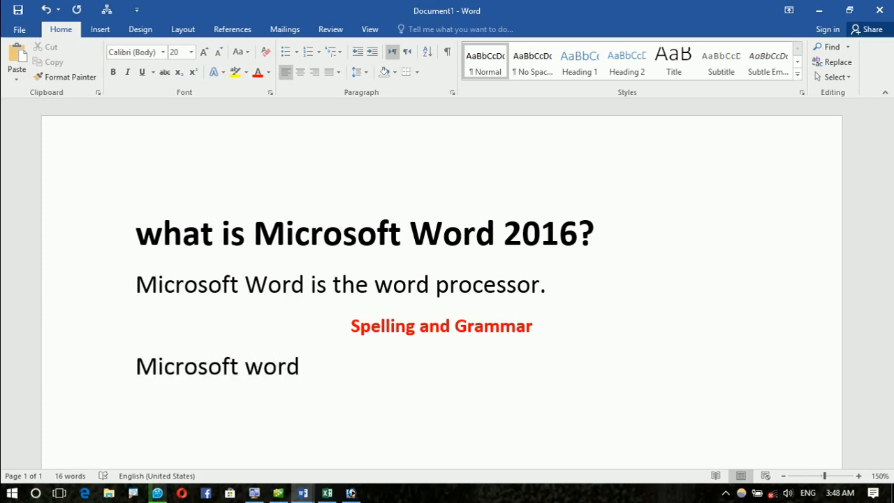
{"action": "type", "text": "spelling error"}
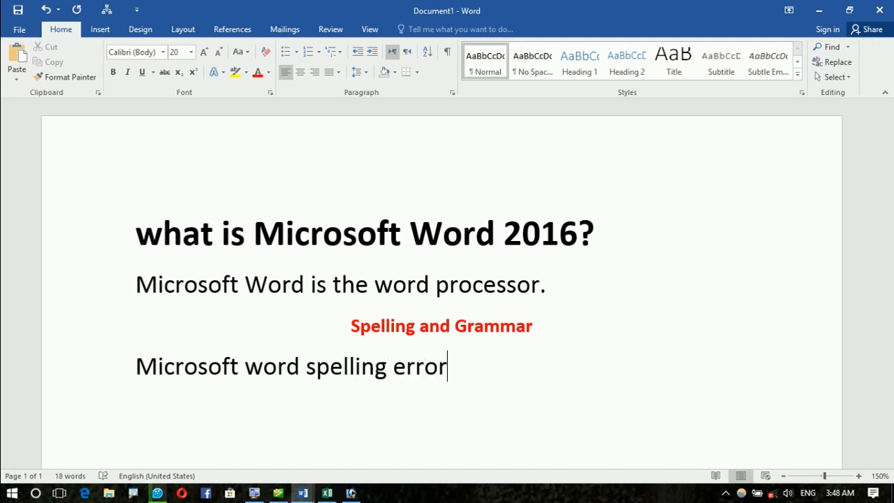
{"action": "type", "text": ": (Re"}
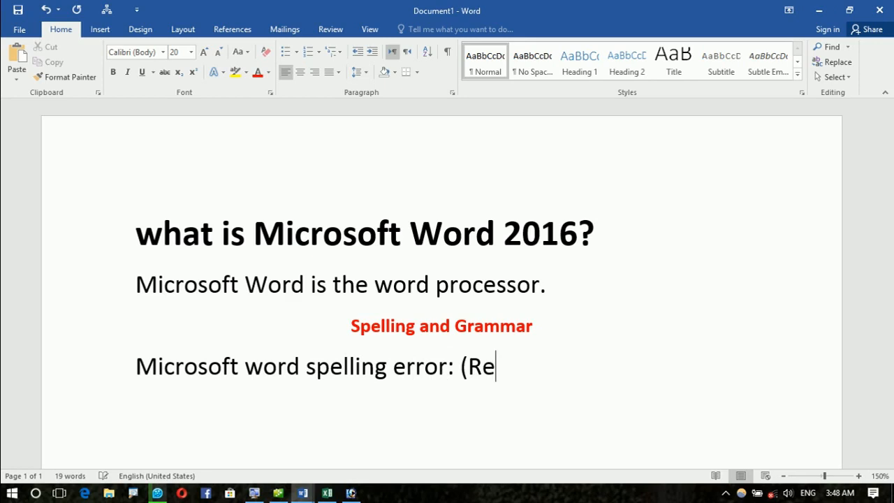
{"action": "type", "text": "d line)"}
{"action": "key", "text": "Return"}
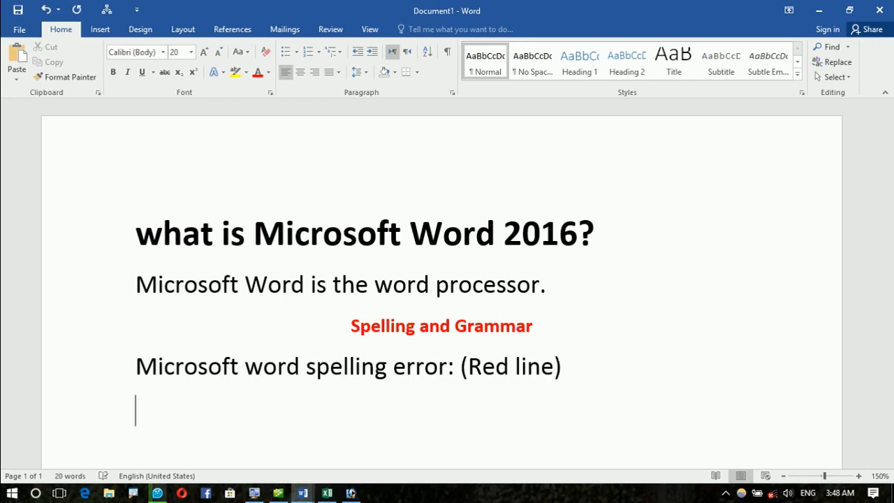
{"action": "left_click_drag", "start_coordinate": [468, 370], "coordinate": [543, 377]}
{"action": "left_click", "coordinate": [257, 72]}
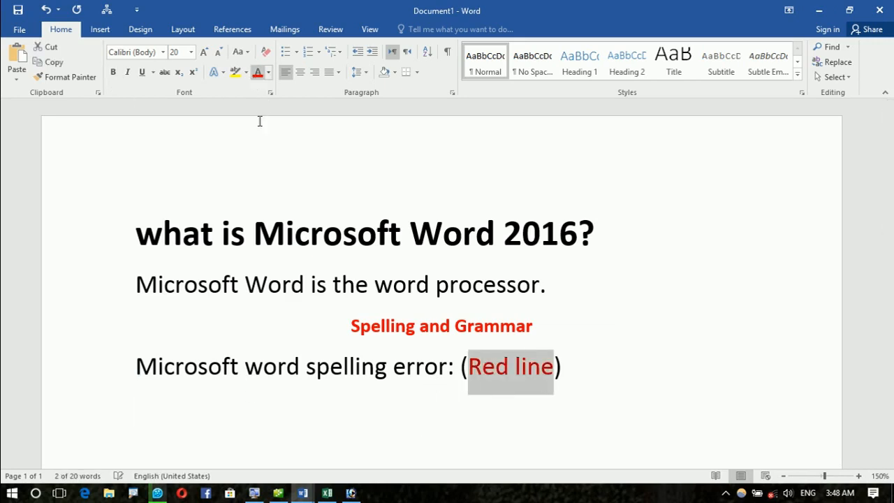
{"action": "left_click", "coordinate": [285, 409]}
Step: Type the note 'Microsoft Word grammar error (Green line)' on the next line
{"action": "type", "text": "Mic"}
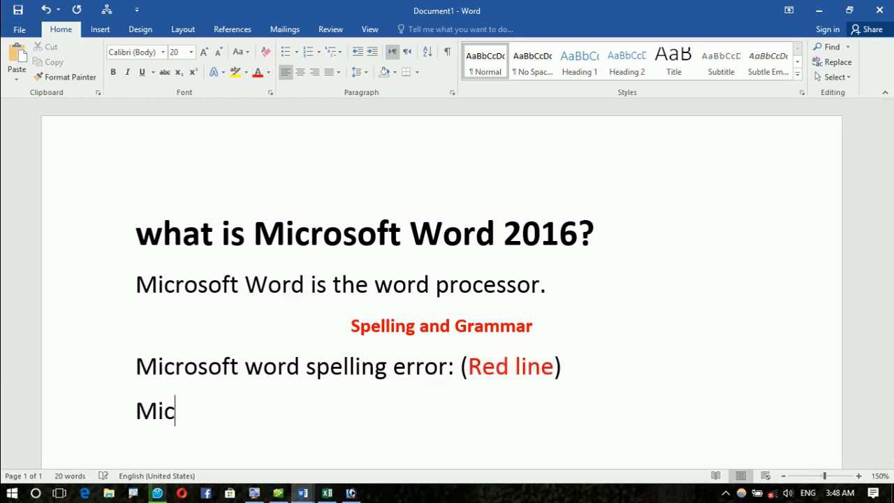
{"action": "type", "text": "rosoft Wor"}
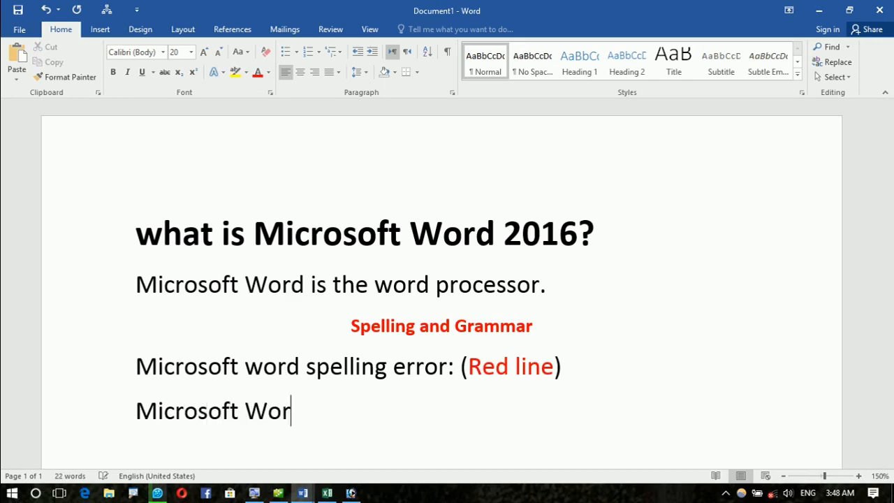
{"action": "key", "text": "BackSpace"}
{"action": "type", "text": "d gram"}
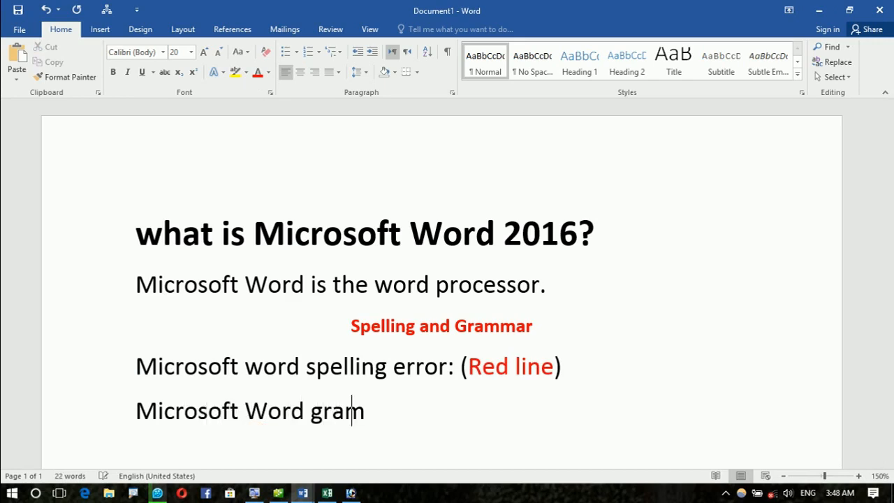
{"action": "type", "text": "mar error"}
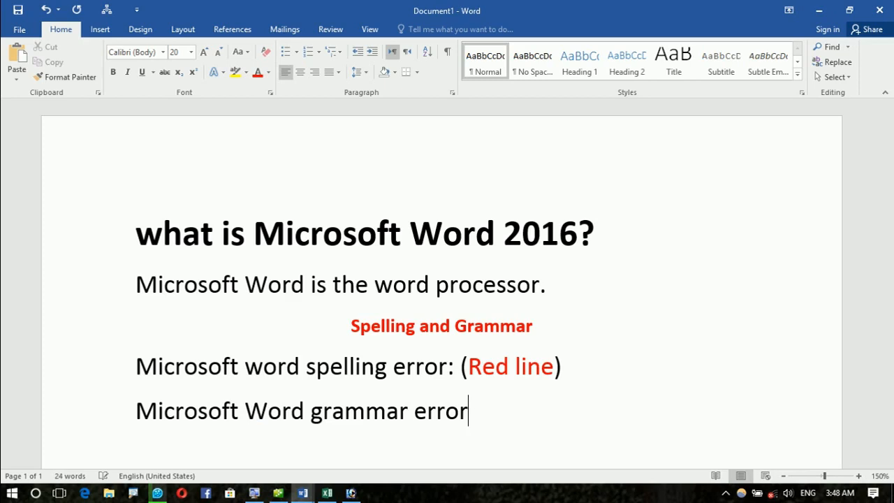
{"action": "type", "text": " (F"}
{"action": "key", "text": "BackSpace"}
{"action": "type", "text": "gre"}
{"action": "key", "text": "BackSpace"}
{"action": "key", "text": "BackSpace"}
{"action": "key", "text": "BackSpace"}
{"action": "type", "text": "F"}
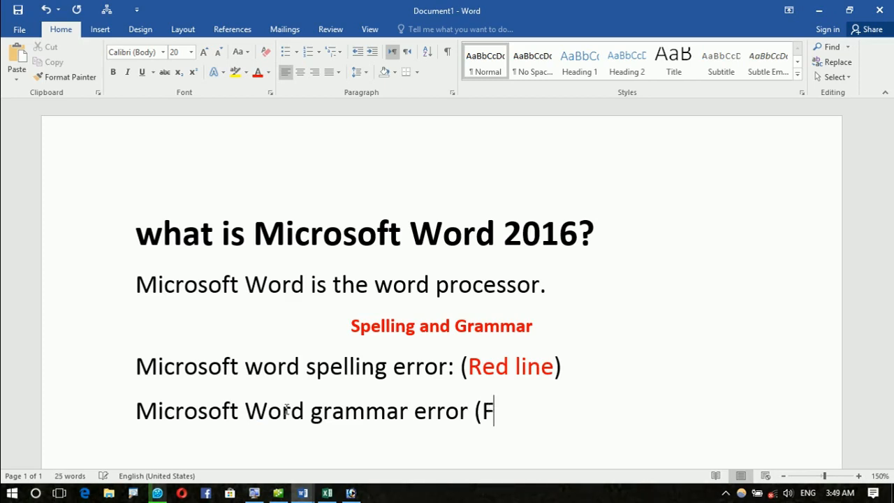
{"action": "key", "text": "BackSpace"}
{"action": "type", "text": "Green line)"}
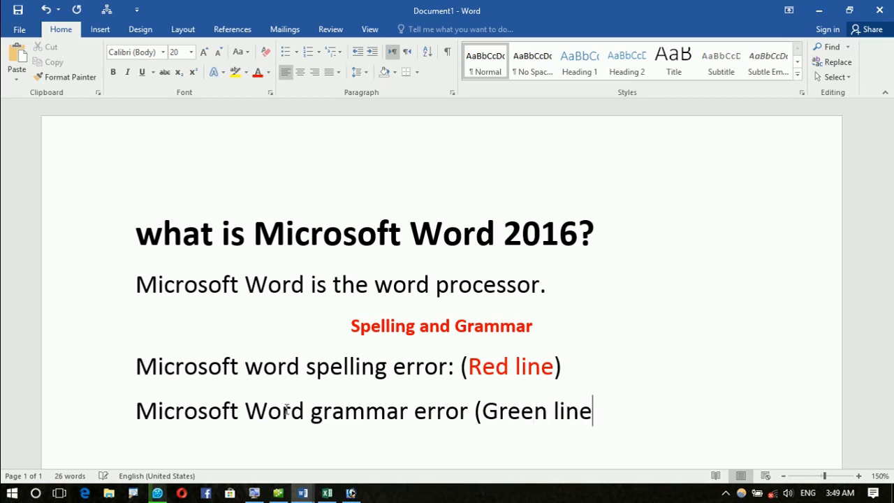
{"action": "key", "text": "Return"}
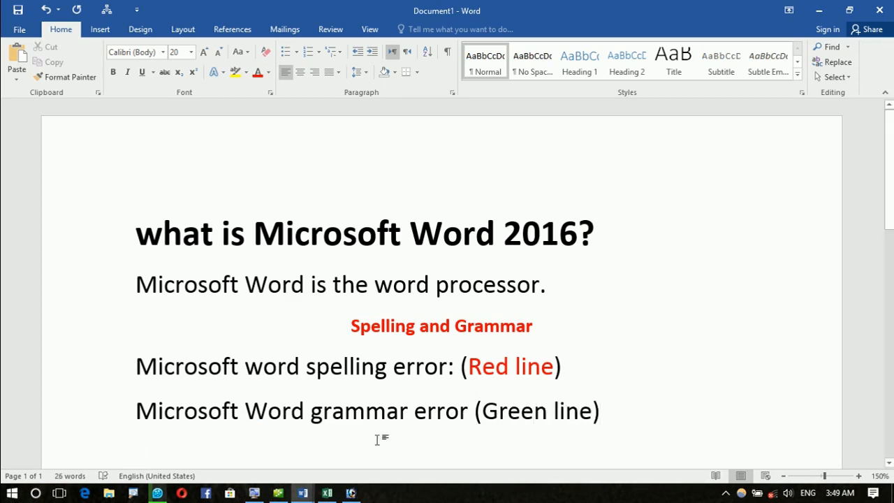
Step: Colour the words 'Green line' blue using the Font Color palette
{"action": "left_click_drag", "start_coordinate": [489, 413], "coordinate": [578, 417]}
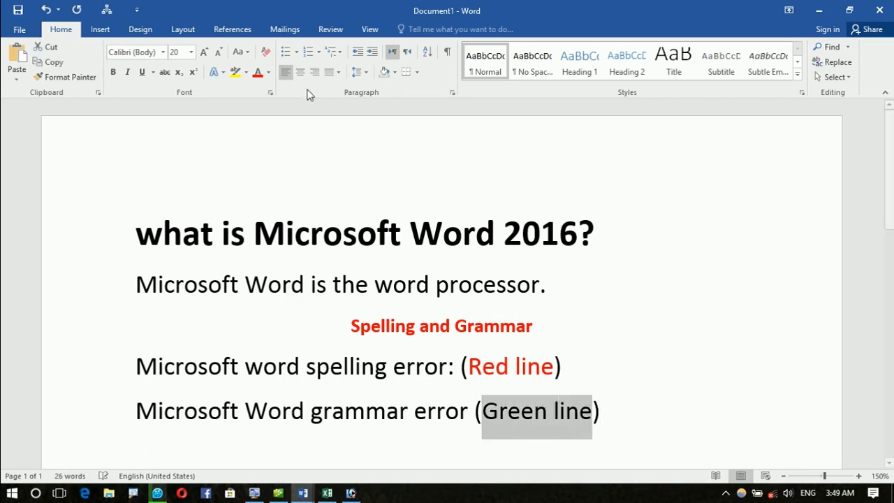
{"action": "left_click", "coordinate": [269, 72]}
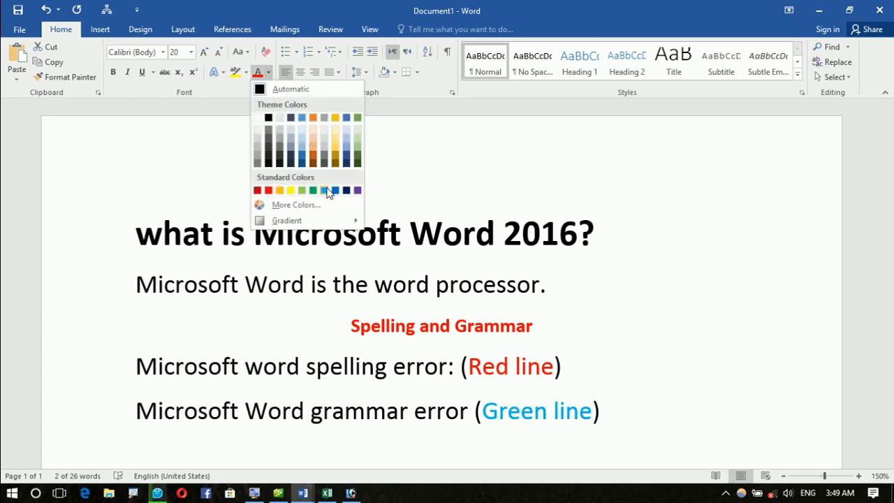
{"action": "left_click", "coordinate": [337, 191]}
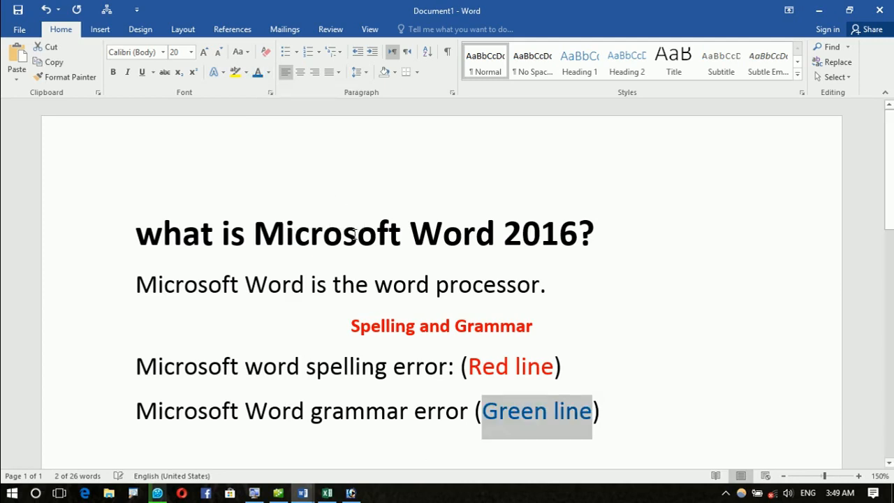
{"action": "scroll", "coordinate": [366, 319], "scroll_direction": "down", "scroll_amount": 1}
{"action": "left_click", "coordinate": [314, 409]}
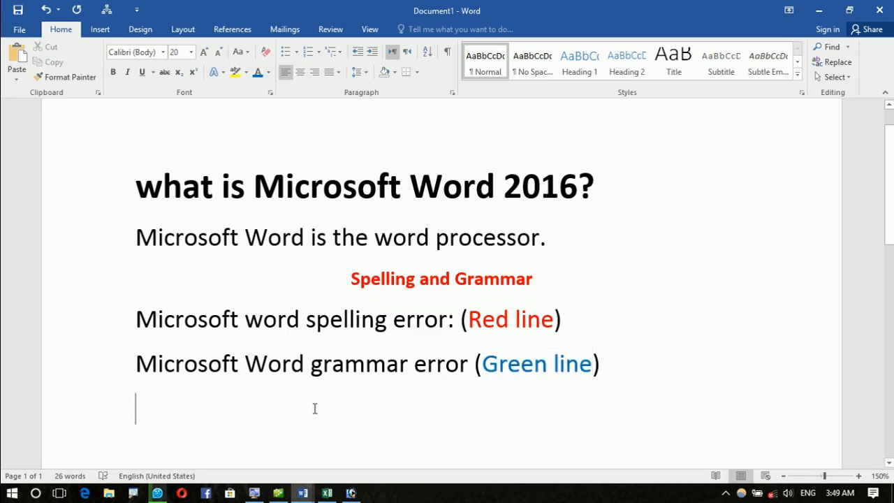
Step: Type the 'Example:' line on the empty line
{"action": "type", "text": "t"}
{"action": "key", "text": "BackSpace"}
{"action": "type", "text": "exp"}
{"action": "key", "text": "BackSpace"}
{"action": "type", "text": "ample:"}
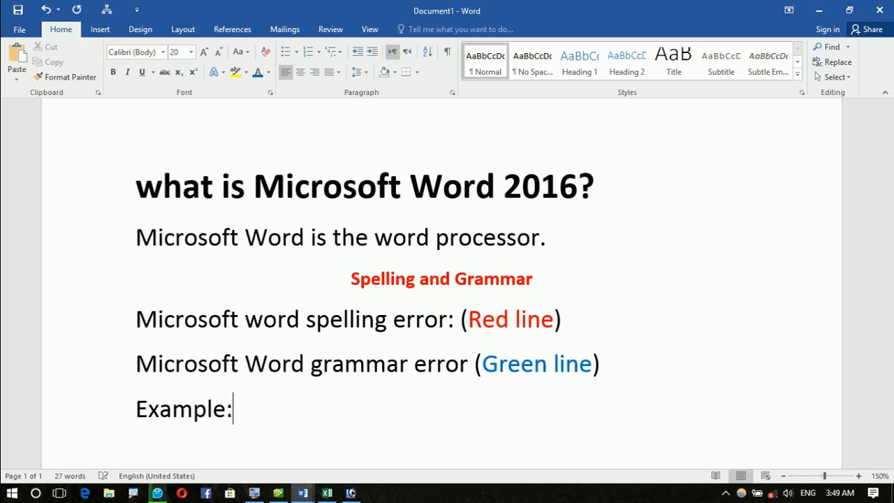
{"action": "key", "text": "Return"}
Step: Type the sample sentence 'This is a goooood computer' below Example:
{"action": "type", "text": "this is a goooood"}
{"action": "key", "text": "Return"}
{"action": "type", "text": "c"}
{"action": "key", "text": "BackSpace"}
{"action": "key", "text": "BackSpace"}
{"action": "type", "text": "cm"}
{"action": "key", "text": "BackSpace"}
{"action": "type", "text": "o"}
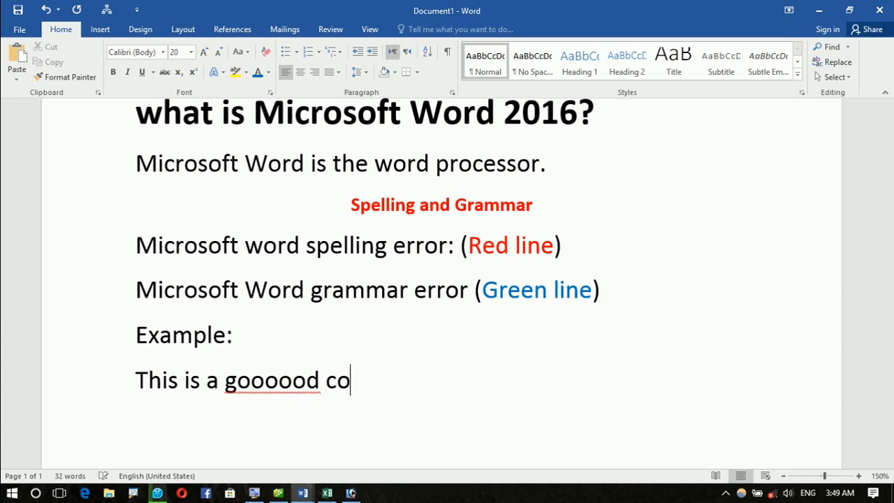
{"action": "type", "text": "mputer"}
{"action": "key", "text": "Return"}
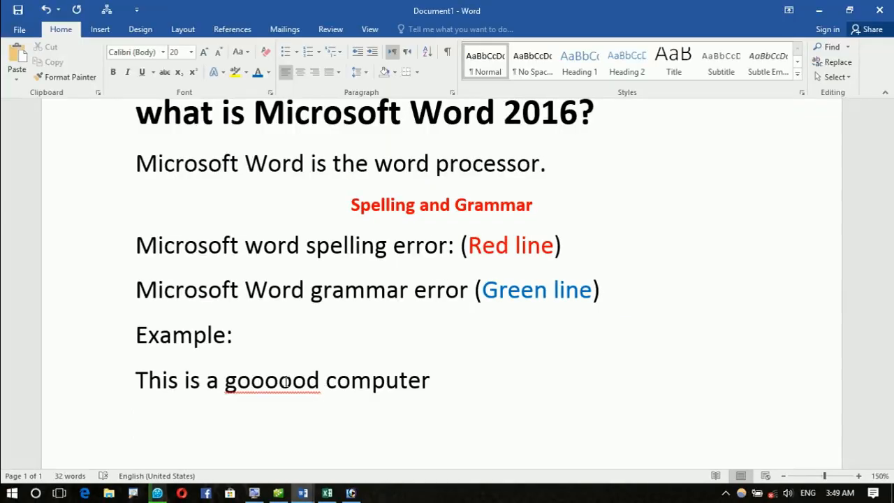
Step: Add the sample sentence 'He are a boy.' on the next line
{"action": "left_click", "coordinate": [285, 381]}
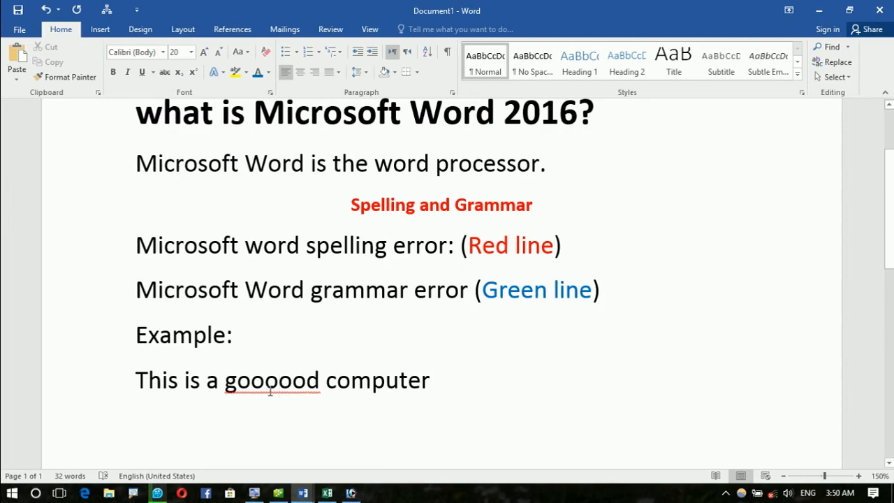
{"action": "scroll", "coordinate": [329, 370], "scroll_direction": "down", "scroll_amount": 1}
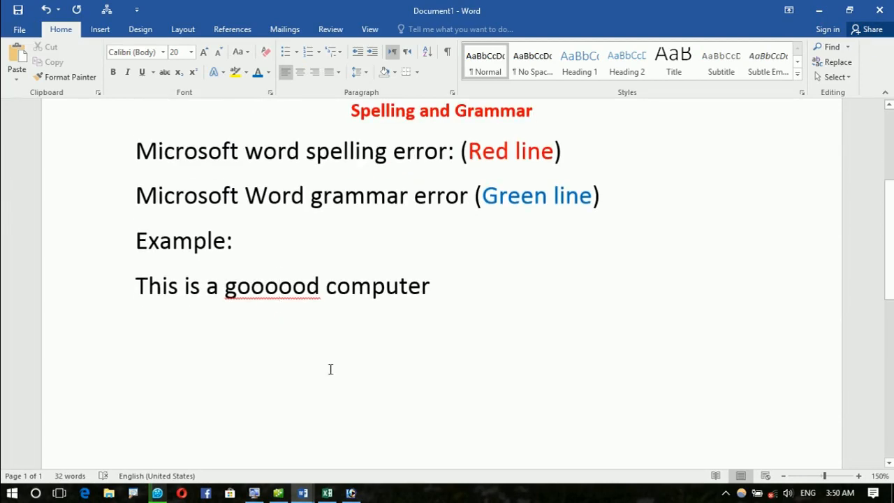
{"action": "scroll", "coordinate": [330, 368], "scroll_direction": "up", "scroll_amount": 5}
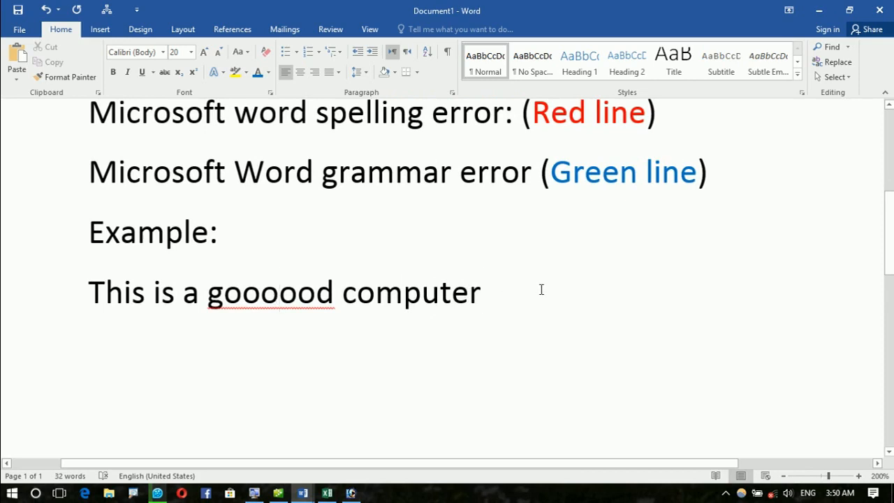
{"action": "key", "text": "Return"}
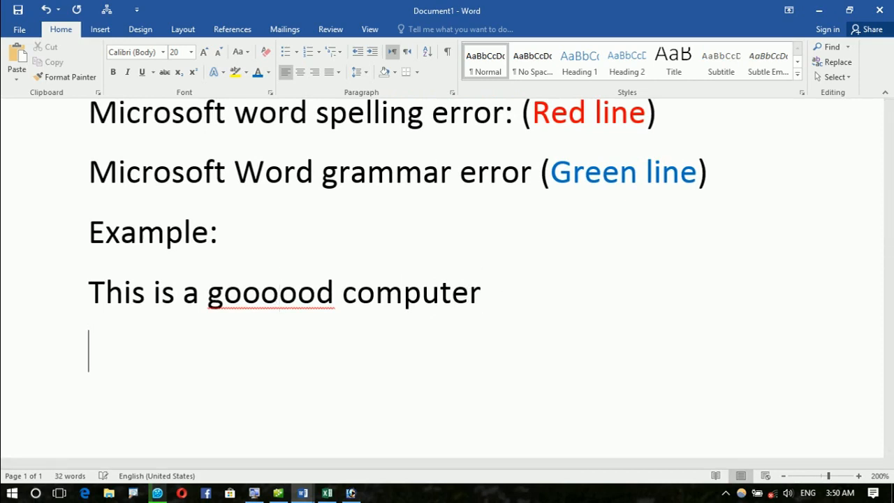
{"action": "type", "text": "the"}
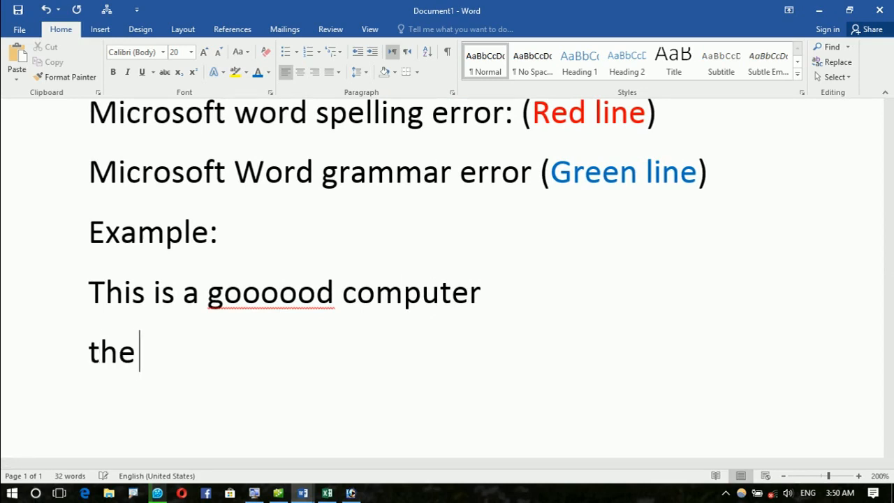
{"action": "key", "text": "BackSpace"}
{"action": "key", "text": "BackSpace"}
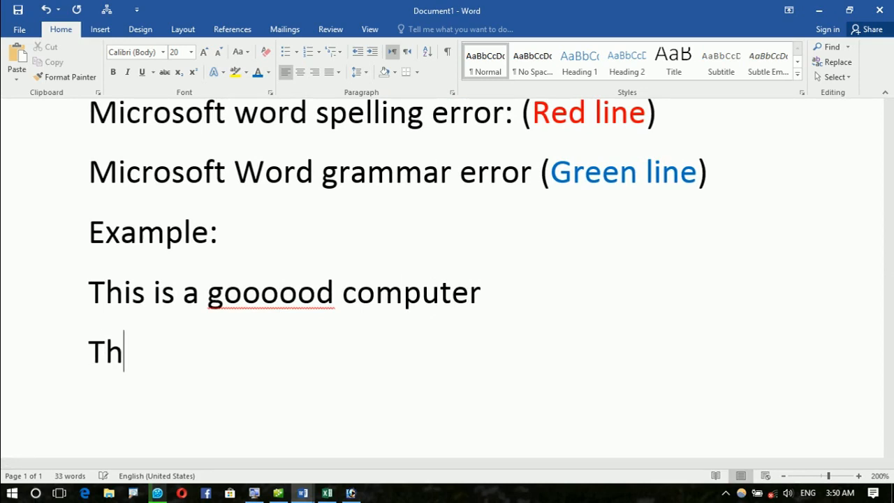
{"action": "type", "text": "is"}
{"action": "key", "text": "BackSpace"}
{"action": "key", "text": "BackSpace"}
{"action": "key", "text": "BackSpace"}
{"action": "key", "text": "BackSpace"}
{"action": "key", "text": "BackSpace"}
{"action": "type", "text": "He area b"}
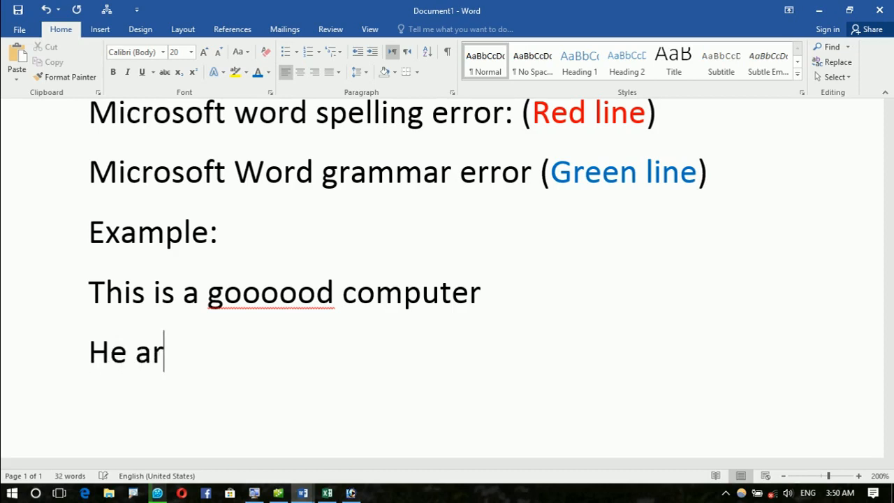
{"action": "key", "text": "BackSpace"}
{"action": "key", "text": "BackSpace"}
{"action": "key", "text": "BackSpace"}
{"action": "type", "text": "b"}
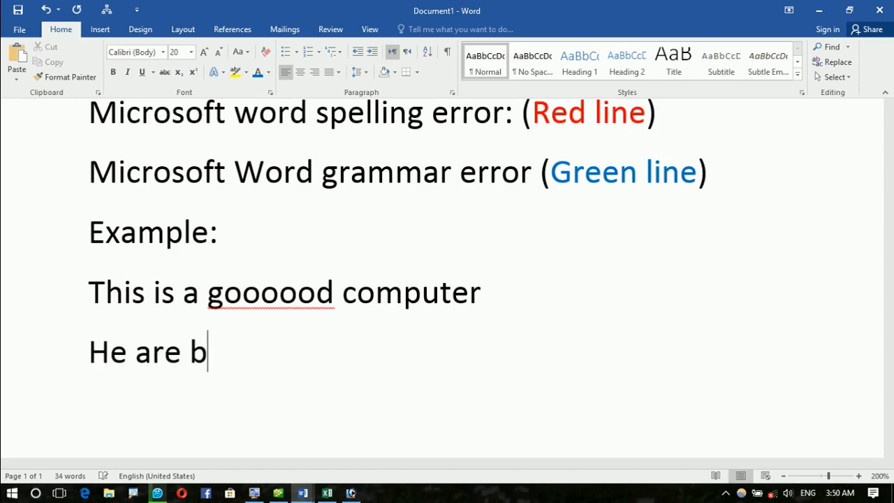
{"action": "key", "text": "BackSpace"}
{"action": "type", "text": "a boy"}
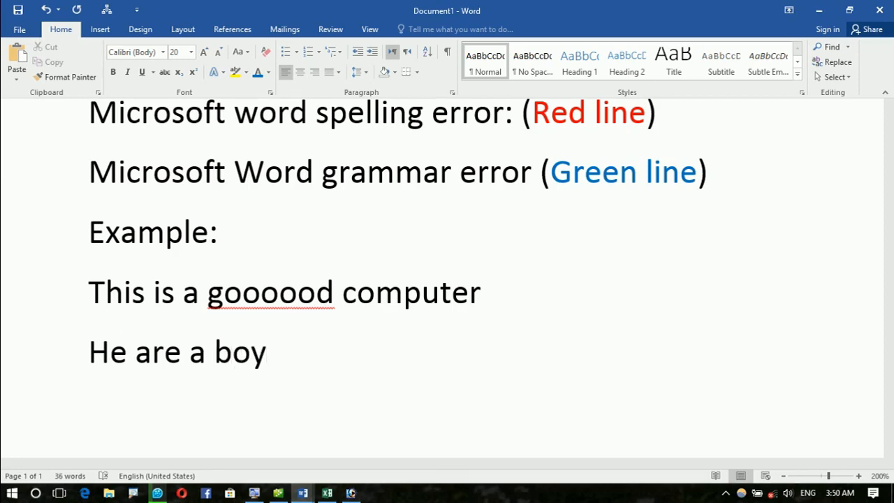
{"action": "type", "text": "."}
{"action": "key", "text": "Return"}
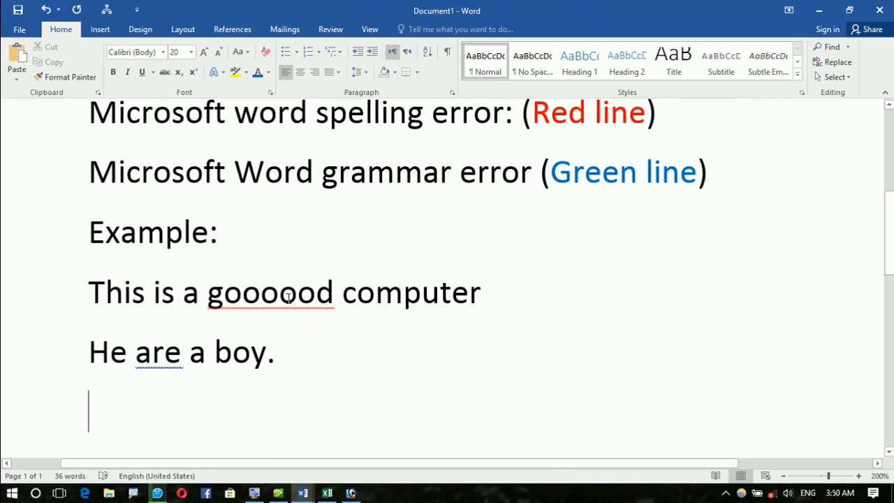
Step: Replace the misspelled 'goooood' with Word's spelling suggestion 'good'
{"action": "left_click", "coordinate": [278, 293]}
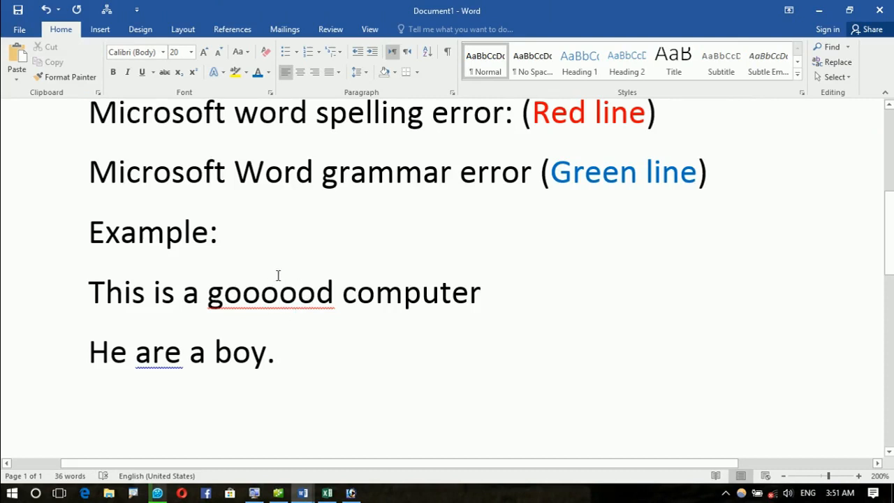
{"action": "left_click", "coordinate": [260, 294]}
{"action": "right_click", "coordinate": [260, 295]}
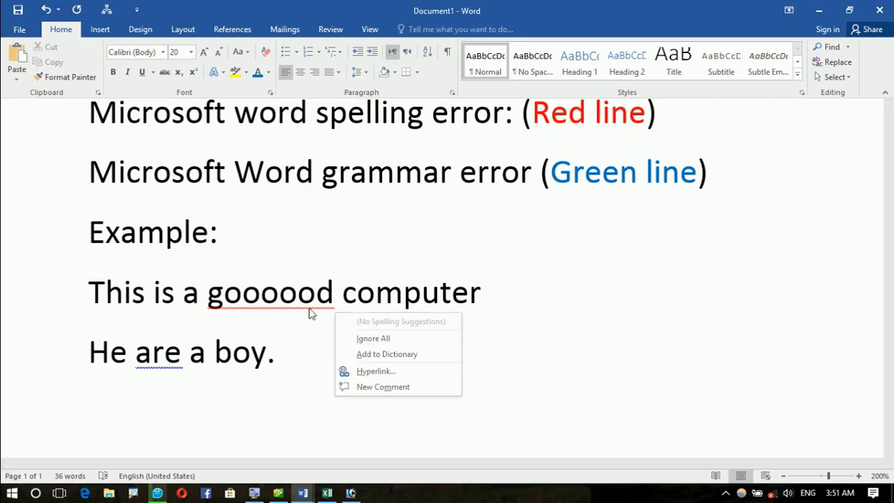
{"action": "left_click", "coordinate": [288, 303]}
{"action": "left_click", "coordinate": [280, 293]}
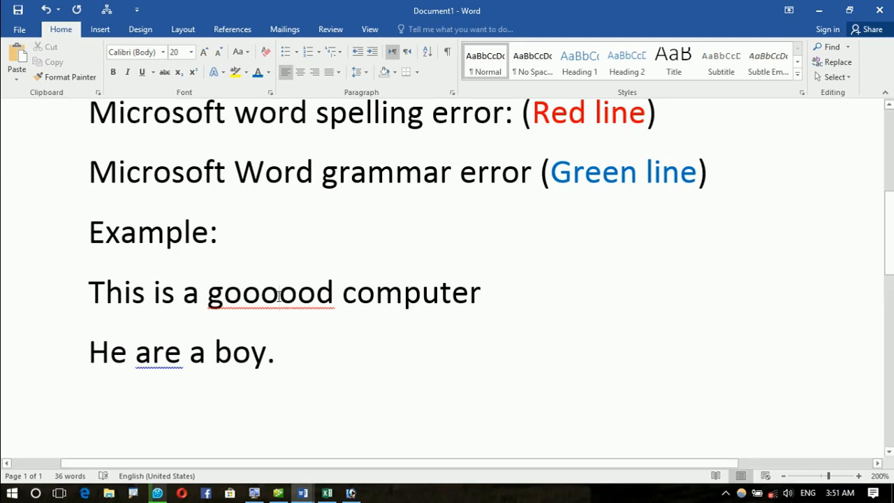
{"action": "key", "text": "BackSpace"}
{"action": "right_click", "coordinate": [262, 295]}
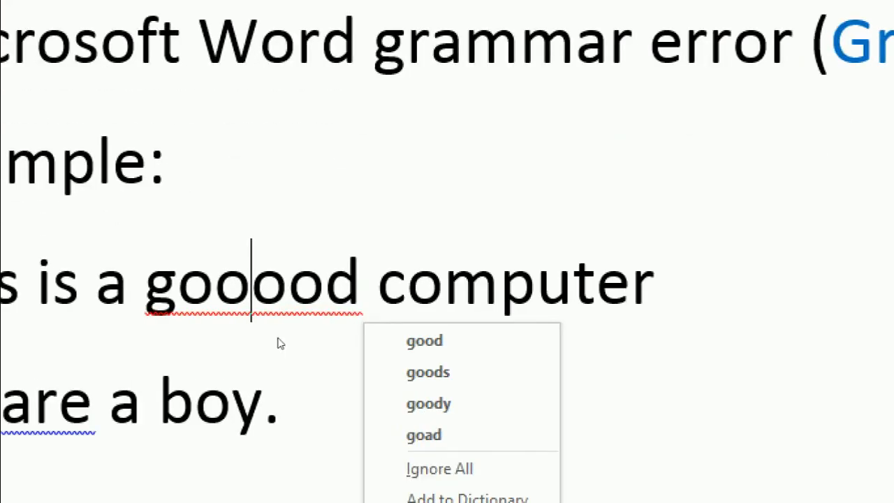
{"action": "key", "text": "Down"}
{"action": "key", "text": "Down"}
{"action": "key", "text": "Up"}
{"action": "key", "text": "Down"}
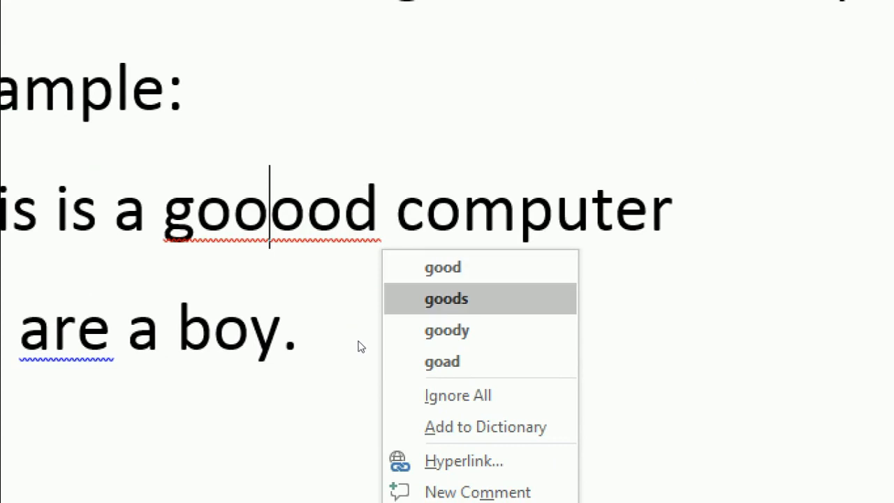
{"action": "key", "text": "Down"}
{"action": "key", "text": "Down"}
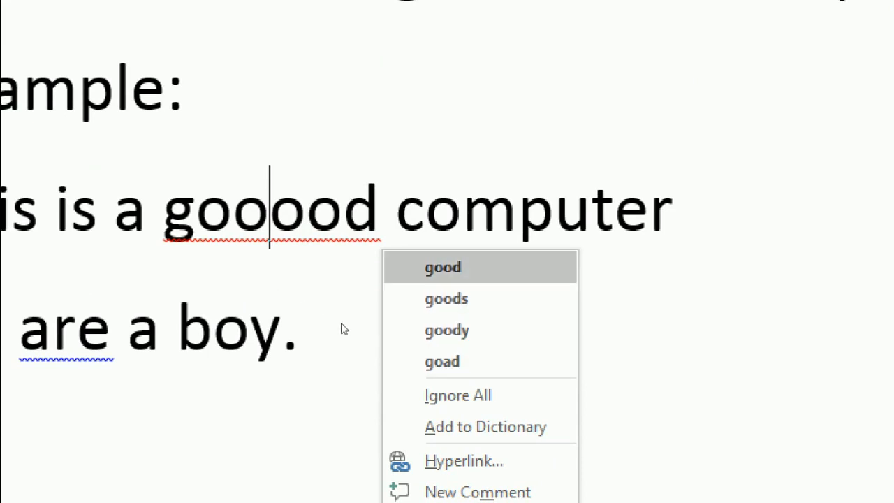
{"action": "left_click", "coordinate": [443, 267]}
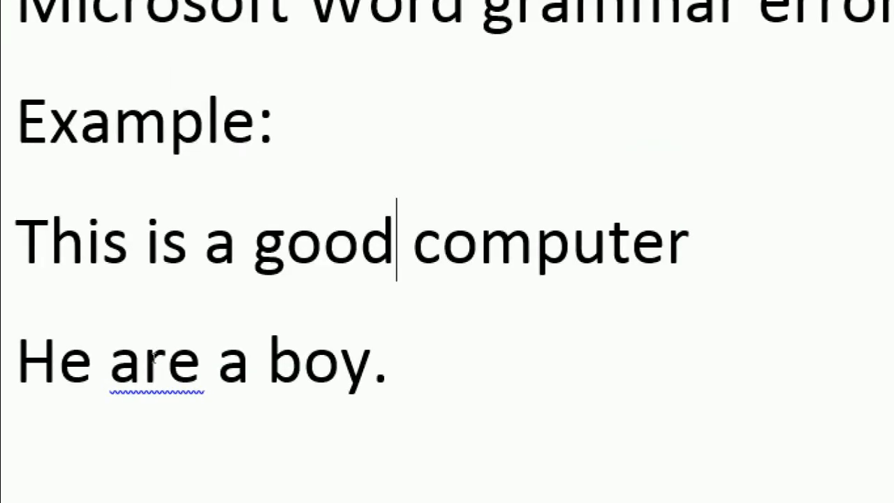
Step: Accept the grammar suggestion 'is' for 'are' and add an empty line below the sentence
{"action": "right_click", "coordinate": [152, 357]}
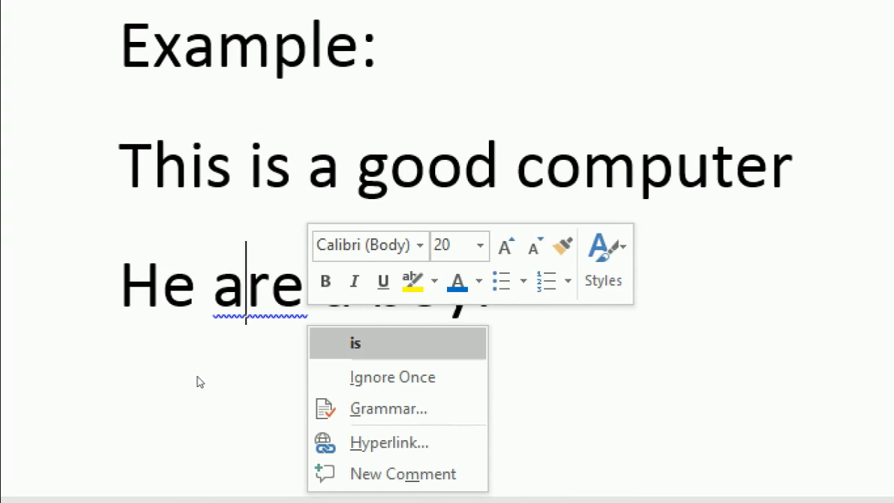
{"action": "key", "text": "Return"}
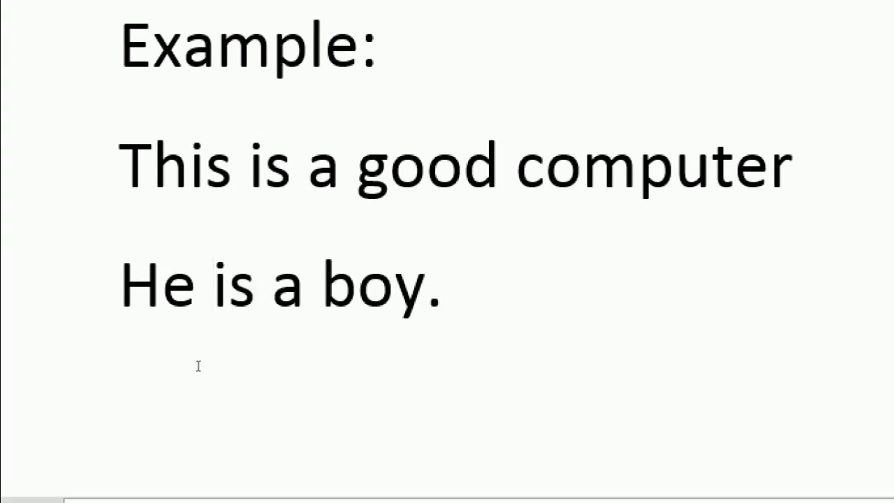
{"action": "key", "text": "End"}
{"action": "key", "text": "Return"}
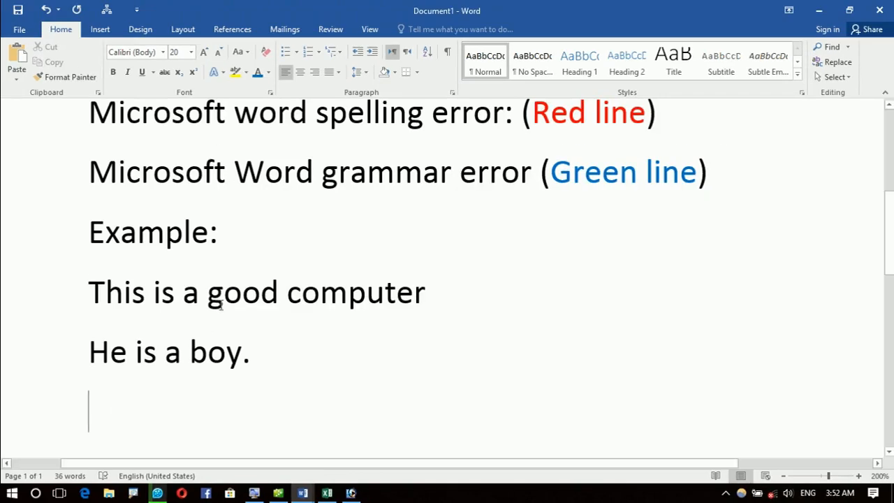
Step: Scroll up and down to review the corrected example sentences
{"action": "scroll", "coordinate": [276, 222], "scroll_direction": "up", "scroll_amount": 2}
{"action": "scroll", "coordinate": [277, 222], "scroll_direction": "up", "scroll_amount": 1}
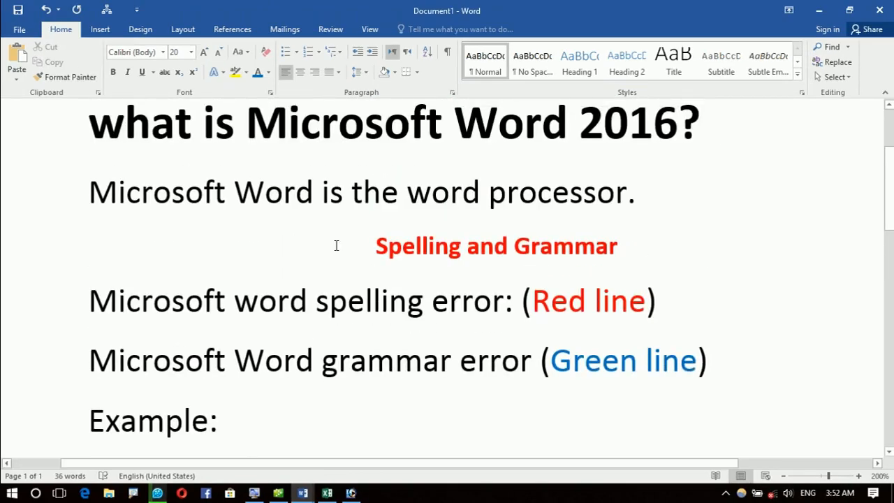
{"action": "scroll", "coordinate": [359, 259], "scroll_direction": "down", "scroll_amount": 4}
{"action": "scroll", "coordinate": [355, 271], "scroll_direction": "up", "scroll_amount": 4}
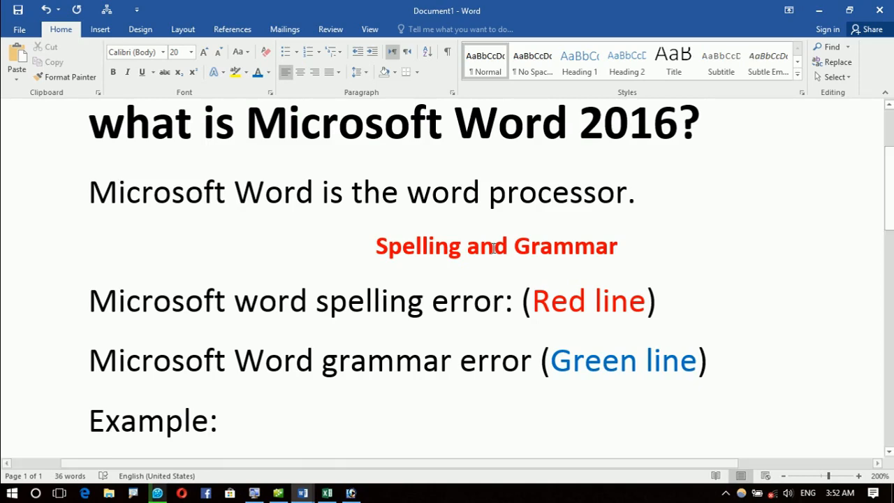
{"action": "scroll", "coordinate": [493, 248], "scroll_direction": "down", "scroll_amount": 2}
{"action": "scroll", "coordinate": [493, 248], "scroll_direction": "down", "scroll_amount": 2}
{"action": "scroll", "coordinate": [480, 249], "scroll_direction": "up", "scroll_amount": 4}
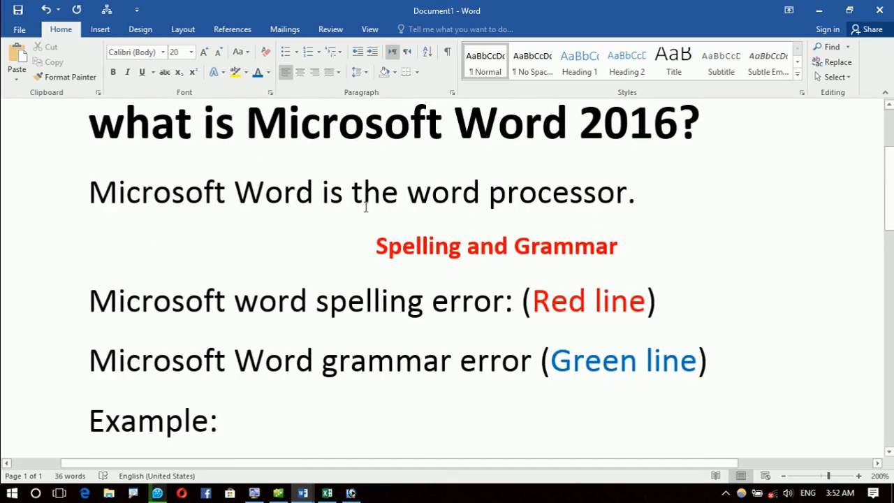
{"action": "scroll", "coordinate": [364, 207], "scroll_direction": "down", "scroll_amount": 4}
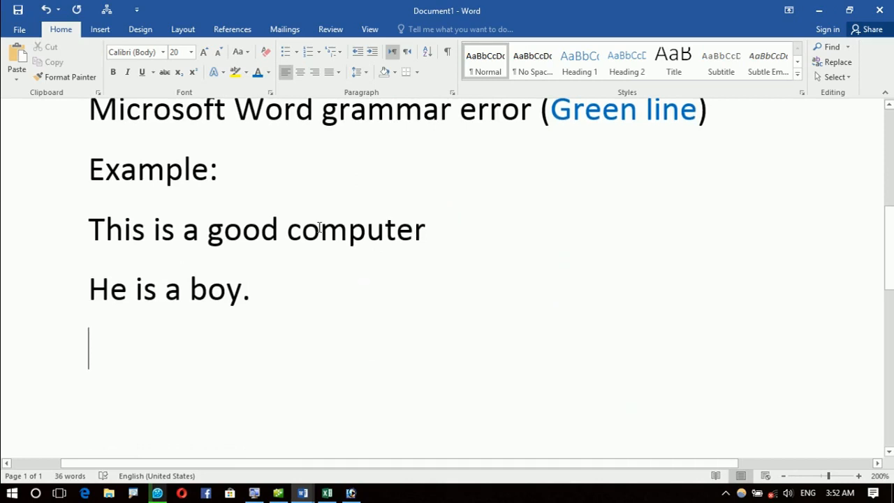
Step: Type 'Example 2:' on the empty line below 'He is a boy.'
{"action": "left_click", "coordinate": [169, 326]}
{"action": "type", "text": "exan"}
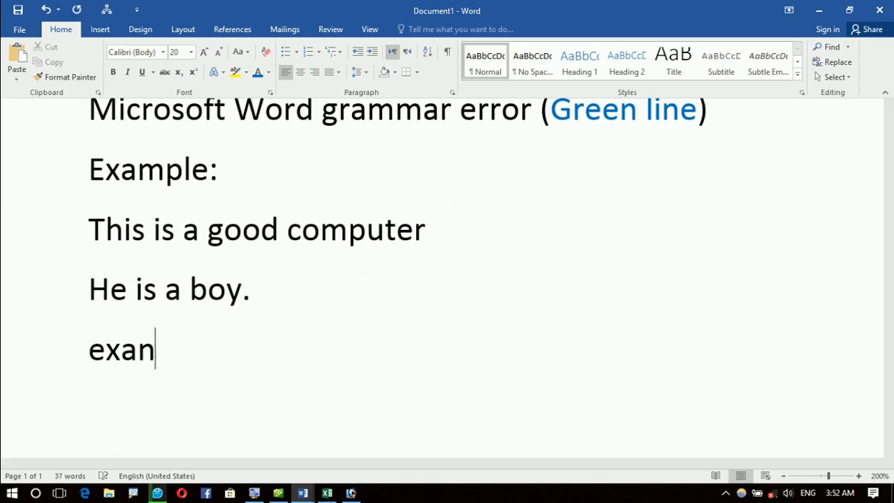
{"action": "key", "text": "BackSpace"}
{"action": "type", "text": "ml"}
{"action": "key", "text": "BackSpace"}
{"action": "type", "text": "p,"}
{"action": "key", "text": "BackSpace"}
{"action": "type", "text": "e"}
{"action": "key", "text": "BackSpace"}
{"action": "type", "text": "le 2:"}
{"action": "key", "text": "Return"}
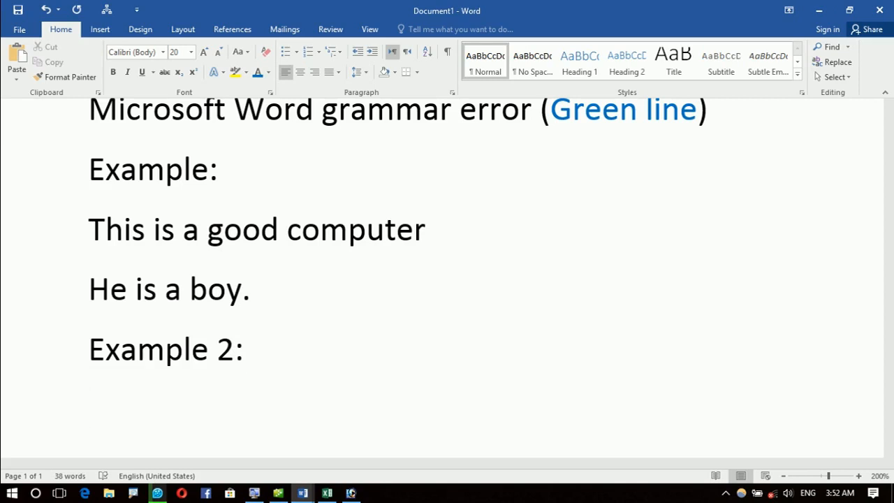
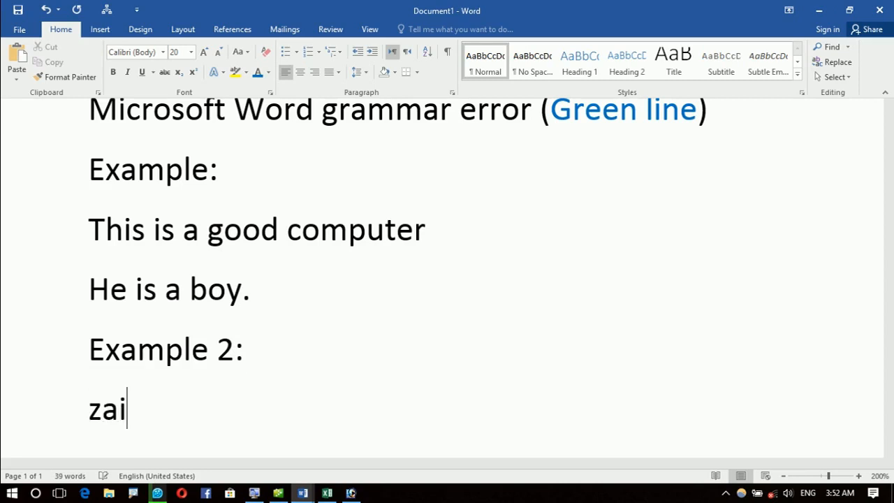
Step: Type a sentence saying 'This is' a named person's computer, then start a new line
{"action": "key", "text": "BackSpace"}
{"action": "key", "text": "BackSpace"}
{"action": "key", "text": "Return"}
{"action": "key", "text": "BackSpace"}
{"action": "key", "text": "BackSpace"}
{"action": "key", "text": "BackSpace"}
{"action": "key", "text": "BackSpace"}
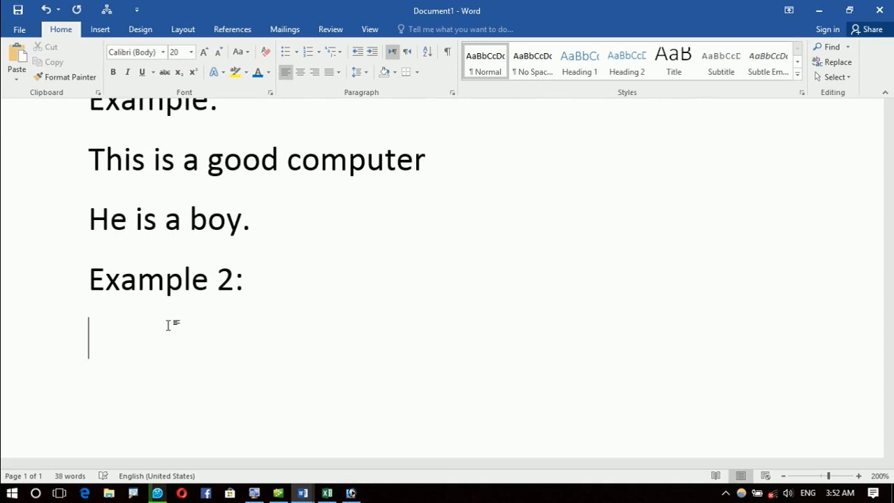
{"action": "key", "text": "Return"}
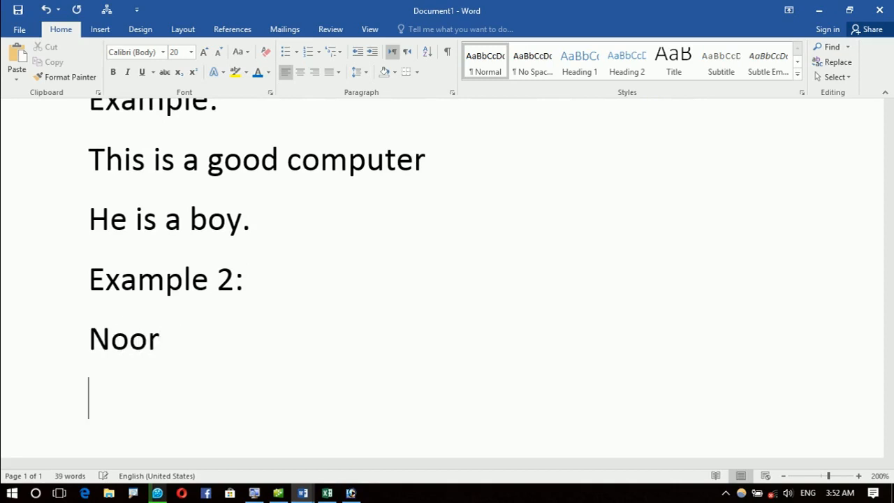
{"action": "key", "text": "BackSpace"}
{"action": "key", "text": "BackSpace"}
{"action": "key", "text": "BackSpace"}
{"action": "key", "text": "BackSpace"}
{"action": "key", "text": "BackSpace"}
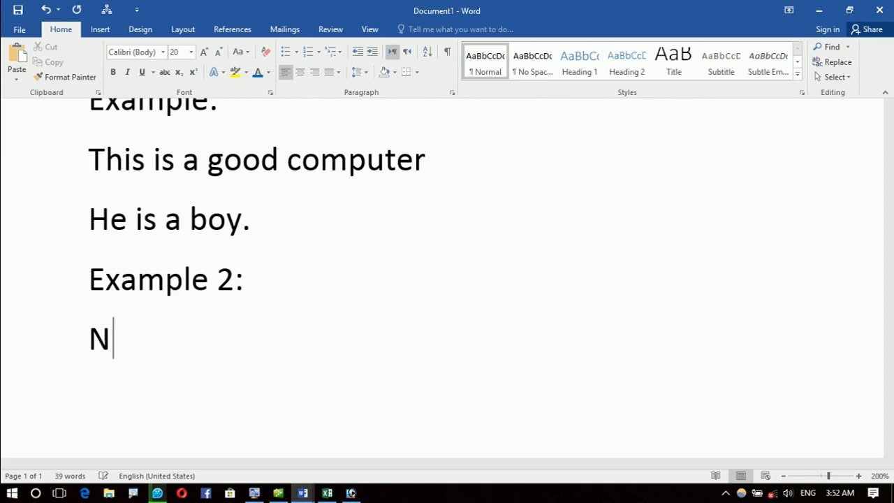
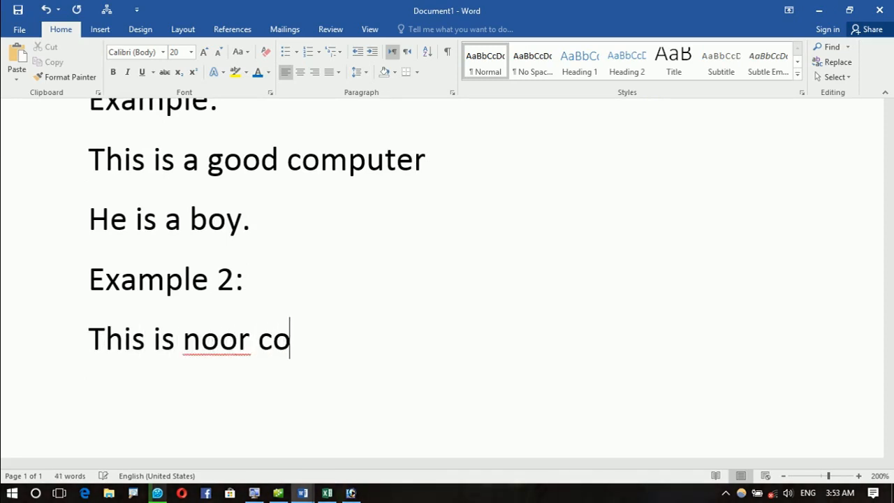
{"action": "key", "text": "BackSpace"}
{"action": "key", "text": "BackSpace"}
{"action": "key", "text": "BackSpace"}
{"action": "key", "text": "BackSpace"}
{"action": "key", "text": "BackSpace"}
{"action": "key", "text": "BackSpace"}
{"action": "key", "text": "BackSpace"}
{"action": "key", "text": "BackSpace"}
{"action": "key", "text": "BackSpace"}
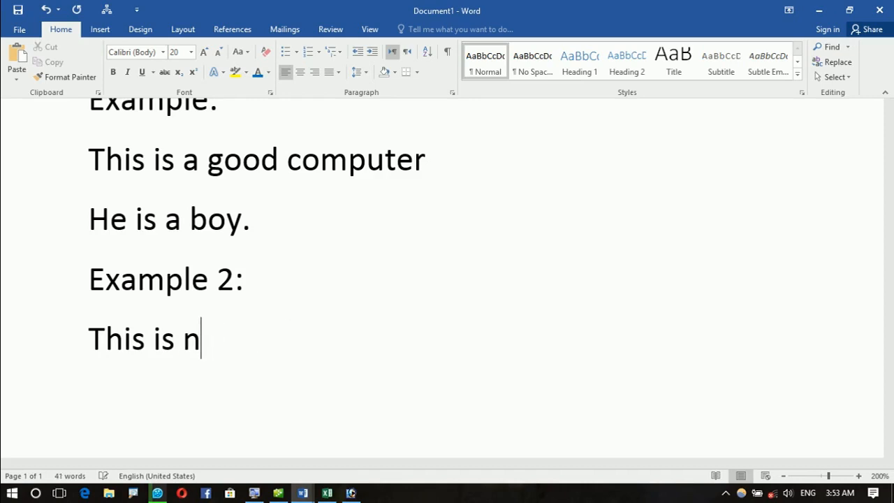
{"action": "key", "text": "BackSpace"}
{"action": "key", "text": "BackSpace"}
{"action": "key", "text": "BackSpace"}
{"action": "key", "text": "BackSpace"}
{"action": "key", "text": "BackSpace"}
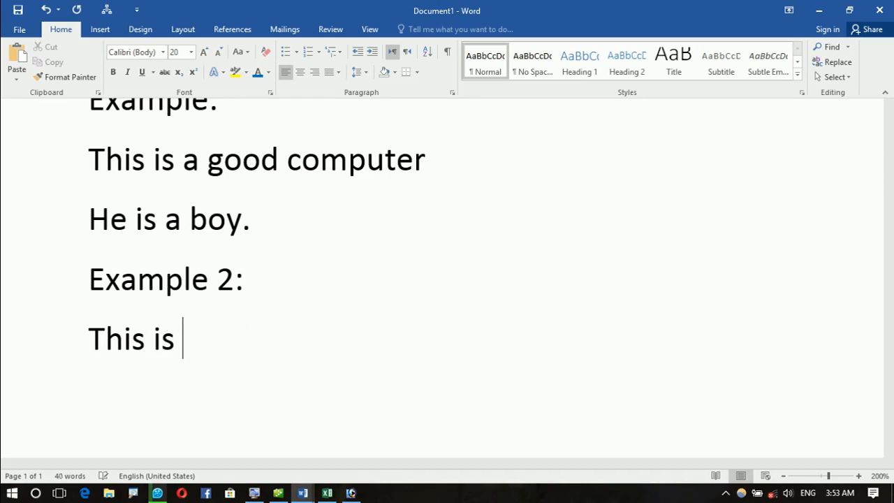
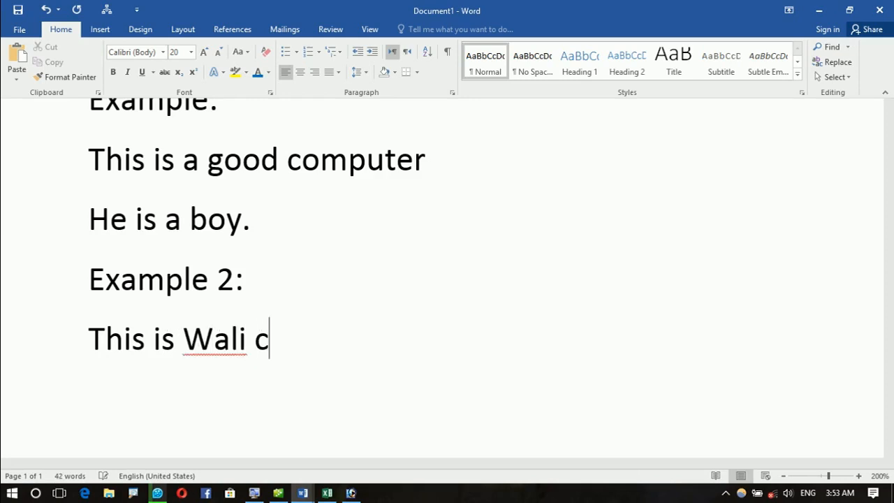
{"action": "key", "text": "BackSpace"}
{"action": "key", "text": "BackSpace"}
{"action": "key", "text": "BackSpace"}
{"action": "key", "text": "Return"}
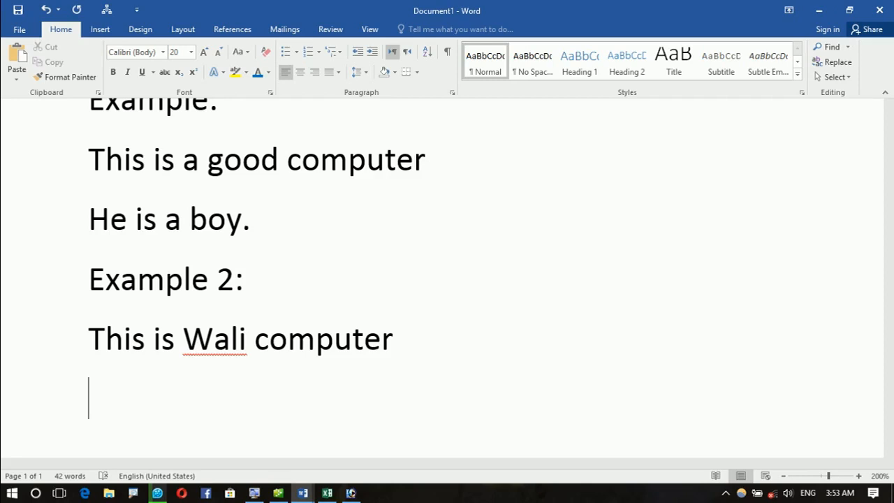
Step: Type two lines, each giving a person's name, on separate lines
{"action": "type", "text": "th"}
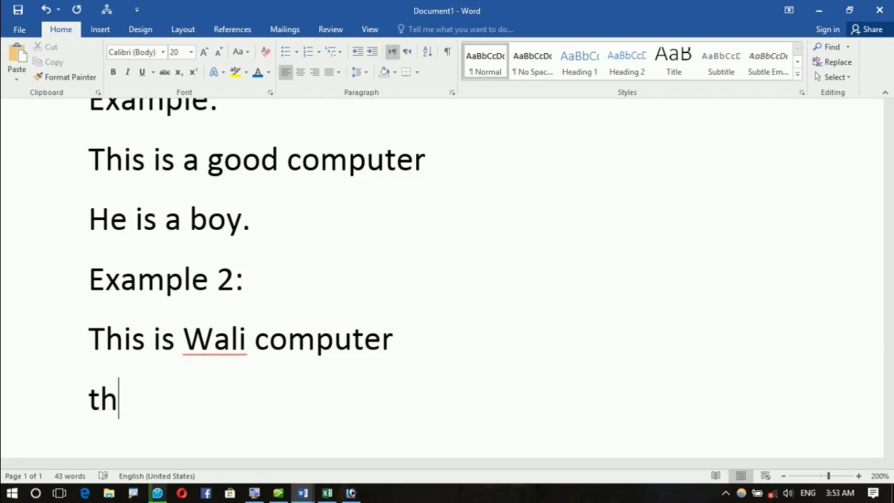
{"action": "type", "text": "is is"}
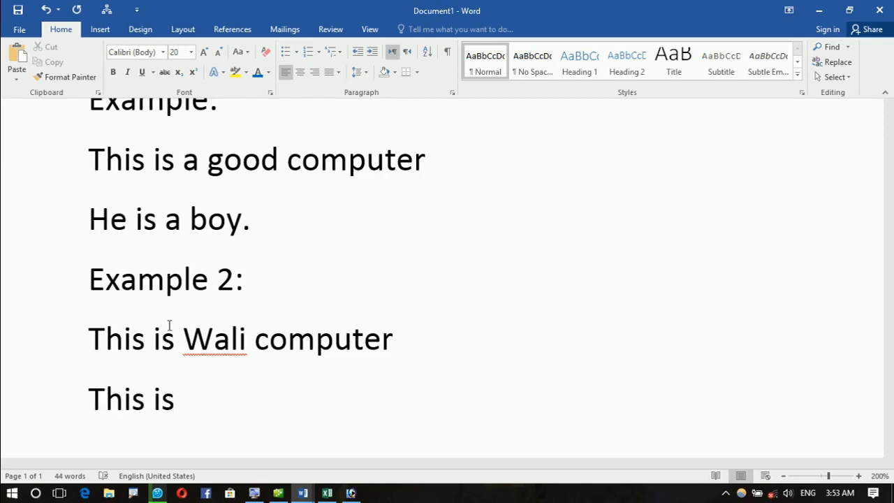
{"action": "type", "text": " Ikramn"}
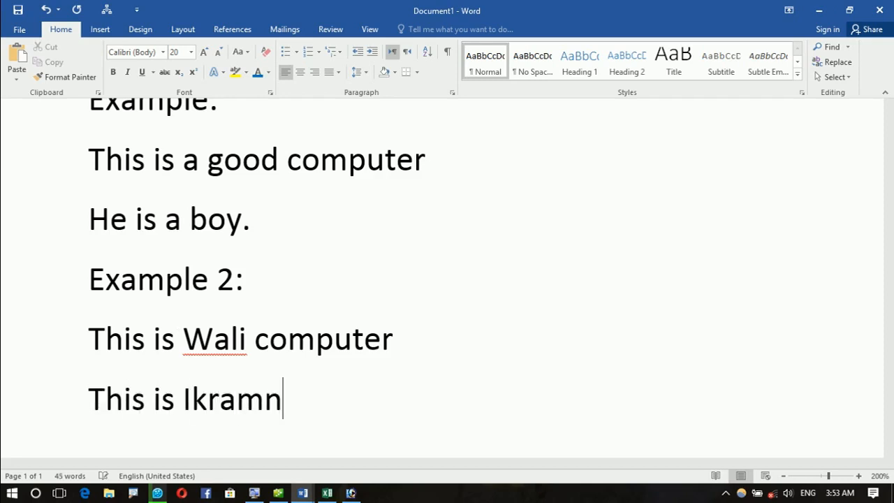
{"action": "key", "text": "BackSpace"}
{"action": "key", "text": "Return"}
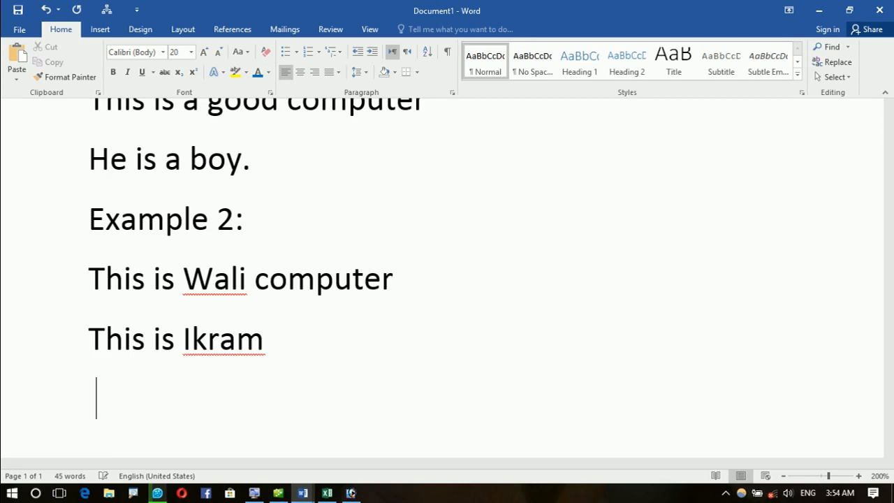
{"action": "type", "text": "ja"}
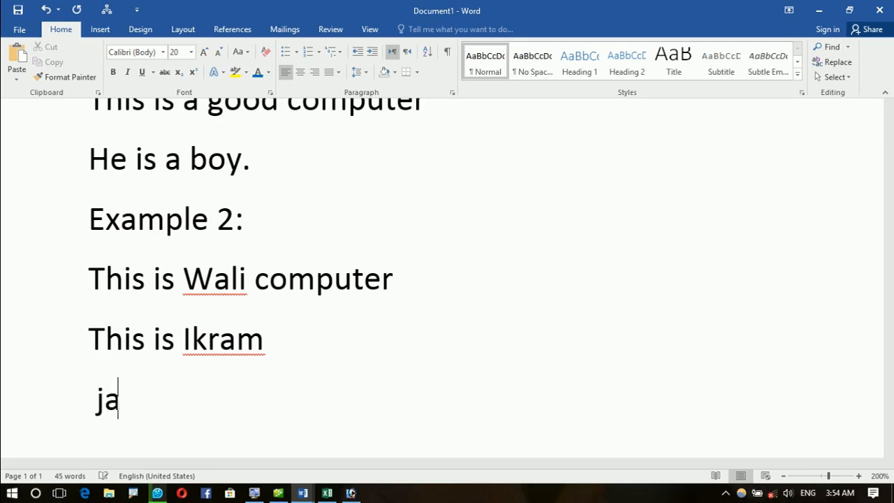
{"action": "type", "text": "n mu"}
{"action": "key", "text": "BackSpace"}
{"action": "key", "text": "BackSpace"}
{"action": "key", "text": "BackSpace"}
{"action": "key", "text": "BackSpace"}
{"action": "key", "text": "BackSpace"}
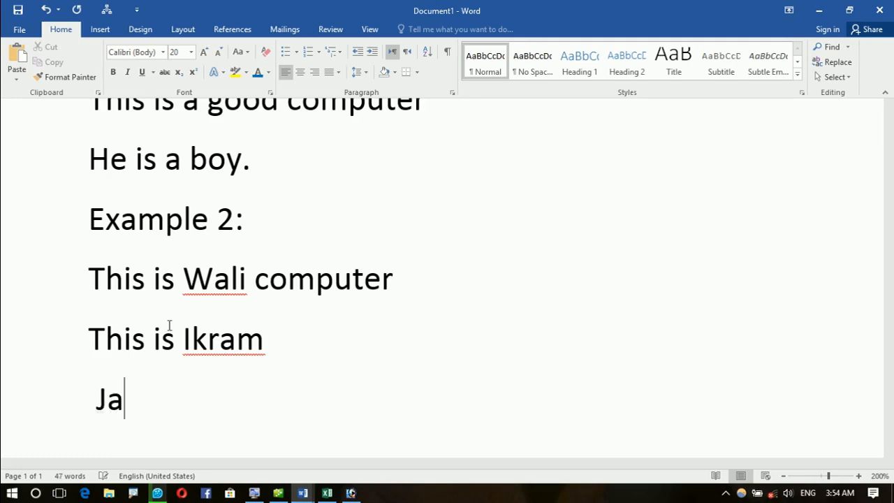
{"action": "key", "text": "BackSpace"}
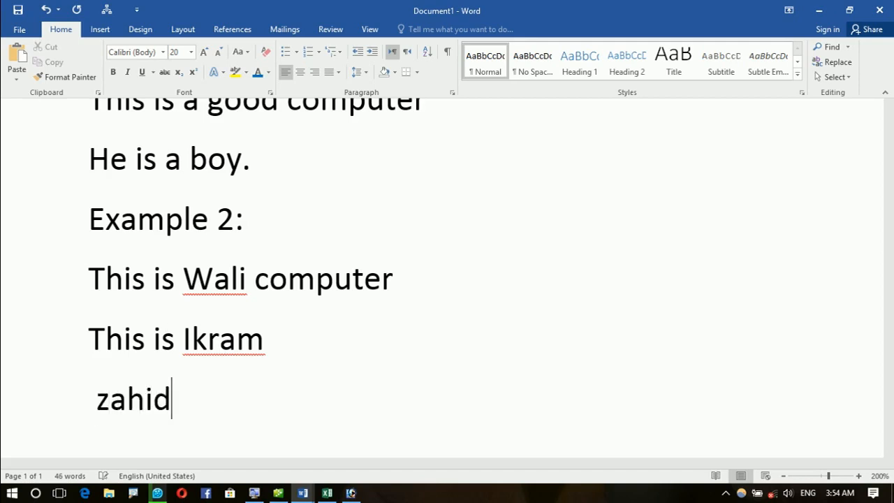
{"action": "key", "text": "Return"}
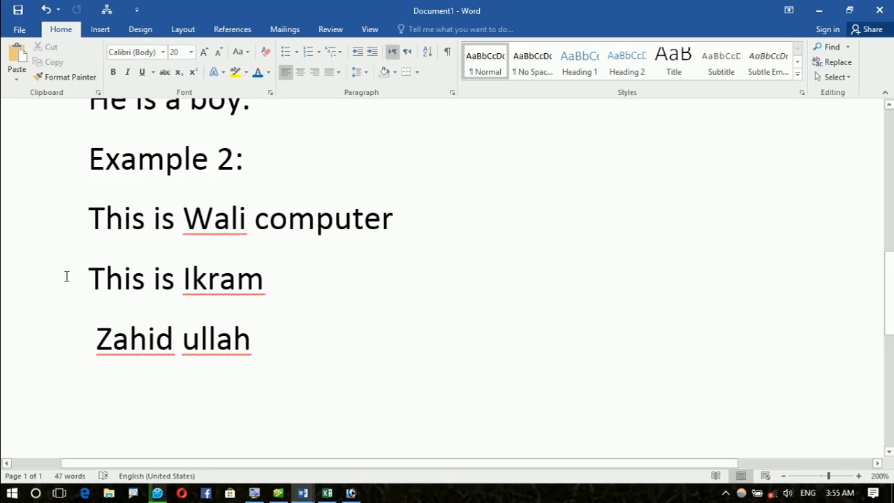
Step: Check File > Info, which shows 1 page and 47 words, then return to the document
{"action": "left_click", "coordinate": [19, 32]}
{"action": "left_click", "coordinate": [18, 28]}
{"action": "left_click", "coordinate": [19, 31]}
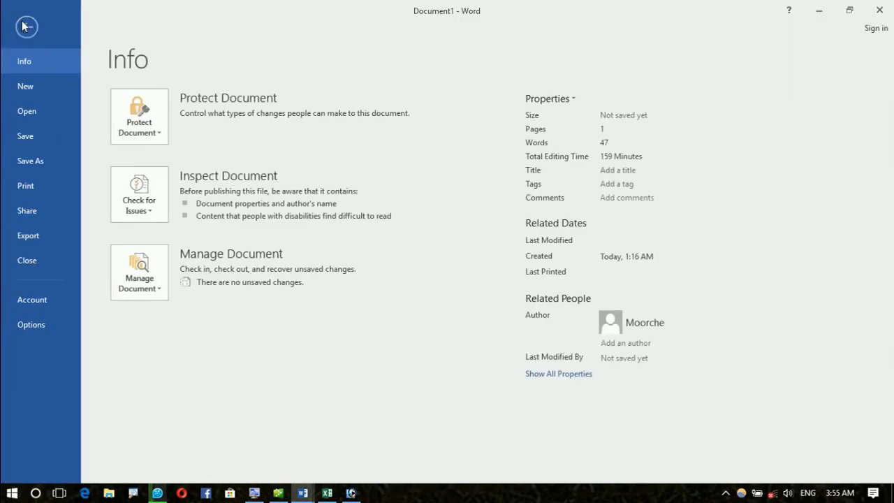
{"action": "left_click", "coordinate": [26, 28]}
{"action": "scroll", "coordinate": [263, 249], "scroll_direction": "up", "scroll_amount": 3}
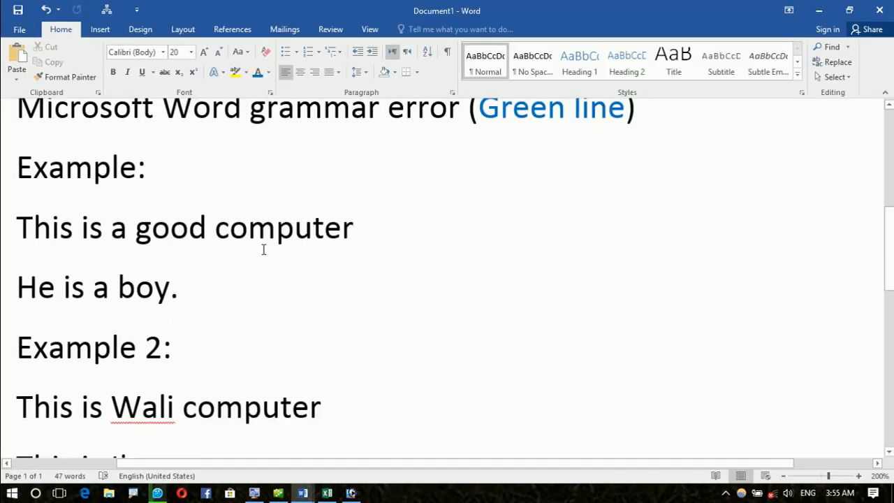
{"action": "scroll", "coordinate": [263, 249], "scroll_direction": "up", "scroll_amount": 4}
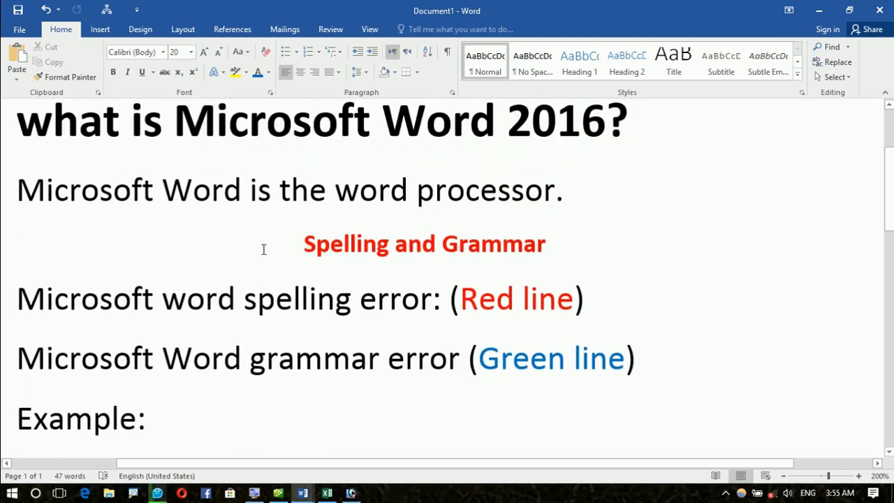
{"action": "scroll", "coordinate": [264, 250], "scroll_direction": "down", "scroll_amount": 5}
{"action": "scroll", "coordinate": [264, 250], "scroll_direction": "down", "scroll_amount": 1}
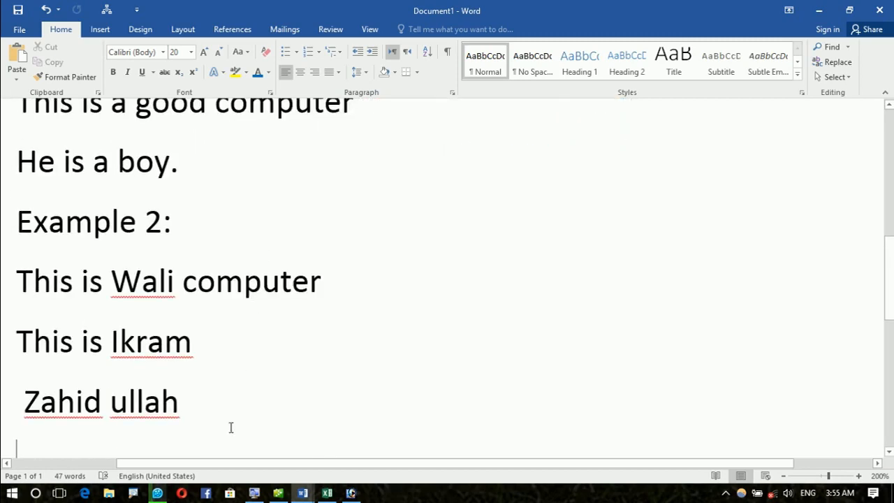
{"action": "type", "text": "==="}
{"action": "key", "text": "Return"}
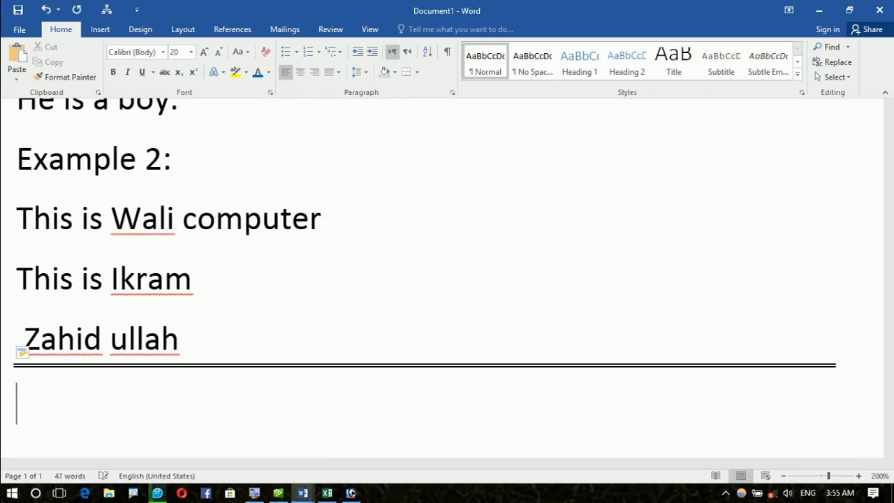
{"action": "scroll", "coordinate": [229, 427], "scroll_direction": "up", "scroll_amount": 3}
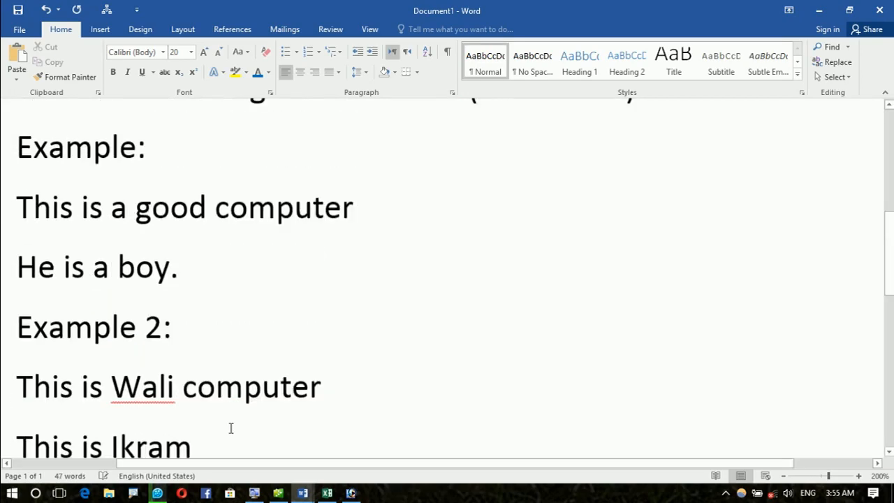
{"action": "scroll", "coordinate": [228, 429], "scroll_direction": "down", "scroll_amount": 6, "text": "ctrl"}
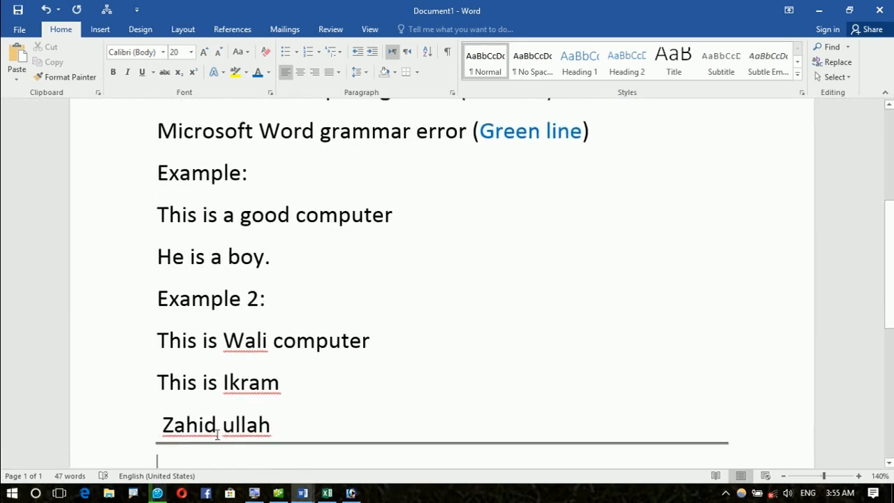
{"action": "scroll", "coordinate": [217, 433], "scroll_direction": "up", "scroll_amount": 5}
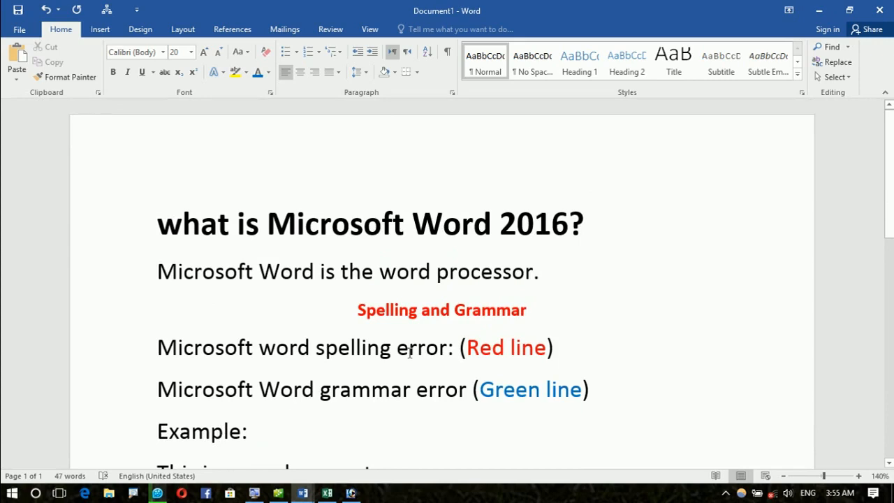
{"action": "scroll", "coordinate": [383, 318], "scroll_direction": "down", "scroll_amount": 2}
{"action": "scroll", "coordinate": [383, 319], "scroll_direction": "down", "scroll_amount": 5}
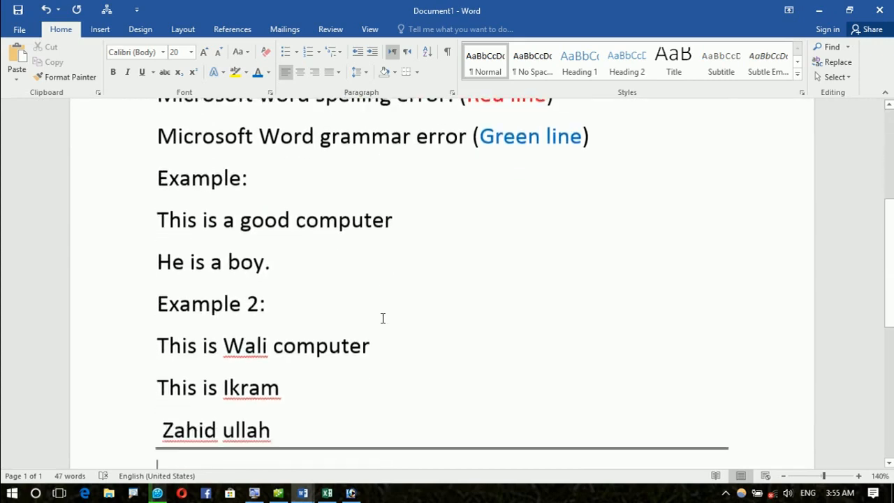
Step: Type the Pashto heading 'اصطلاحي تعريف:' on its own line, fixing typos along the way
{"action": "key", "text": "alt+shift"}
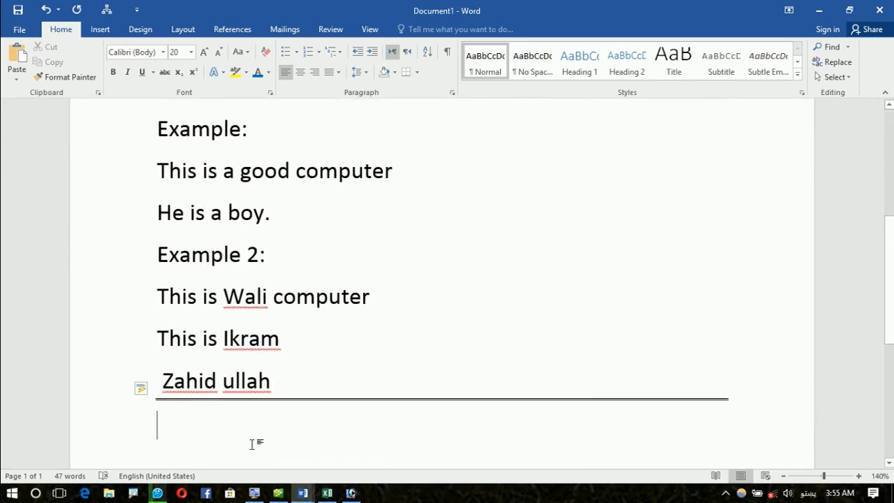
{"action": "type", "text": "اس"}
{"action": "key", "text": "BackSpace"}
{"action": "type", "text": "ططال"}
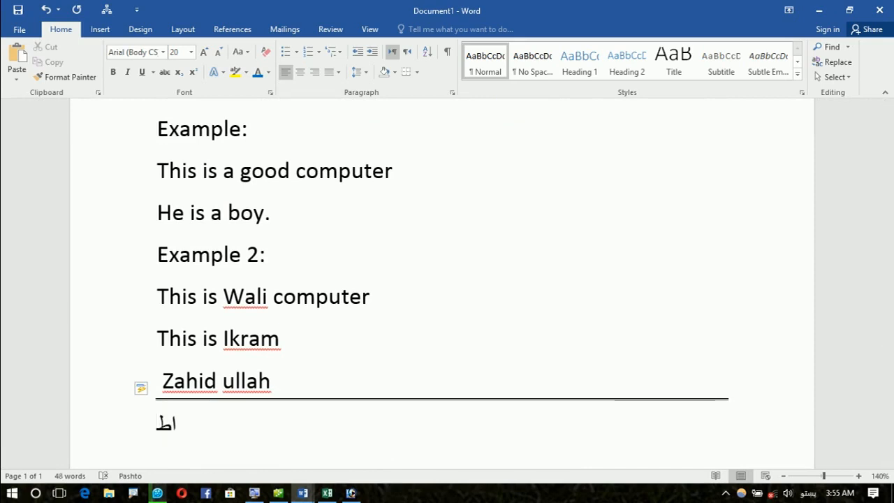
{"action": "key", "text": "BackSpace"}
{"action": "key", "text": "BackSpace"}
{"action": "key", "text": "BackSpace"}
{"action": "type", "text": "لا"}
{"action": "key", "text": "BackSpace"}
{"action": "key", "text": "BackSpace"}
{"action": "key", "text": "BackSpace"}
{"action": "key", "text": "BackSpace"}
{"action": "type", "text": "اصطلاح"}
{"action": "key", "text": "BackSpace"}
{"action": "key", "text": "BackSpace"}
{"action": "key", "text": "BackSpace"}
{"action": "type", "text": "لا"}
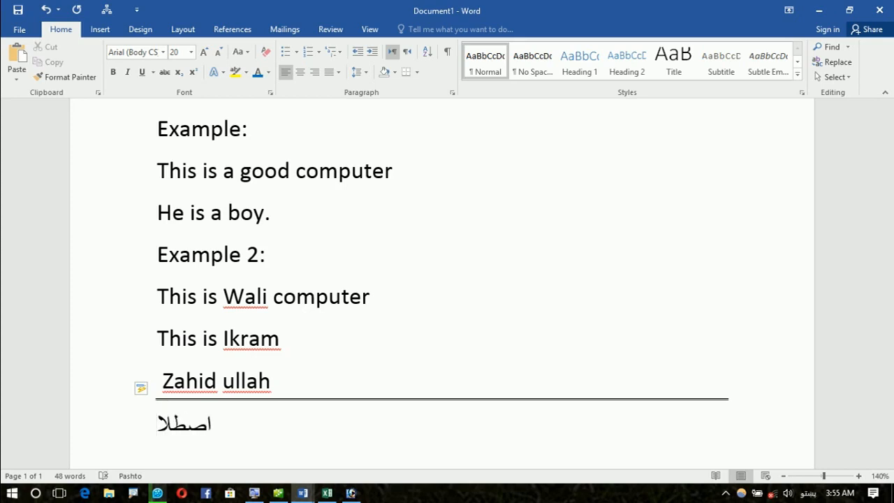
{"action": "type", "text": "حي تث"}
{"action": "key", "text": "BackSpace"}
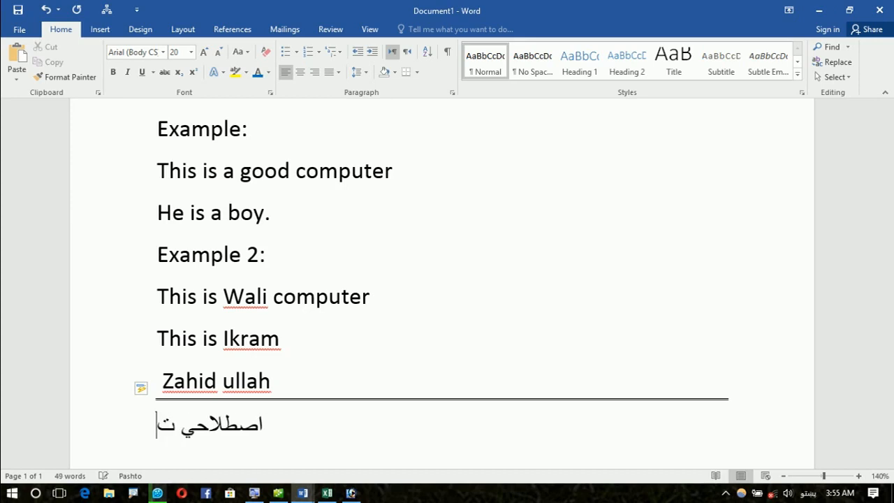
{"action": "type", "text": "عريف"}
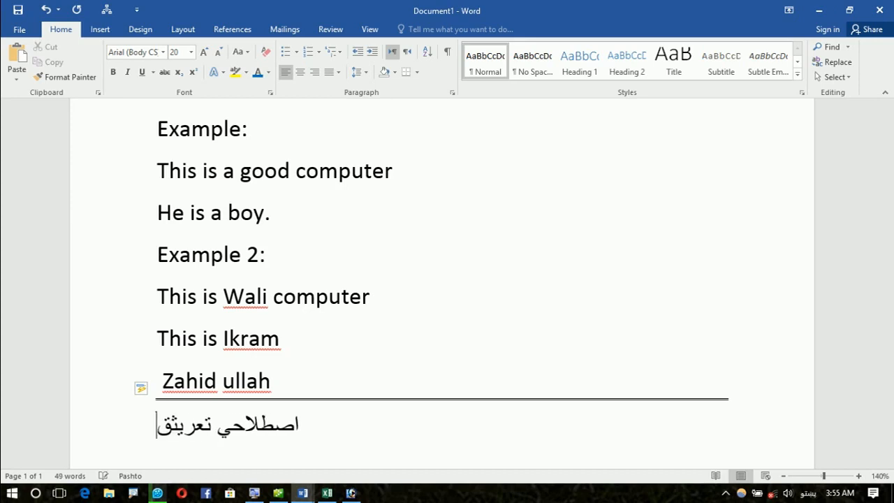
{"action": "type", "text": ":"}
{"action": "key", "text": "Return"}
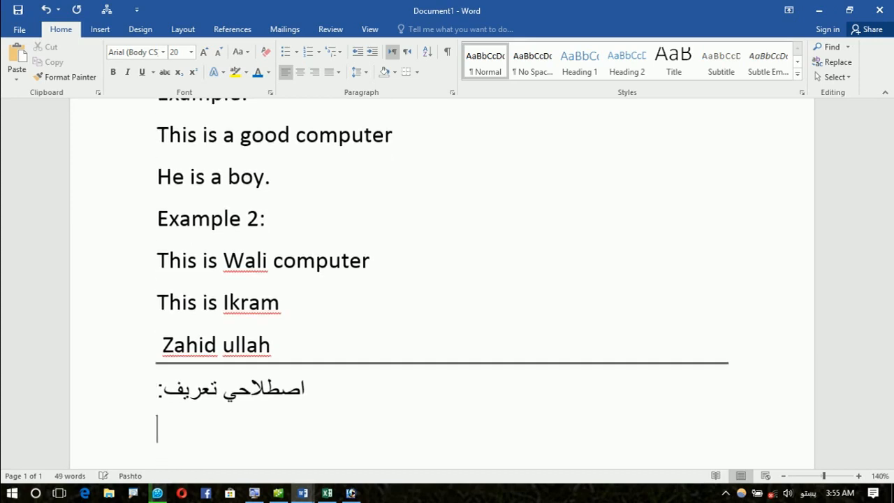
Step: Type an English sentence describing Microsoft Word as an office program used for documentation
{"action": "type", "text": "Microsof"}
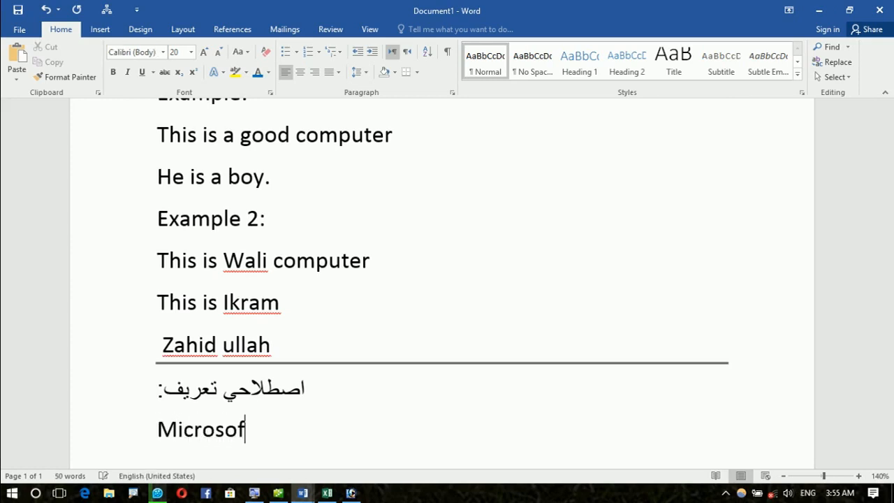
{"action": "type", "text": "t Word i"}
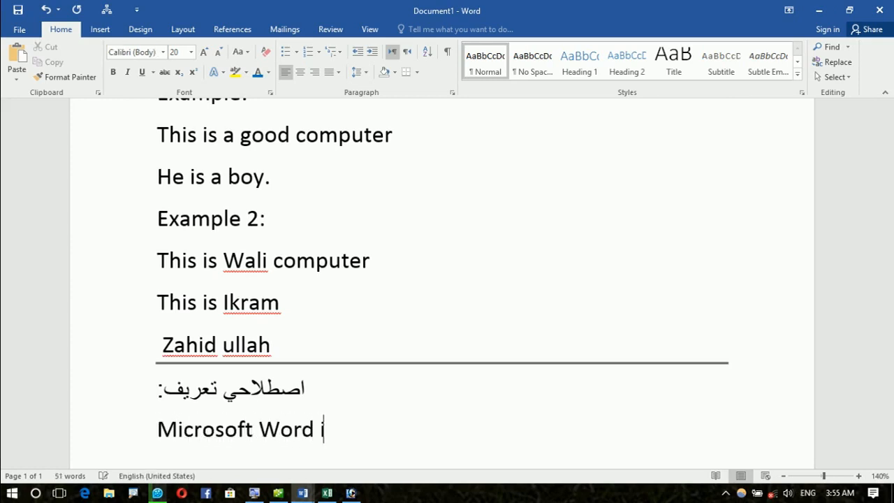
{"action": "type", "text": "s one mo"}
{"action": "key", "text": "BackSpace"}
{"action": "type", "text": "icrosoft office"}
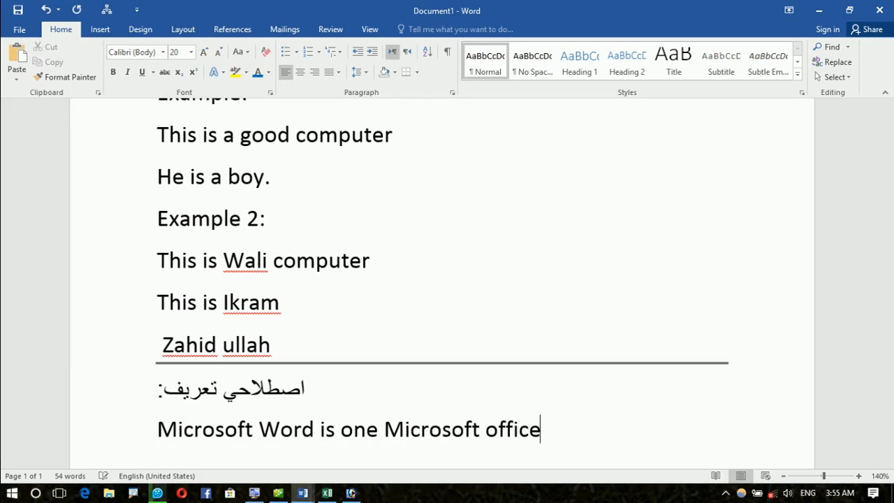
{"action": "type", "text": " program which "}
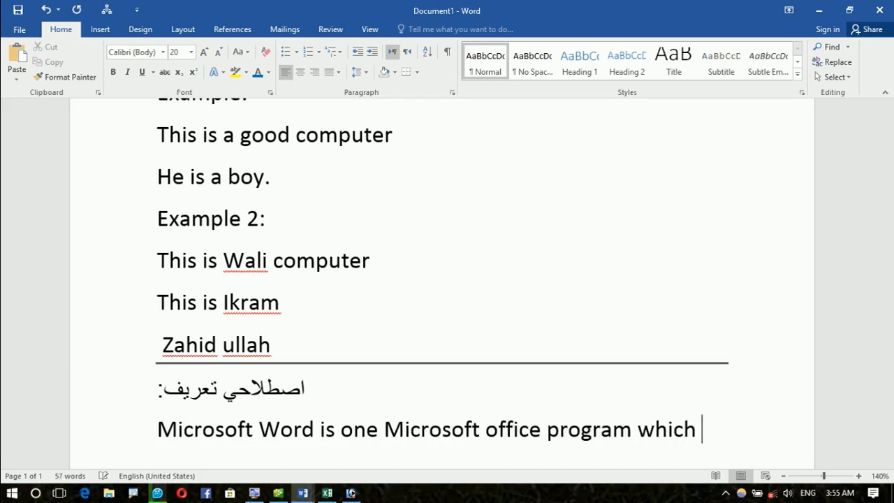
{"action": "type", "text": "is use "}
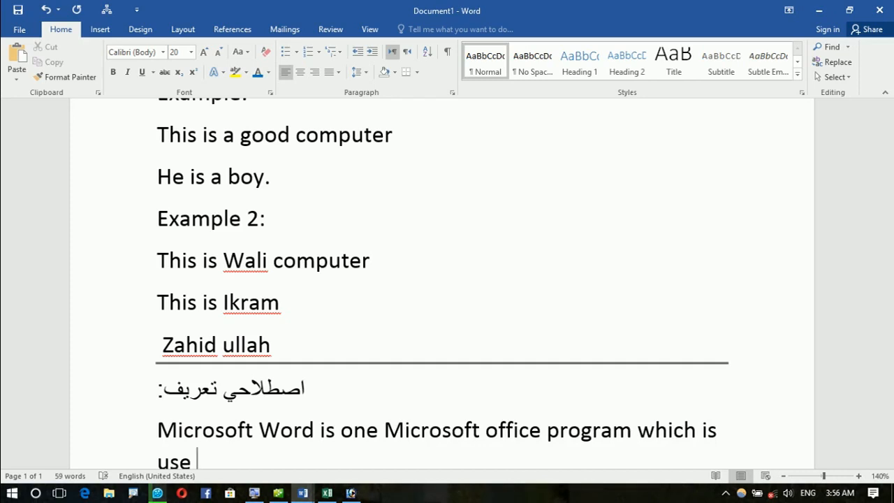
{"action": "type", "text": "for off"}
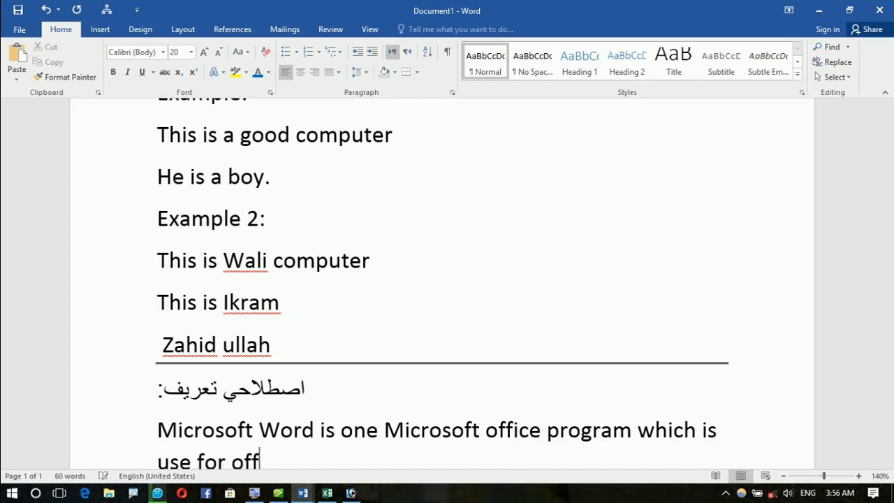
{"action": "type", "text": "ice owrk"}
{"action": "key", "text": "BackSpace"}
{"action": "key", "text": "BackSpace"}
{"action": "key", "text": "BackSpace"}
{"action": "key", "text": "BackSpace"}
{"action": "key", "text": "BackSpace"}
{"action": "key", "text": "BackSpace"}
{"action": "key", "text": "BackSpace"}
{"action": "key", "text": "BackSpace"}
{"action": "key", "text": "BackSpace"}
{"action": "key", "text": "BackSpace"}
{"action": "key", "text": "BackSpace"}
{"action": "type", "text": "soud"}
{"action": "key", "text": "BackSpace"}
{"action": "key", "text": "BackSpace"}
{"action": "key", "text": "BackSpace"}
{"action": "key", "text": "BackSpace"}
{"action": "type", "text": "documenatation"}
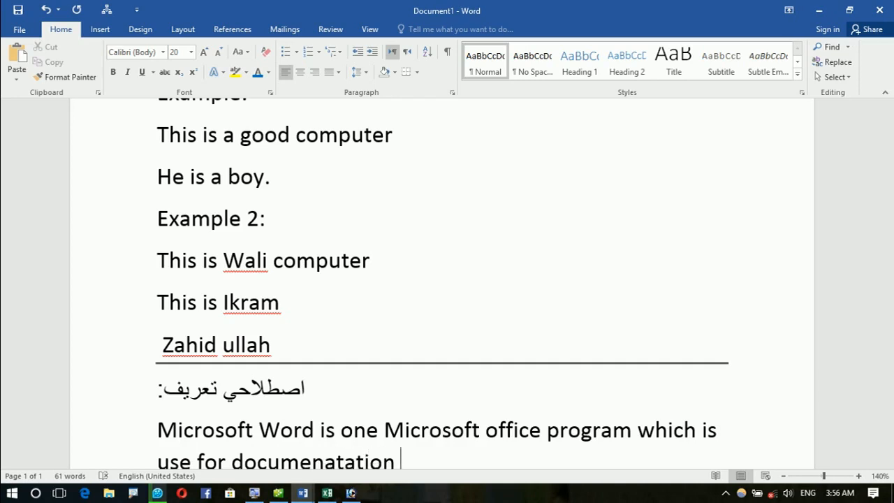
{"action": "type", "text": ":"}
{"action": "key", "text": "Return"}
Step: Correct the misspelling 'documenatation' to 'documentation'
{"action": "right_click", "coordinate": [303, 399]}
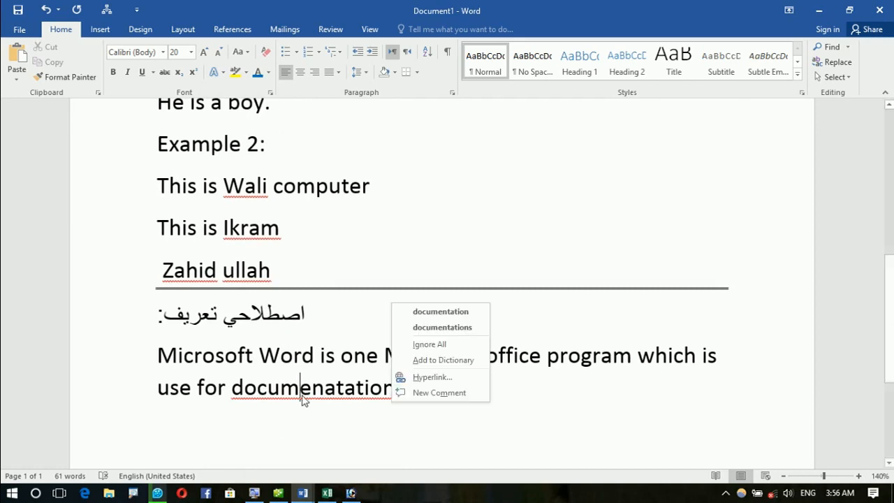
{"action": "left_click", "coordinate": [408, 316]}
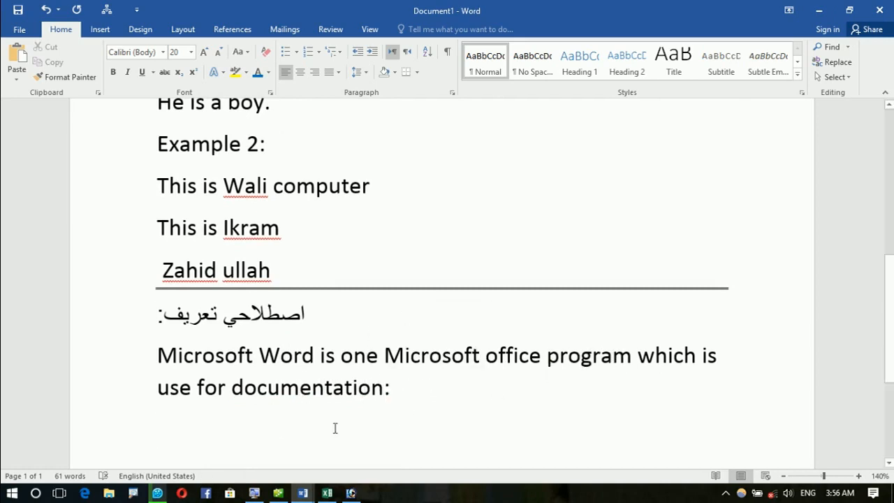
{"action": "left_click", "coordinate": [180, 419]}
Step: Colour the words 'processor' and 'documentation' blue
{"action": "scroll", "coordinate": [125, 353], "scroll_direction": "up", "scroll_amount": 3}
{"action": "scroll", "coordinate": [127, 354], "scroll_direction": "up", "scroll_amount": 2}
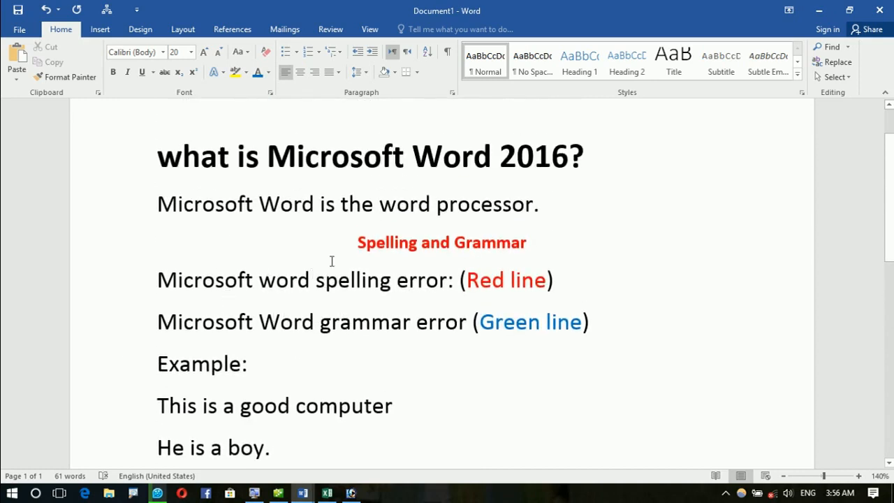
{"action": "double_click", "coordinate": [474, 197]}
{"action": "left_click", "coordinate": [257, 77]}
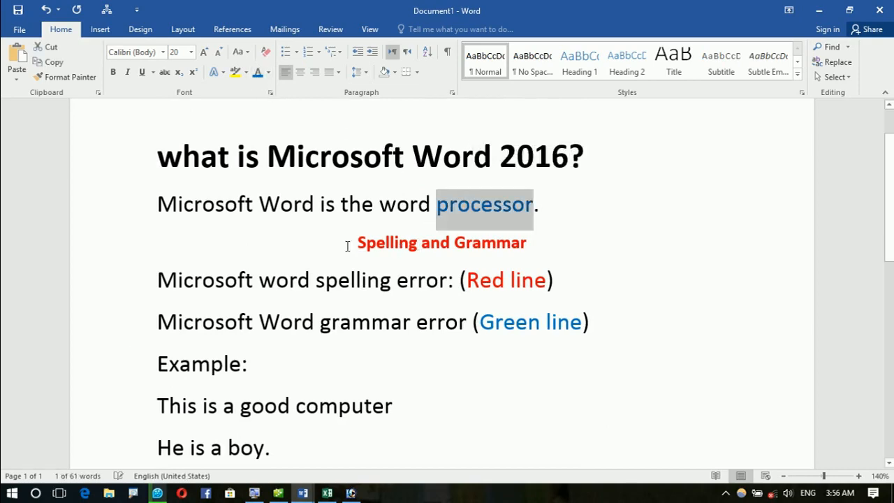
{"action": "left_click", "coordinate": [358, 242]}
{"action": "scroll", "coordinate": [450, 214], "scroll_direction": "down", "scroll_amount": 3}
{"action": "scroll", "coordinate": [450, 214], "scroll_direction": "down", "scroll_amount": 3}
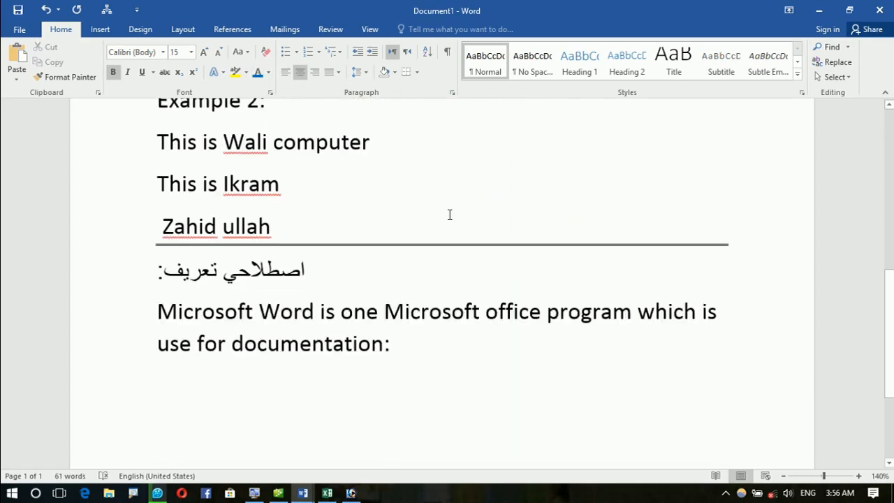
{"action": "left_click", "coordinate": [302, 300]}
{"action": "double_click", "coordinate": [303, 299]}
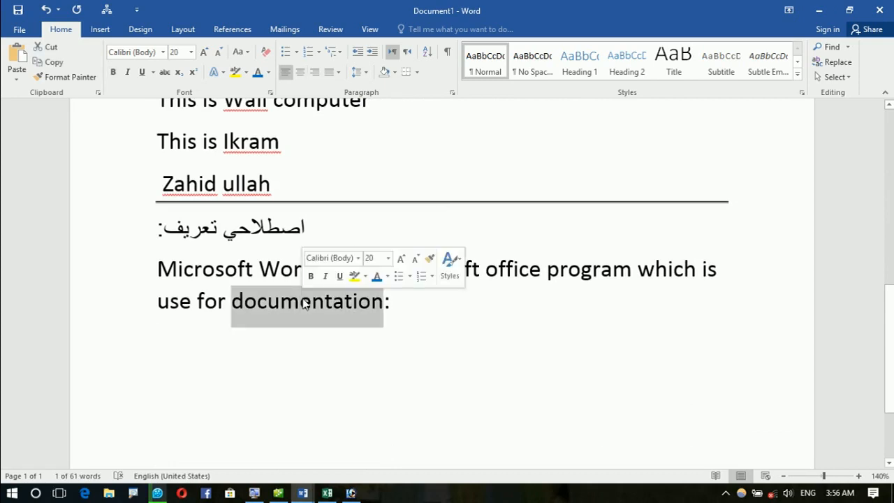
{"action": "left_click", "coordinate": [258, 72]}
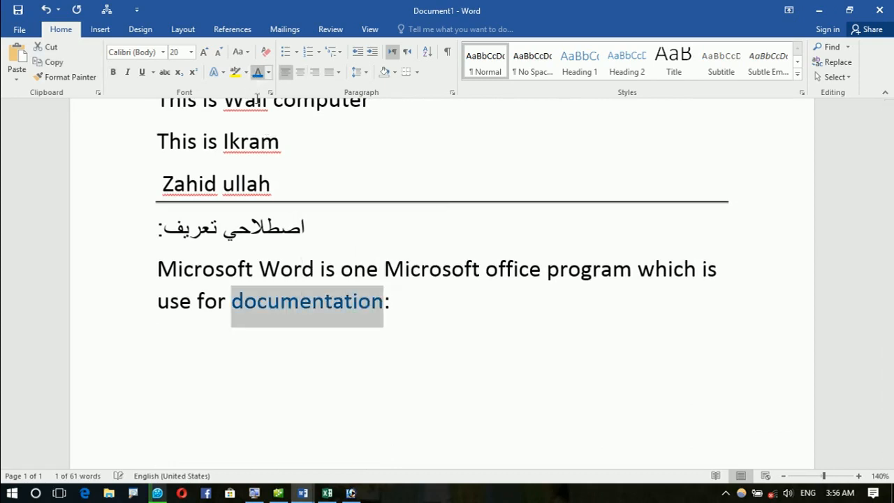
{"action": "left_click", "coordinate": [313, 381]}
{"action": "left_click", "coordinate": [204, 346]}
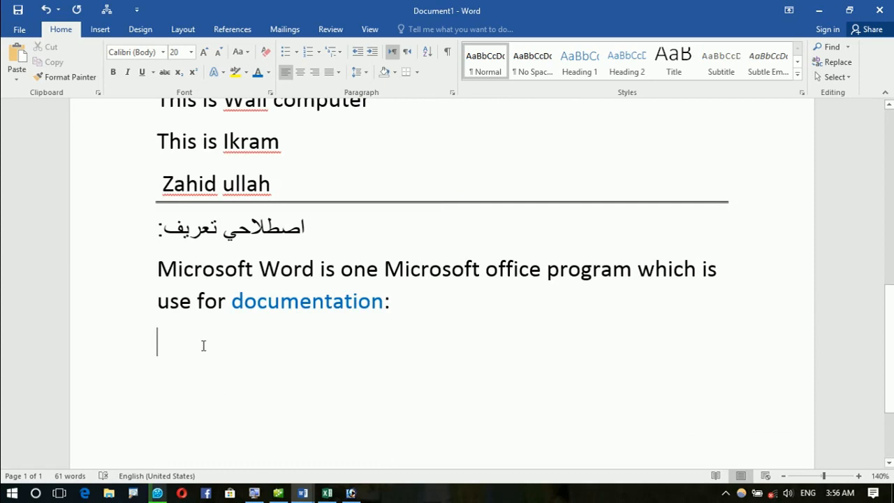
Step: Type the line 'Ex: chapters, Book, Magazine, topic, Report, CV, Attended sheet, Vocabulary....'
{"action": "type", "text": "ex: "}
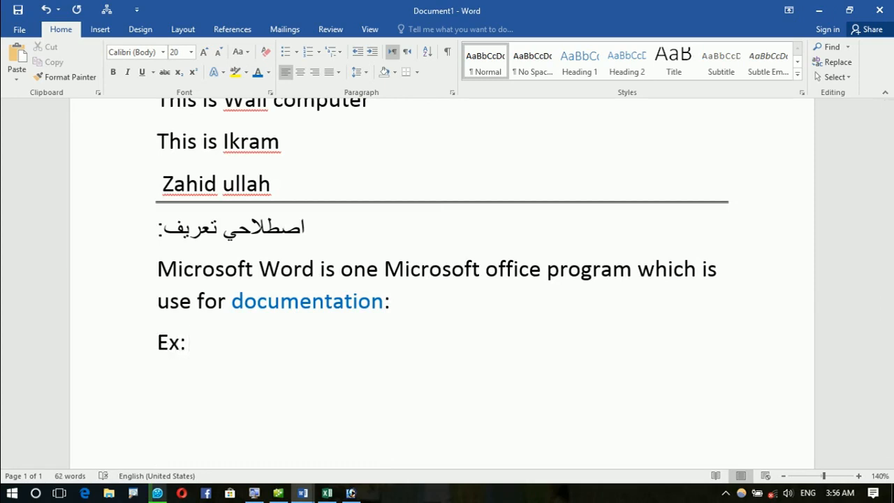
{"action": "type", "text": "chaperse"}
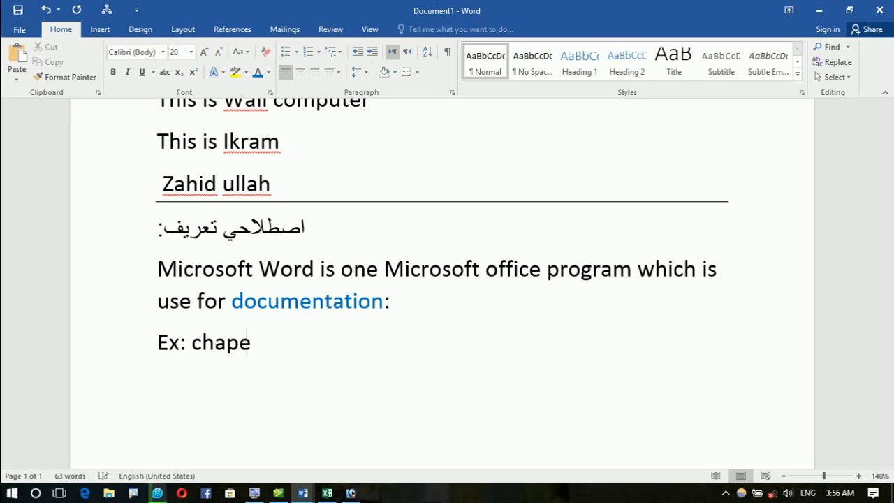
{"action": "key", "text": "BackSpace"}
{"action": "key", "text": "BackSpace"}
{"action": "key", "text": "BackSpace"}
{"action": "key", "text": "BackSpace"}
{"action": "type", "text": "etes"}
{"action": "key", "text": "BackSpace"}
{"action": "key", "text": "BackSpace"}
{"action": "key", "text": "BackSpace"}
{"action": "key", "text": "BackSpace"}
{"action": "type", "text": "ters, Book"}
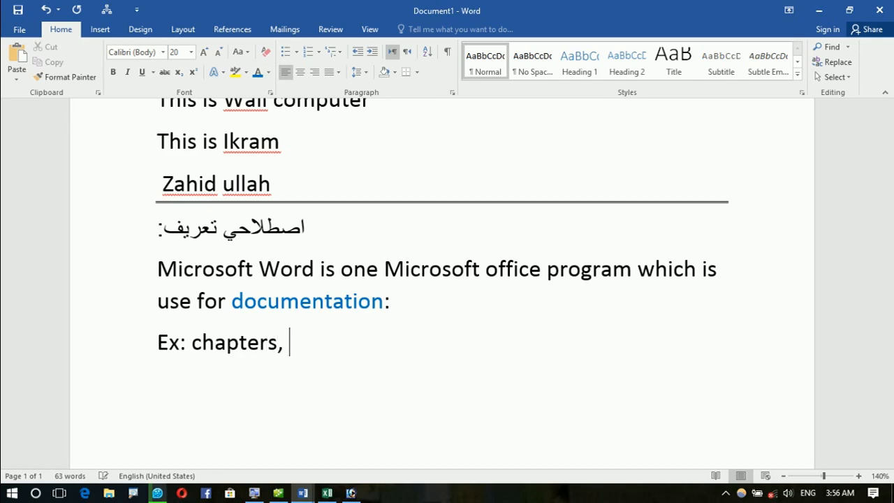
{"action": "type", "text": ", Maga"}
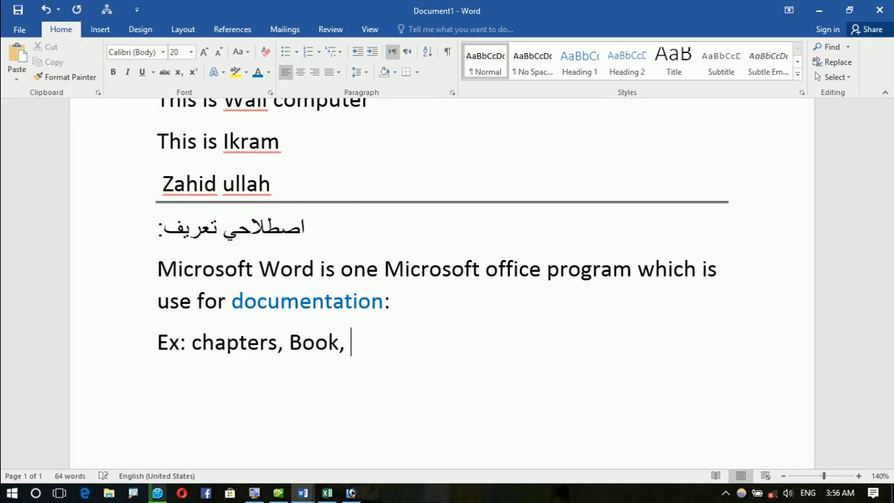
{"action": "type", "text": "zin"}
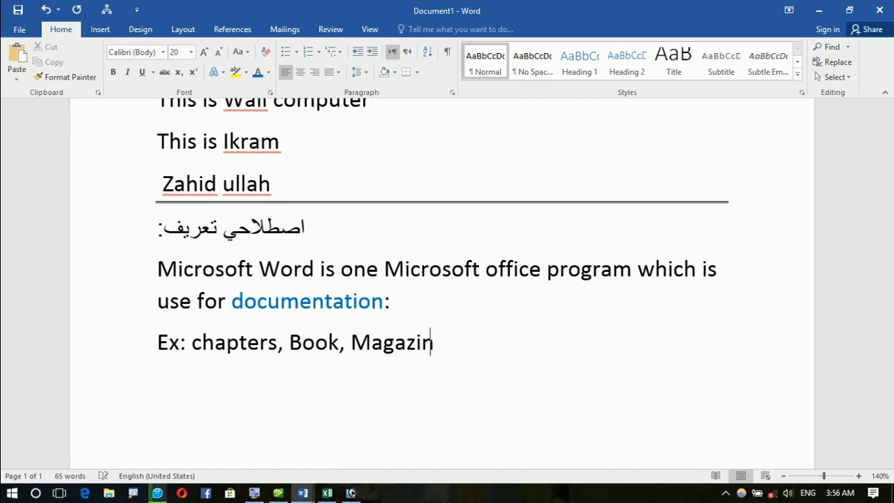
{"action": "type", "text": "e, topic, "}
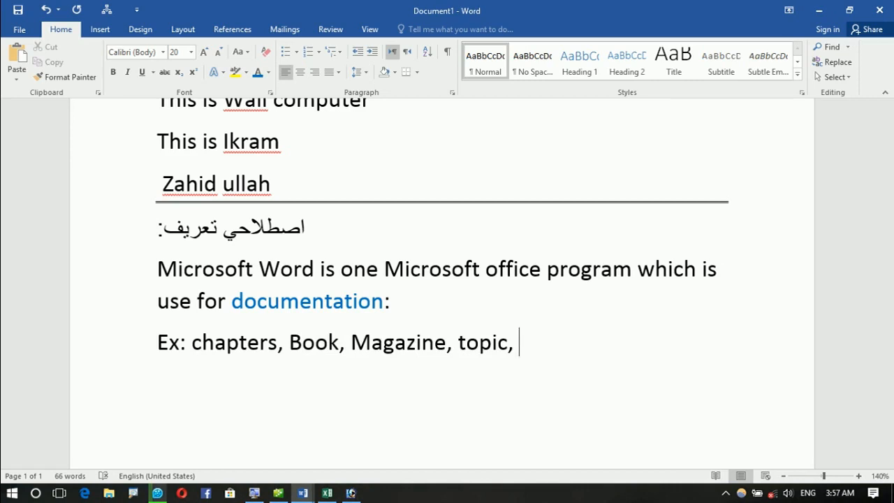
{"action": "type", "text": "Report"}
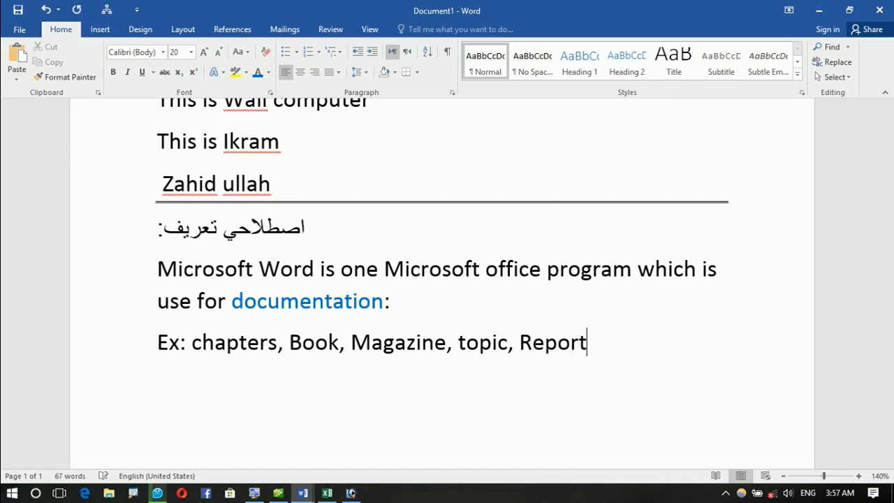
{"action": "type", "text": ","}
{"action": "type", "text": "CV"}
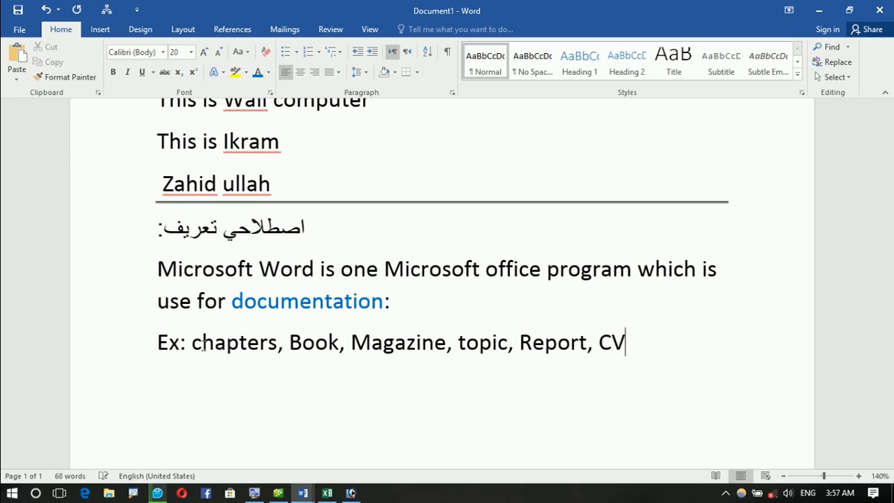
{"action": "type", "text": ","}
{"action": "type", "text": "Attended sheet"}
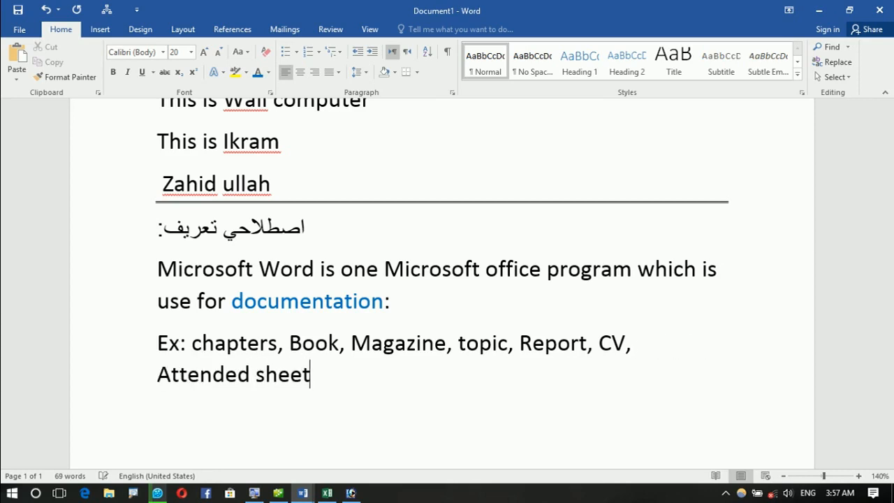
{"action": "type", "text": ", Vo"}
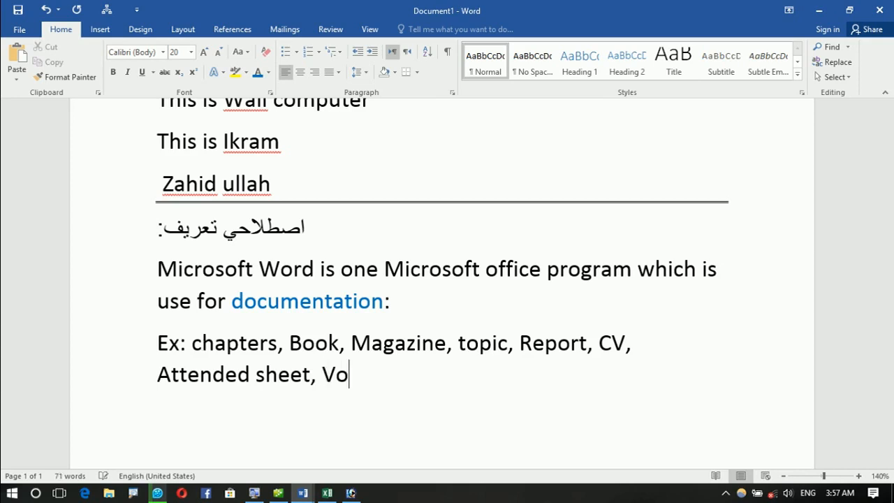
{"action": "type", "text": "cabulary"}
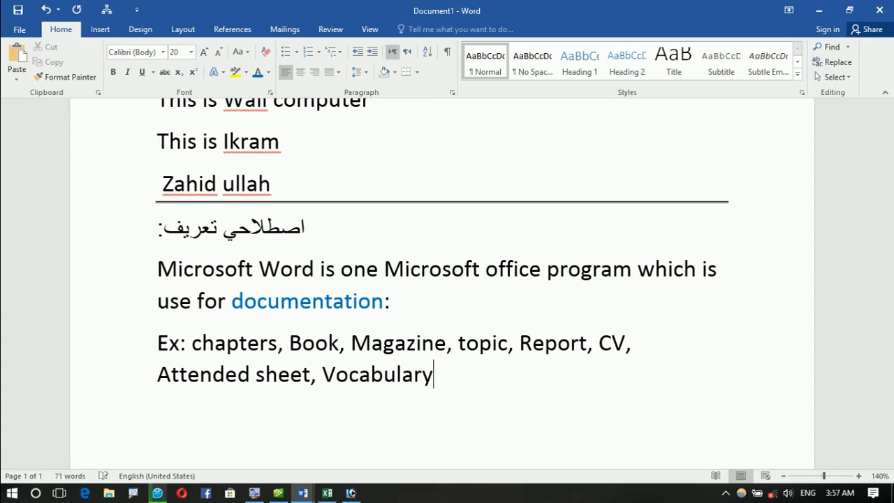
{"action": "type", "text": "...."}
{"action": "key", "text": "Return"}
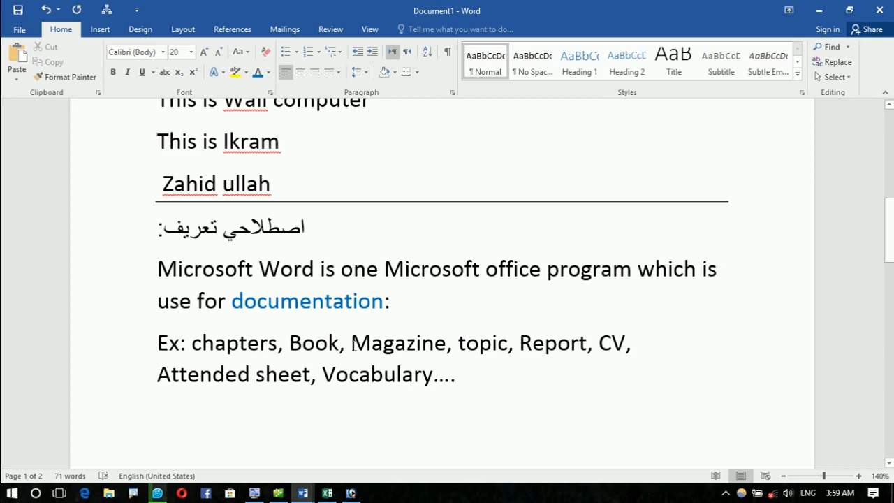
Step: Use '=====' to AutoFormat a double border line beneath the examples line
{"action": "type", "text": "====="}
{"action": "key", "text": "Return"}
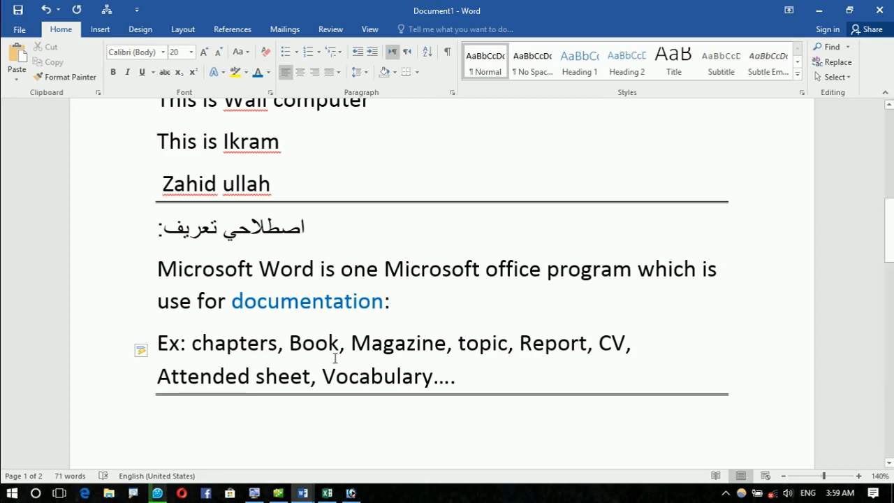
{"action": "scroll", "coordinate": [329, 360], "scroll_direction": "down", "scroll_amount": 3}
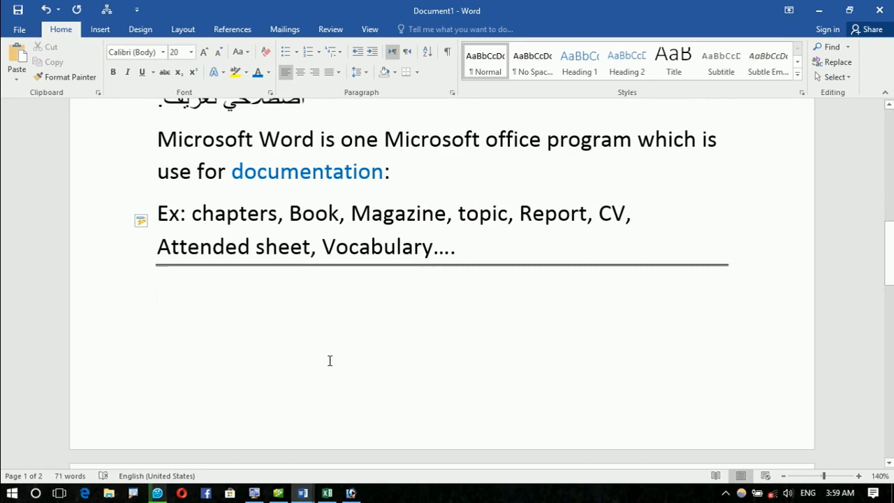
Step: Start a new page with the corrected question 'How to open Microsoft word program 2016?' and select it
{"action": "key", "text": "ctrl+Return"}
{"action": "type", "text": "ho "}
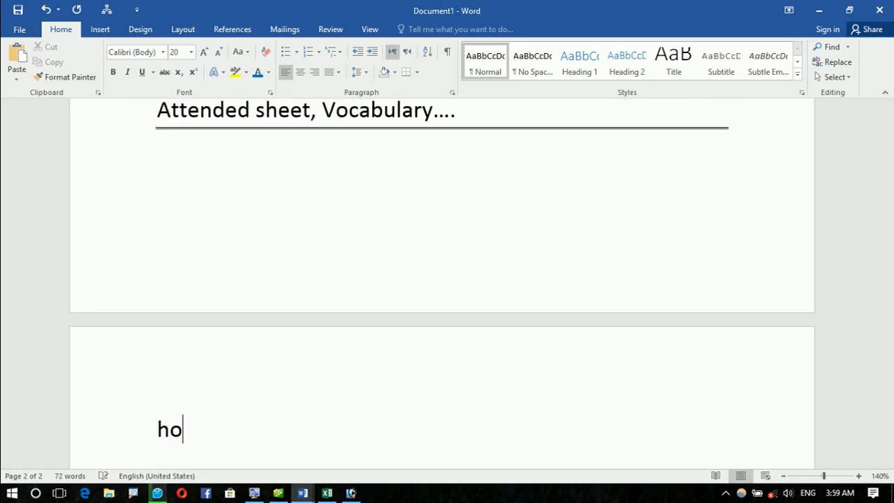
{"action": "type", "text": "w to opne"}
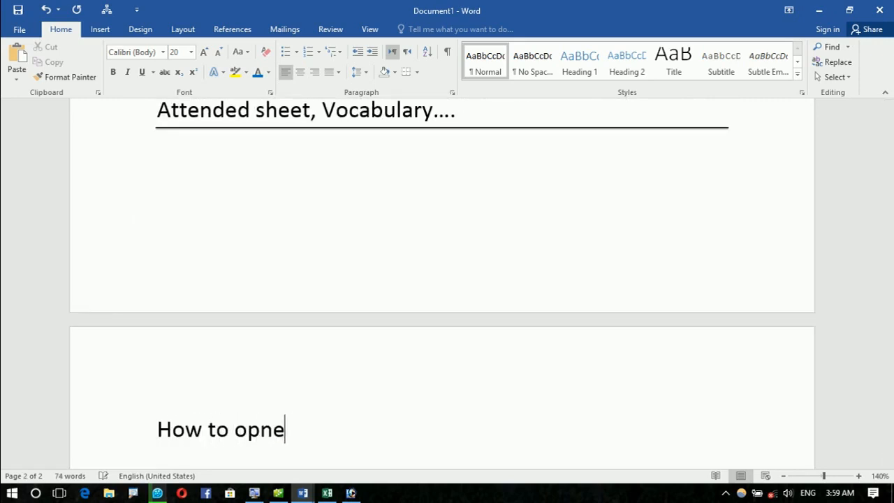
{"action": "type", "text": " mcirosof"}
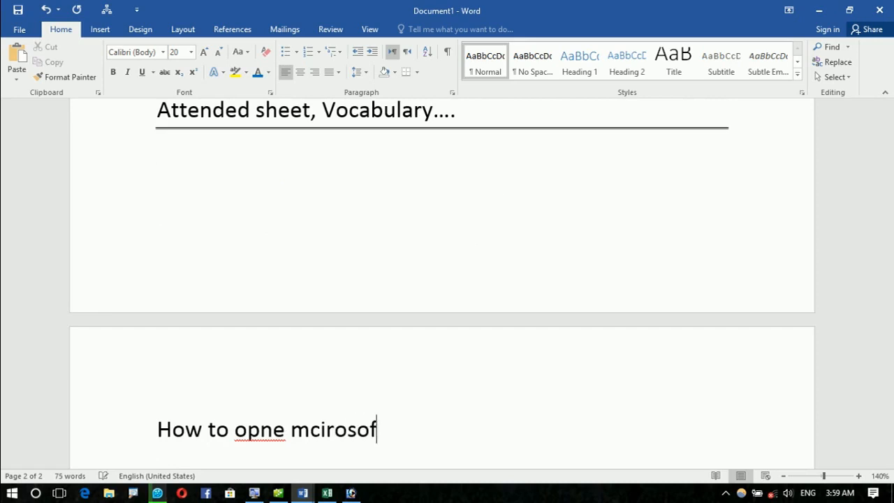
{"action": "type", "text": "t word progr"}
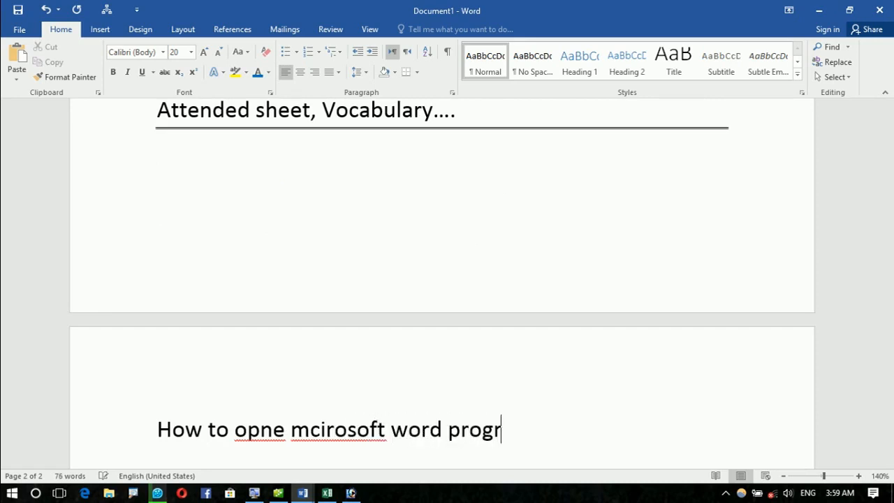
{"action": "type", "text": "am 201"}
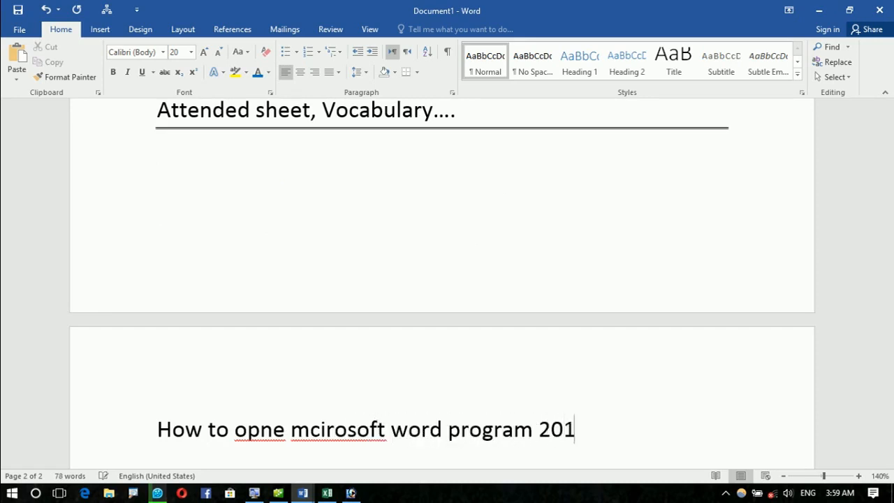
{"action": "type", "text": "6?"}
{"action": "key", "text": "Return"}
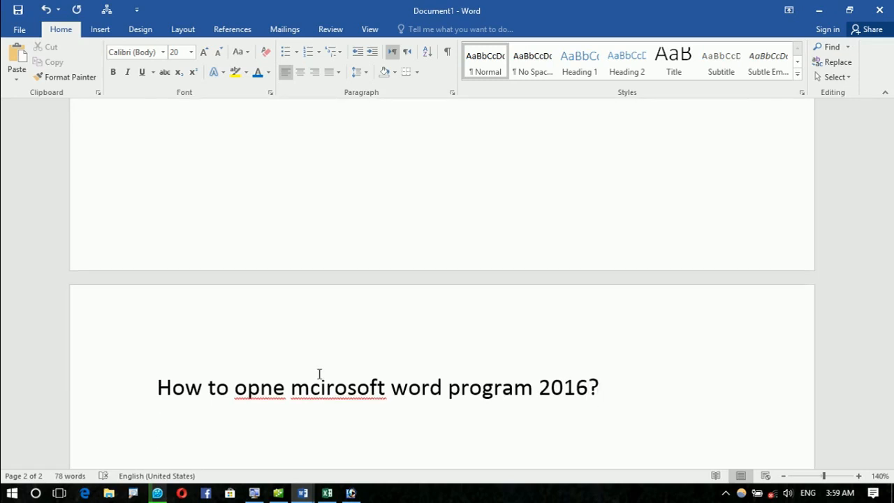
{"action": "right_click", "coordinate": [329, 378]}
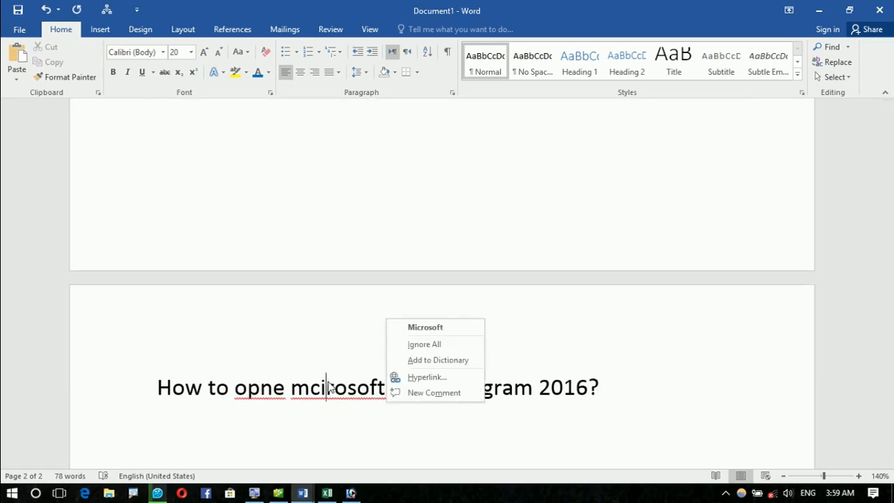
{"action": "left_click", "coordinate": [416, 327]}
{"action": "right_click", "coordinate": [282, 391]}
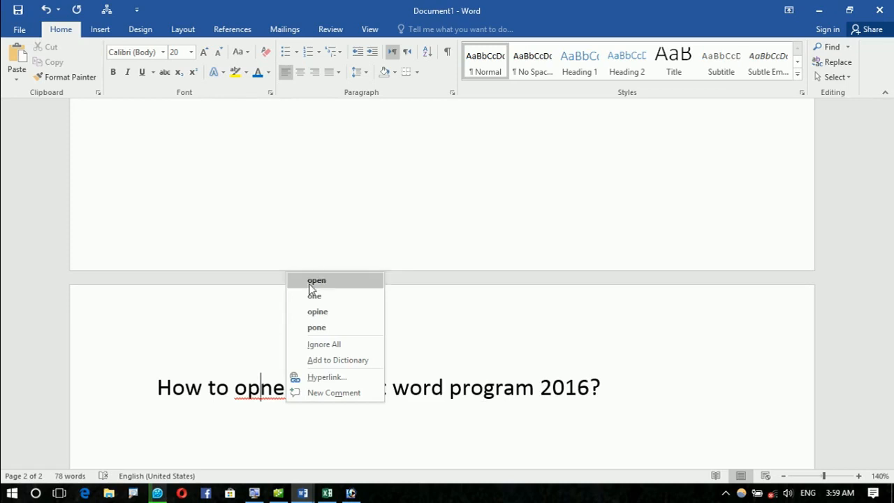
{"action": "left_click", "coordinate": [309, 282]}
{"action": "left_click_drag", "start_coordinate": [614, 374], "coordinate": [176, 395]}
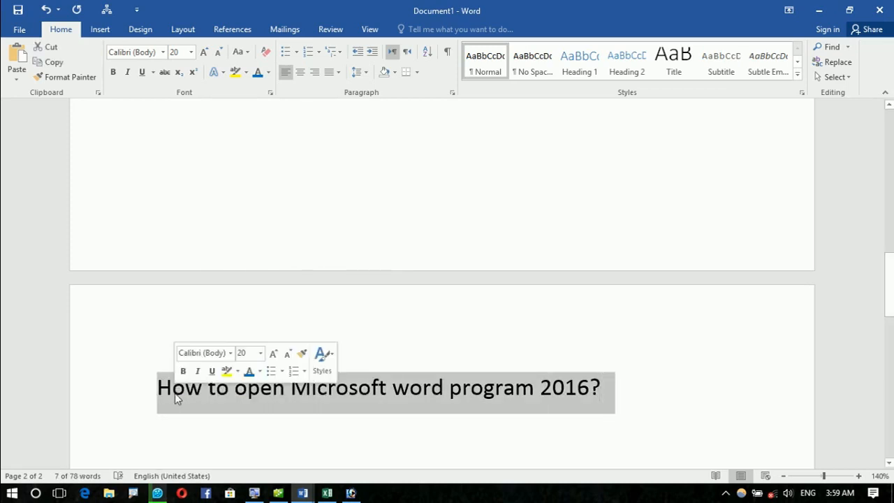
Step: Bold the question heading and add a Note line about first installing Microsoft Office on a computer
{"action": "key", "text": "ctrl+b"}
{"action": "left_click", "coordinate": [178, 447]}
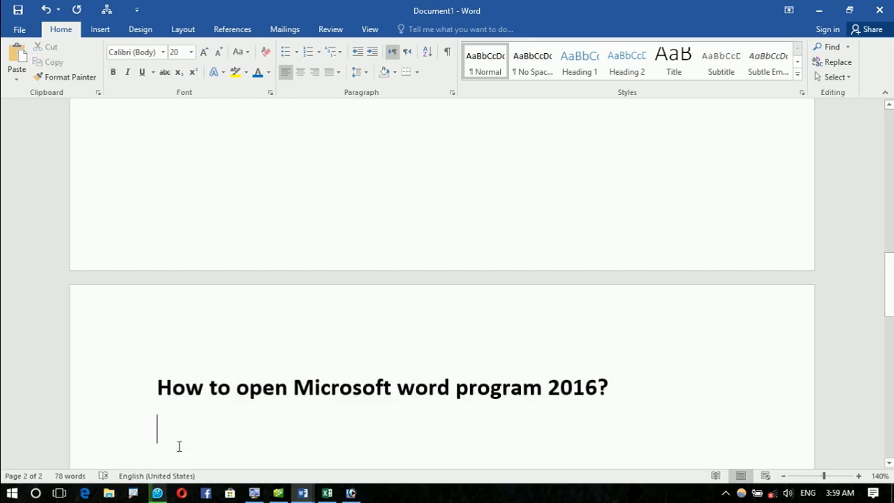
{"action": "type", "text": "note: first you have to isntall "}
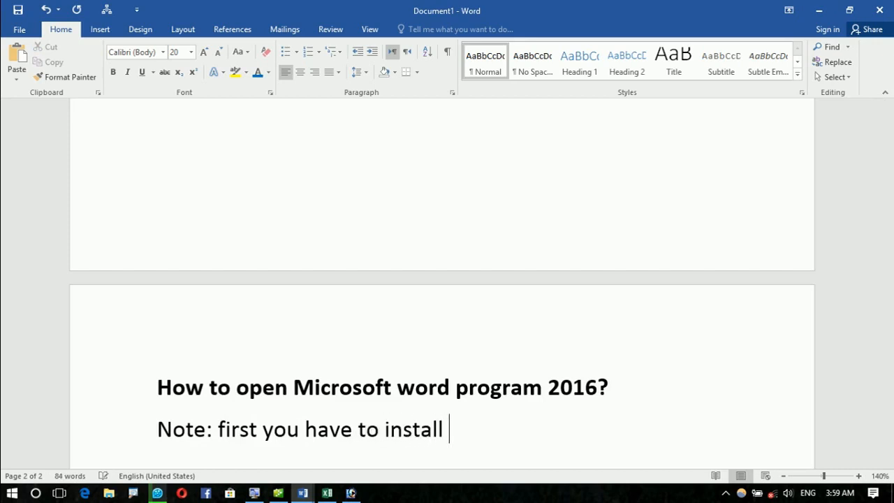
{"action": "type", "text": "mcirosoft office progaram on a computer"}
{"action": "key", "text": "Return"}
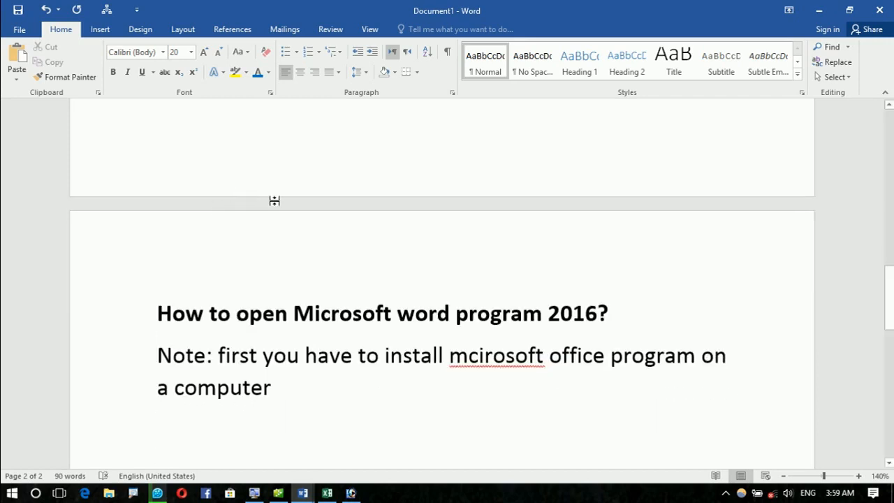
{"action": "right_click", "coordinate": [542, 362]}
{"action": "left_click", "coordinate": [569, 377]}
Step: Shrink the Note paragraph to 14 point
{"action": "left_click_drag", "start_coordinate": [433, 386], "coordinate": [114, 347]}
{"action": "key", "text": "ctrl+["}
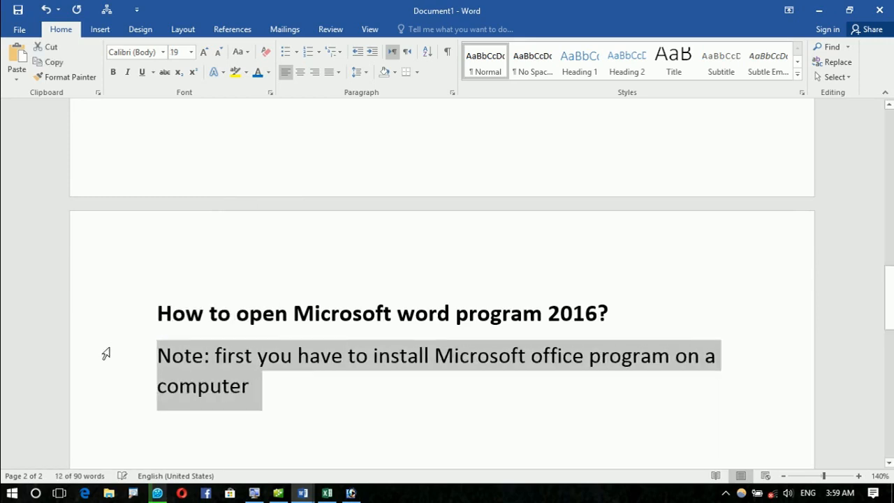
{"action": "key", "text": "ctrl+["}
{"action": "key", "text": "ctrl+["}
{"action": "key", "text": "ctrl+["}
{"action": "key", "text": "ctrl+["}
{"action": "key", "text": "ctrl+["}
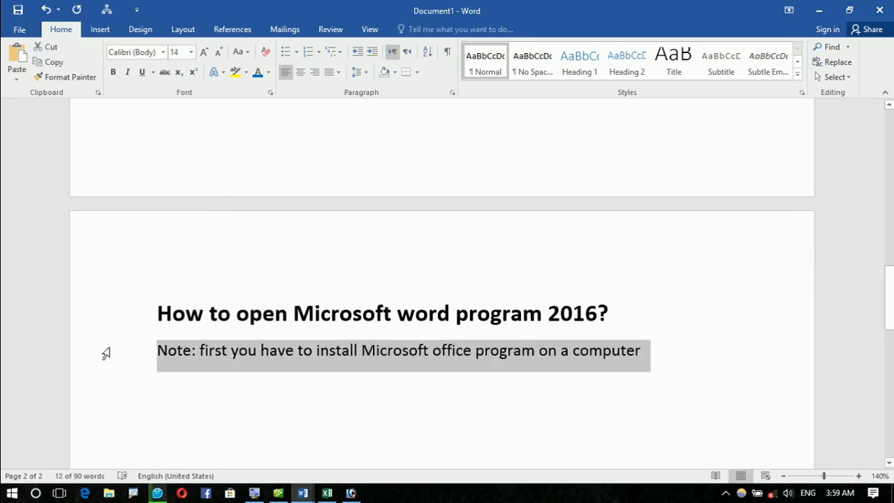
{"action": "left_click", "coordinate": [200, 399]}
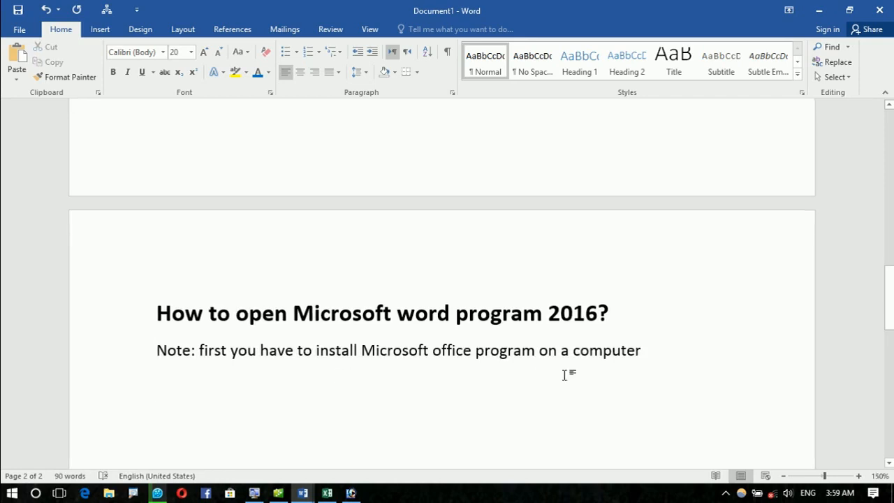
{"action": "scroll", "coordinate": [565, 373], "scroll_direction": "up", "scroll_amount": 5}
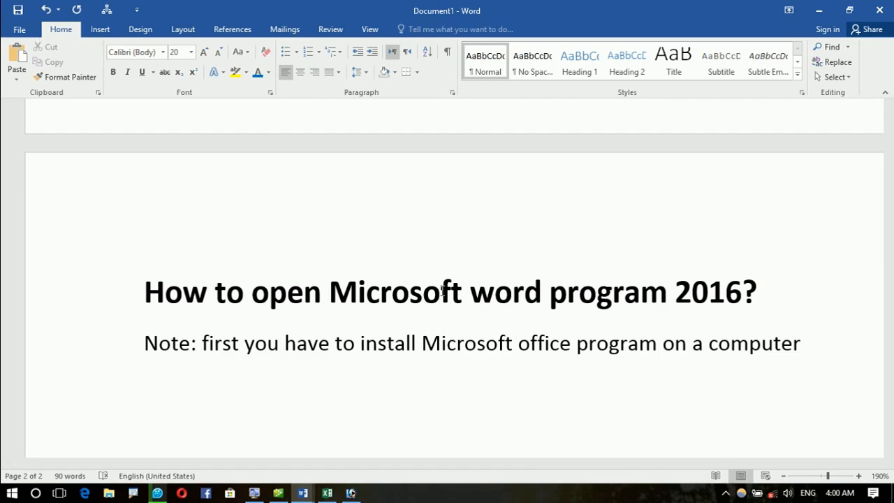
Step: Add a border line under the Note using '---', then a new 'Openining Methods:' line
{"action": "type", "text": "---"}
{"action": "key", "text": "Return"}
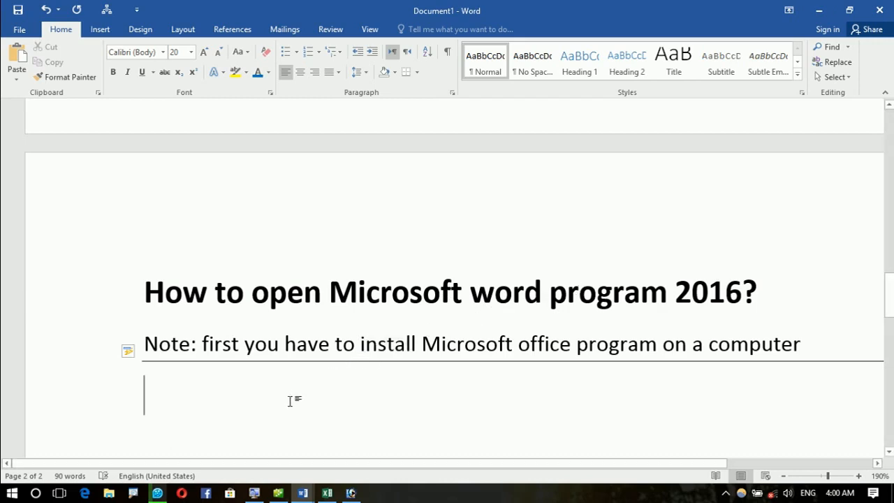
{"action": "type", "text": "Ope"}
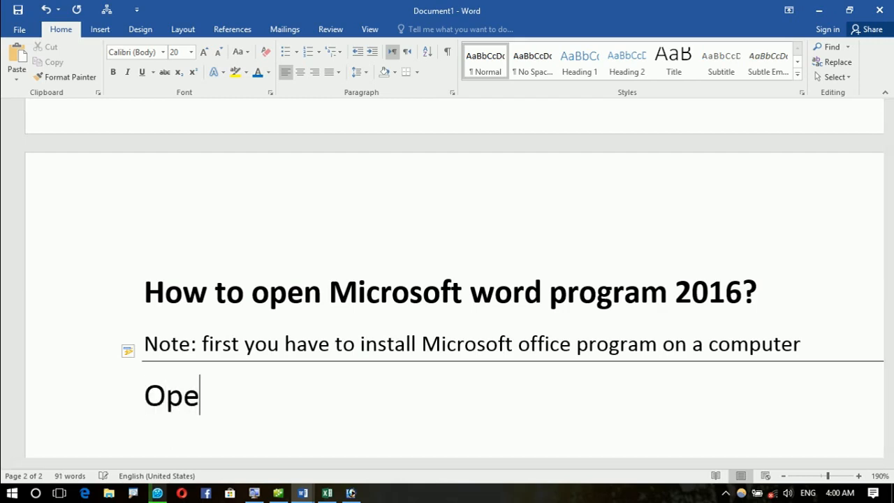
{"action": "type", "text": "nining Me"}
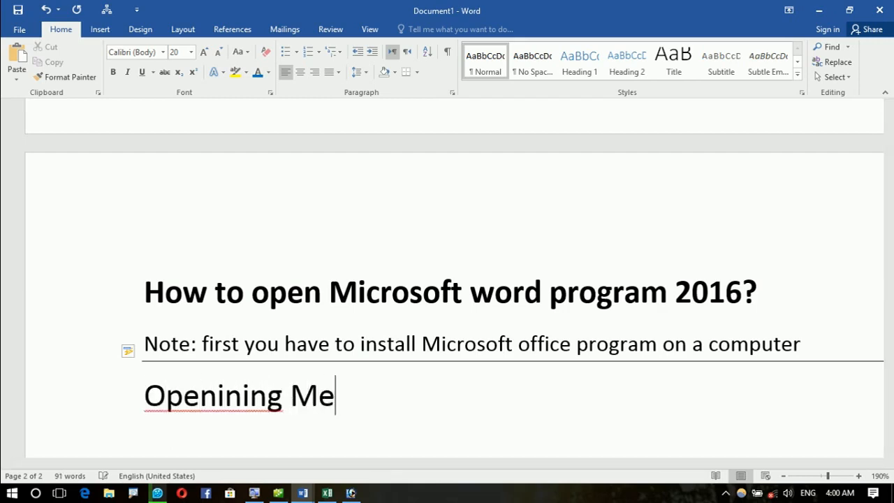
{"action": "type", "text": "thods"}
{"action": "key", "text": "BackSpace"}
{"action": "key", "text": "BackSpace"}
{"action": "type", "text": "ods"}
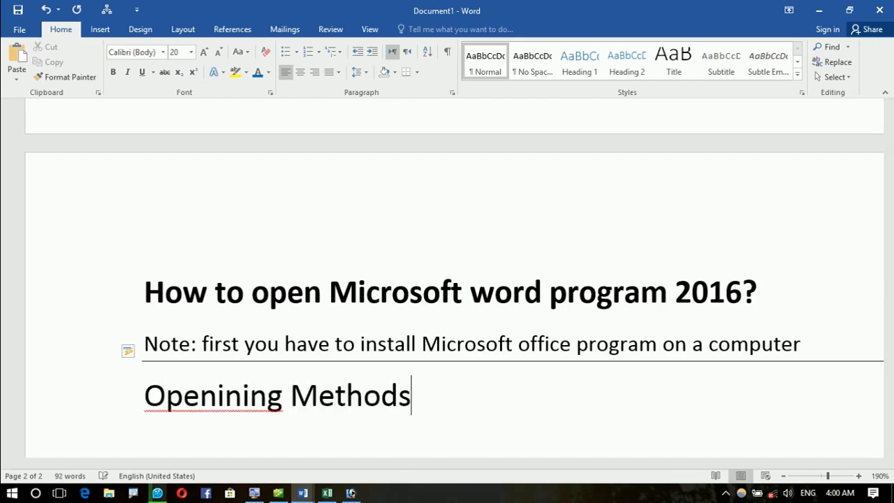
{"action": "type", "text": ":"}
{"action": "key", "text": "Return"}
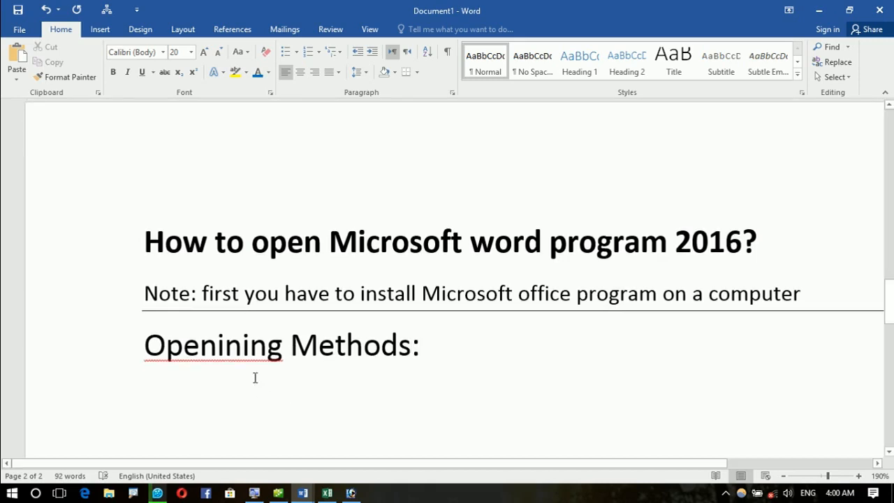
Step: Correct 'Openining' to 'Opening' and colour the 'Opening Methods:' heading red
{"action": "right_click", "coordinate": [244, 345]}
{"action": "left_click", "coordinate": [318, 228]}
{"action": "left_click", "coordinate": [172, 393]}
{"action": "left_click_drag", "start_coordinate": [144, 336], "coordinate": [395, 339]}
{"action": "left_click", "coordinate": [268, 72]}
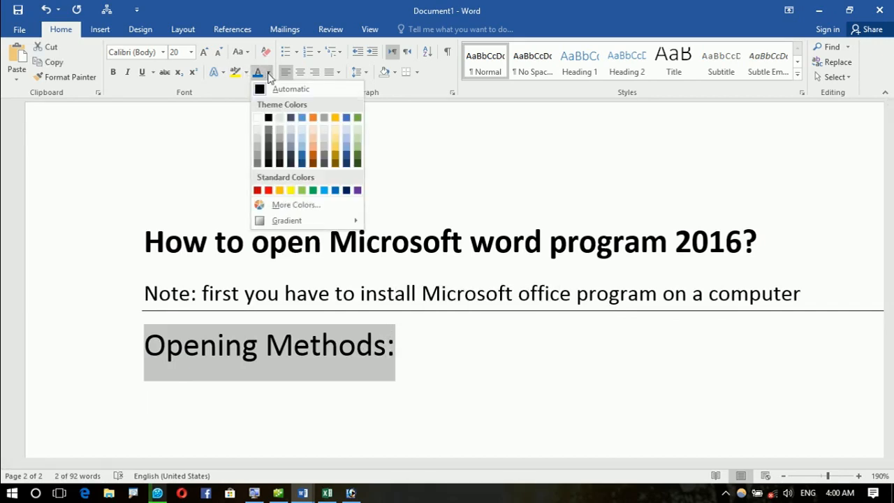
{"action": "left_click", "coordinate": [268, 190]}
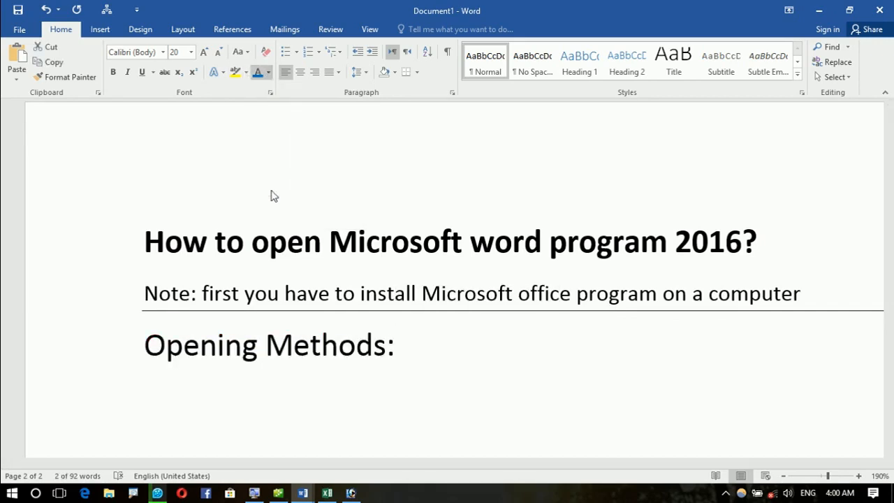
{"action": "left_click", "coordinate": [214, 407]}
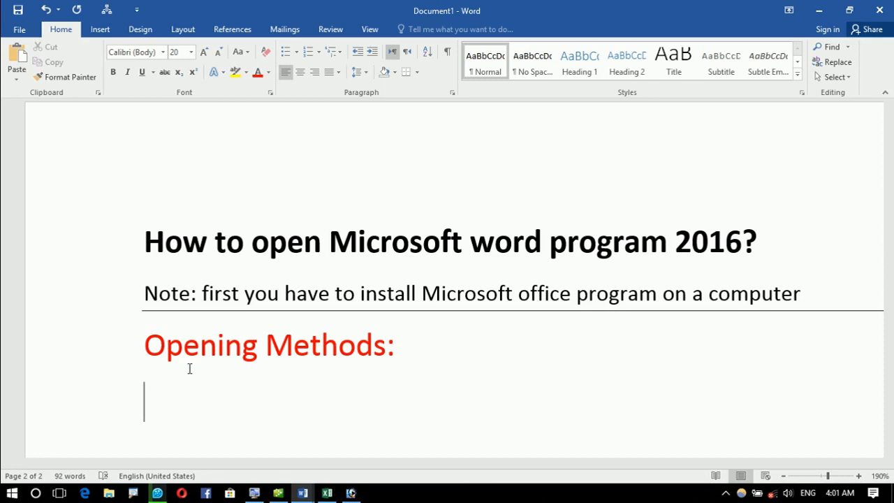
Step: List 'Run --- Winword --- Enter' and 'start screen --- winword --- Enter' as opening methods
{"action": "type", "text": "Run"}
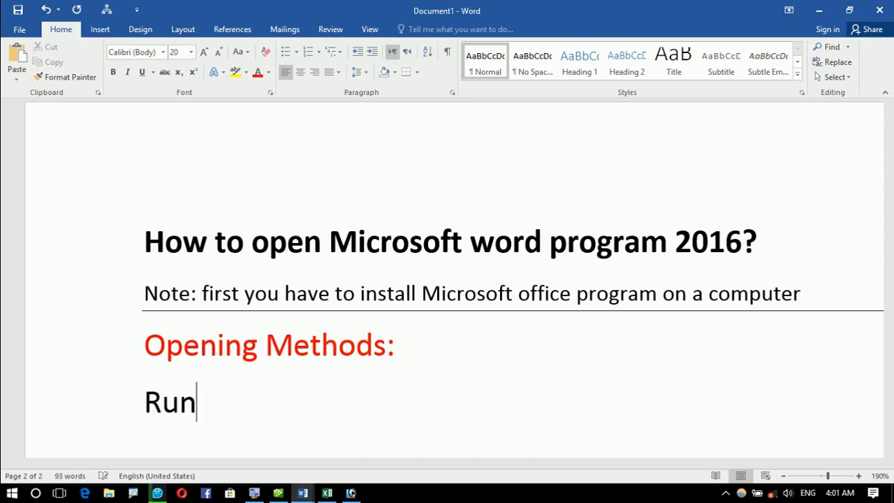
{"action": "type", "text": " ------------------- Winword"}
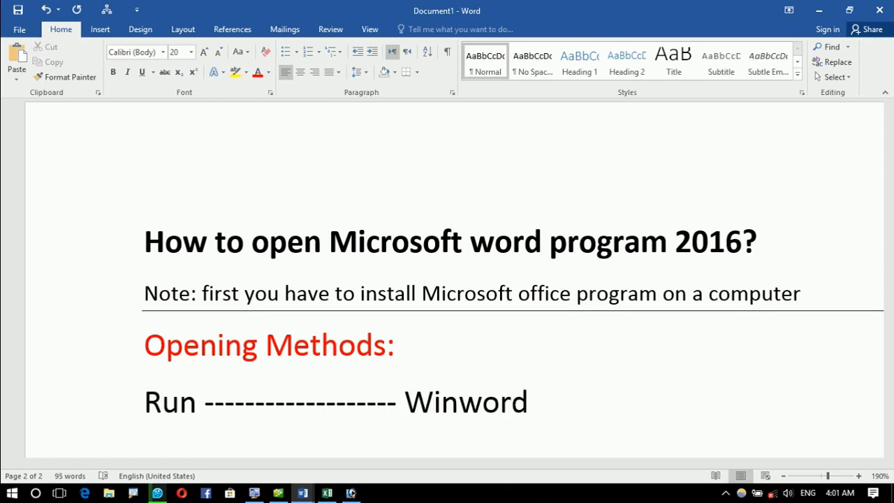
{"action": "type", "text": " ---"}
{"action": "type", "text": "--------- Enter"}
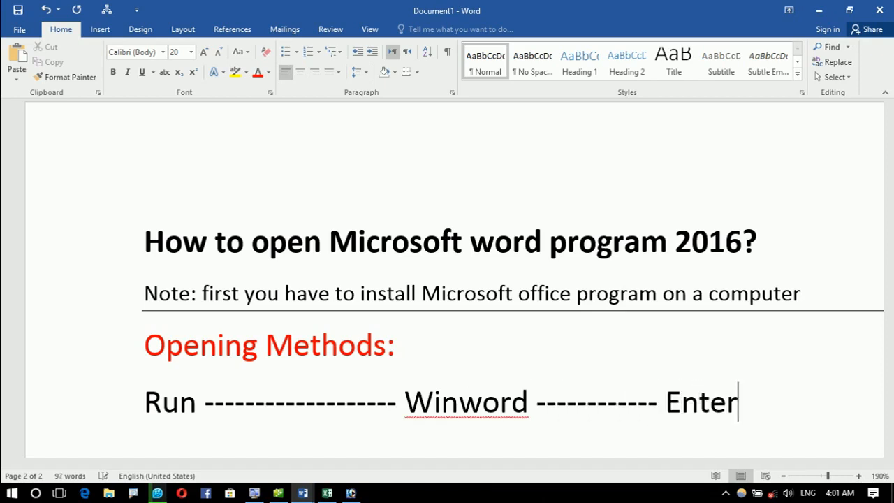
{"action": "key", "text": "Return"}
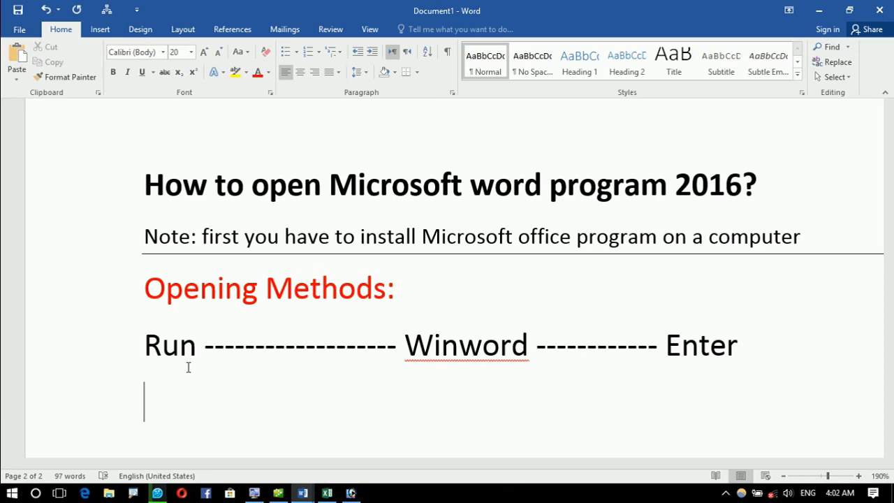
{"action": "type", "text": "str"}
{"action": "key", "text": "BackSpace"}
{"action": "type", "text": "art"}
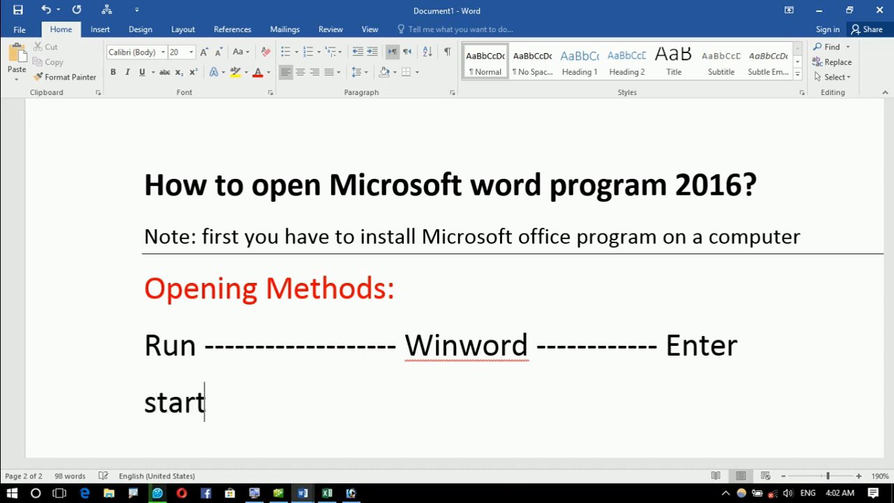
{"action": "type", "text": " screen ----------- wi"}
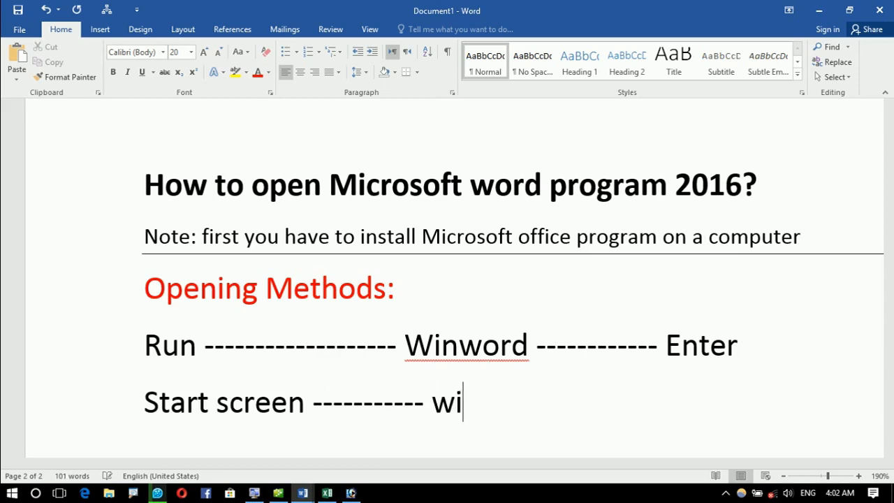
{"action": "type", "text": "nword -------- etner"}
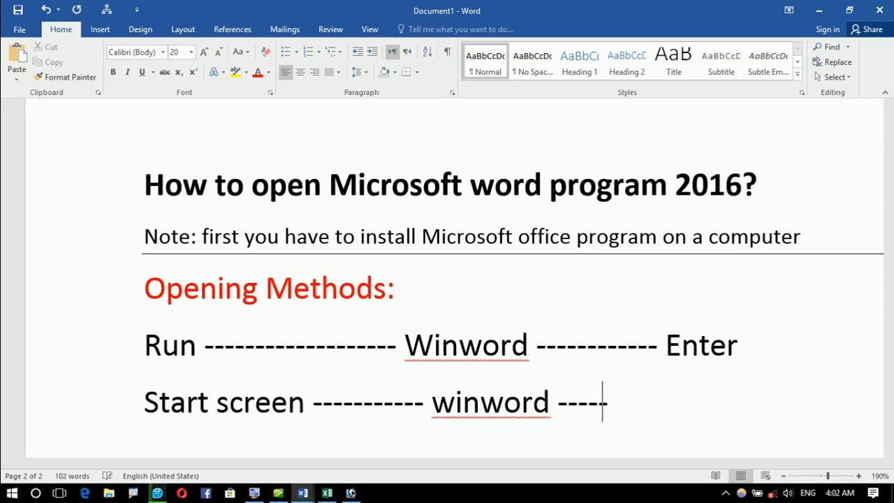
{"action": "key", "text": "Return"}
{"action": "key", "text": "BackSpace"}
{"action": "key", "text": "BackSpace"}
{"action": "key", "text": "BackSpace"}
{"action": "key", "text": "BackSpace"}
{"action": "type", "text": "er"}
{"action": "key", "text": "BackSpace"}
{"action": "key", "text": "BackSpace"}
{"action": "key", "text": "BackSpace"}
{"action": "key", "text": "BackSpace"}
{"action": "type", "text": "Enter"}
{"action": "key", "text": "Return"}
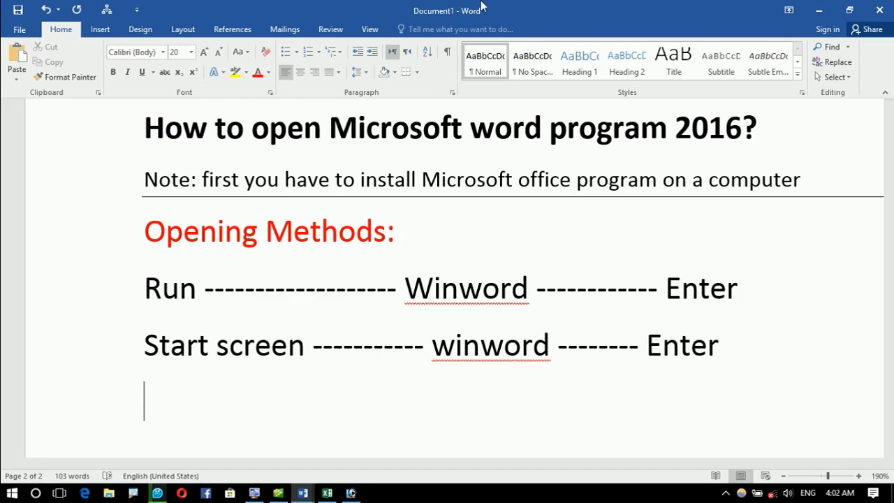
Step: Add a double separator line beneath the list from a row of equals signs
{"action": "type", "text": "============"}
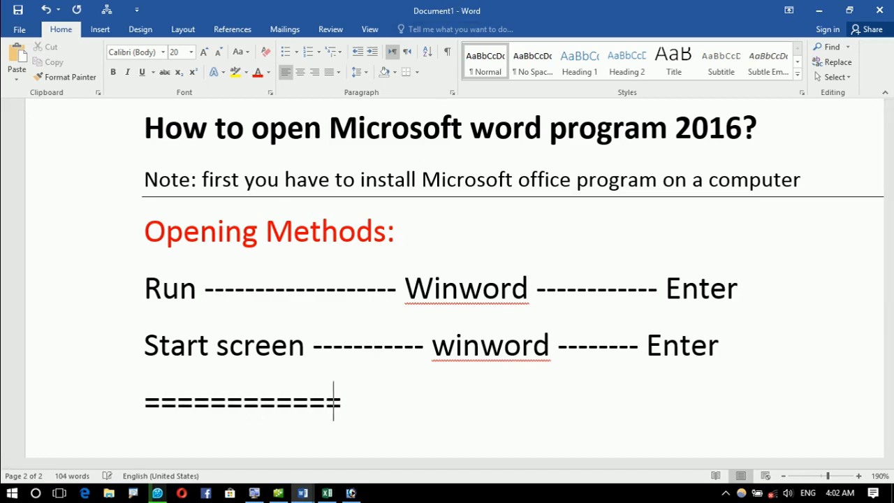
{"action": "key", "text": "Return"}
{"action": "right_click", "coordinate": [507, 352]}
{"action": "left_click", "coordinate": [269, 417]}
{"action": "left_click", "coordinate": [204, 417]}
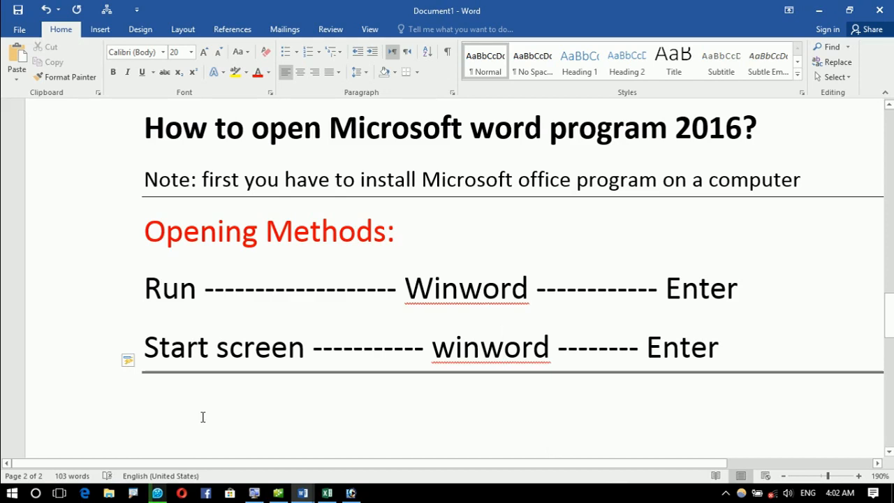
{"action": "key", "text": "super+r"}
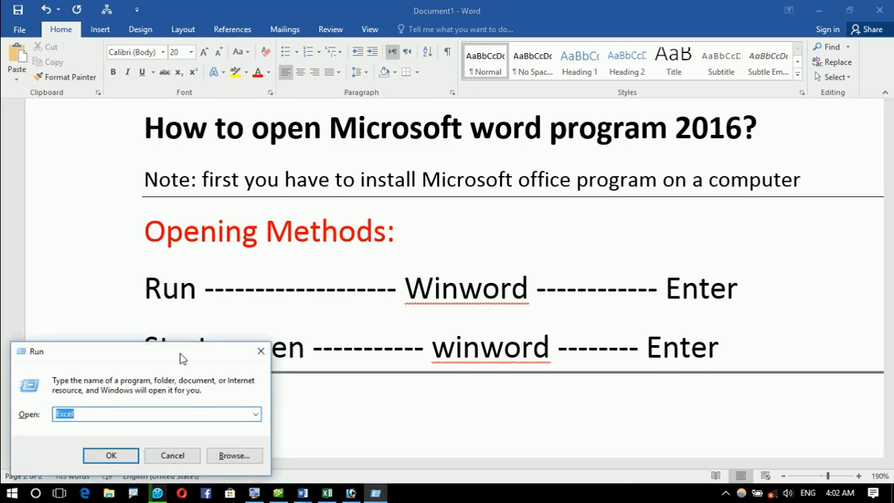
{"action": "left_click_drag", "start_coordinate": [182, 367], "coordinate": [454, 206]}
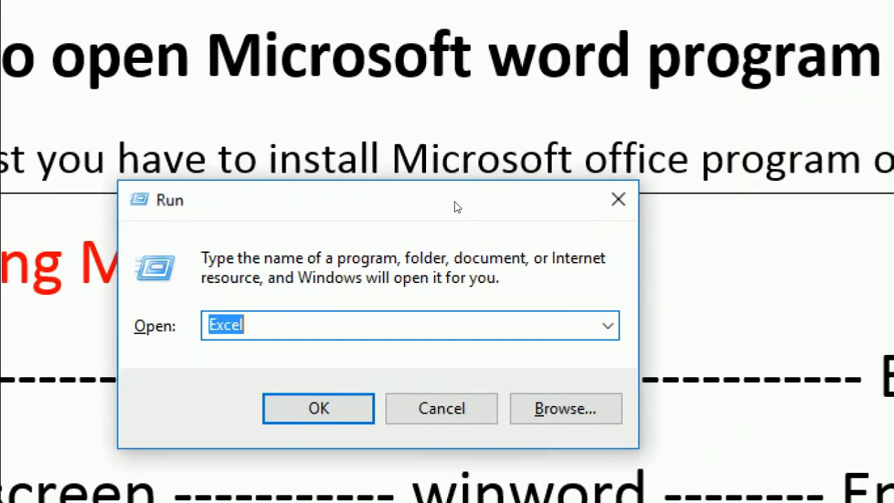
{"action": "type", "text": "Winword"}
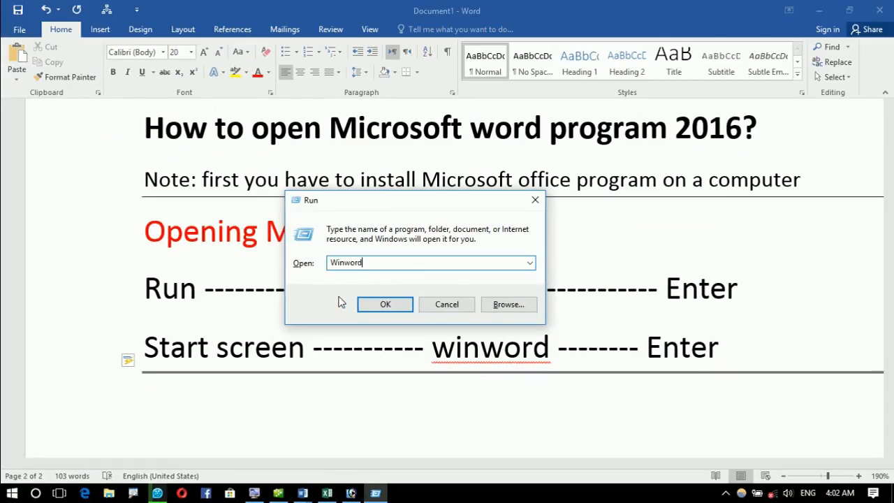
{"action": "left_click", "coordinate": [637, 240]}
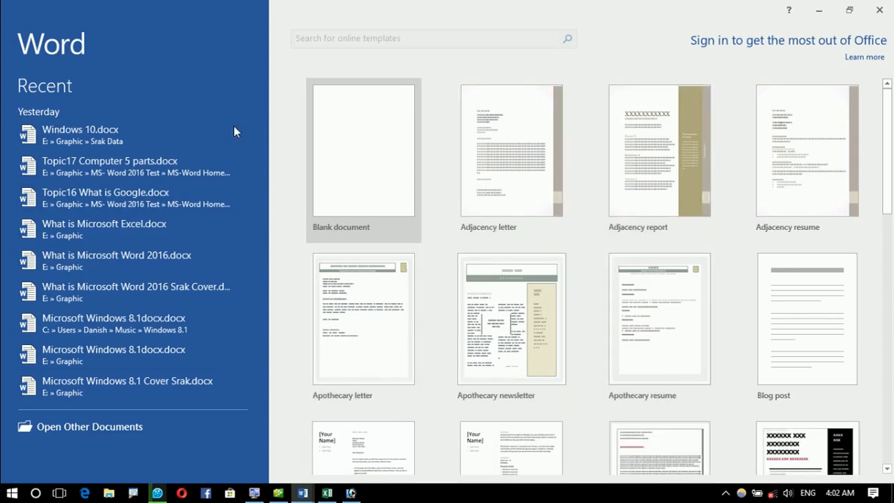
{"action": "left_click", "coordinate": [881, 10]}
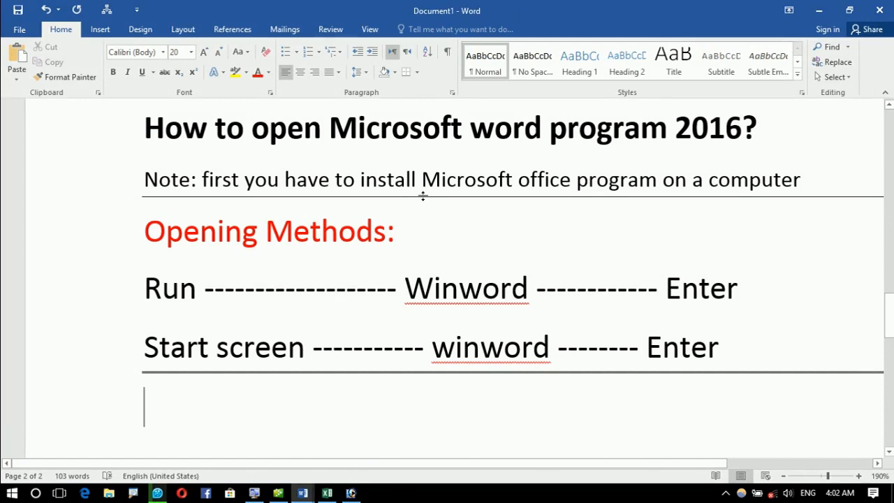
Step: Run the winword command from the Run dialog and dismiss the cannot-find error
{"action": "key", "text": "super+r"}
{"action": "type", "text": "wi"}
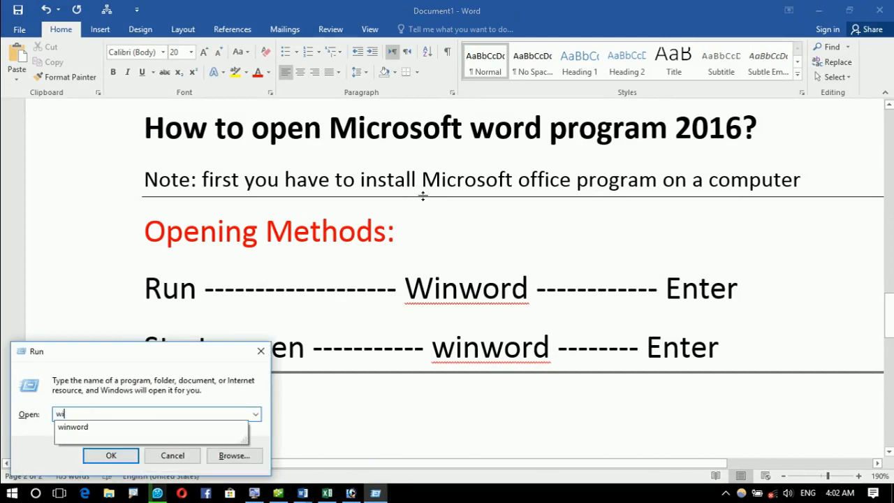
{"action": "type", "text": "nwordd"}
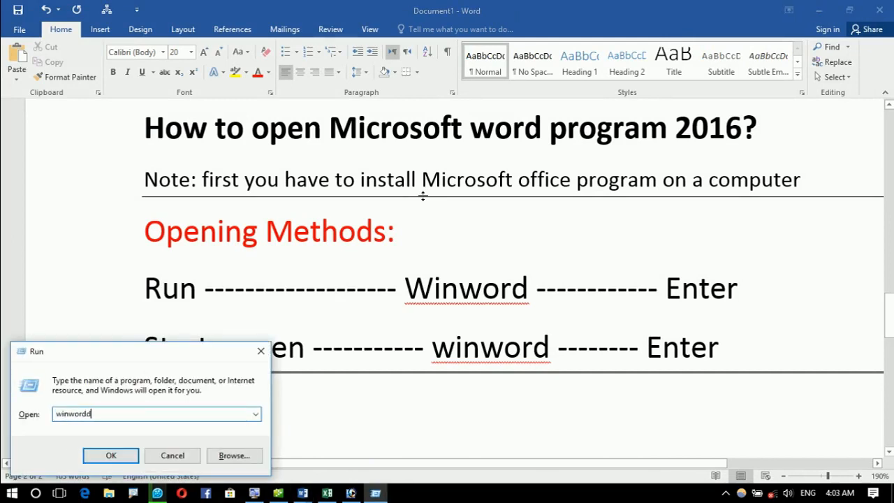
{"action": "key", "text": "Return"}
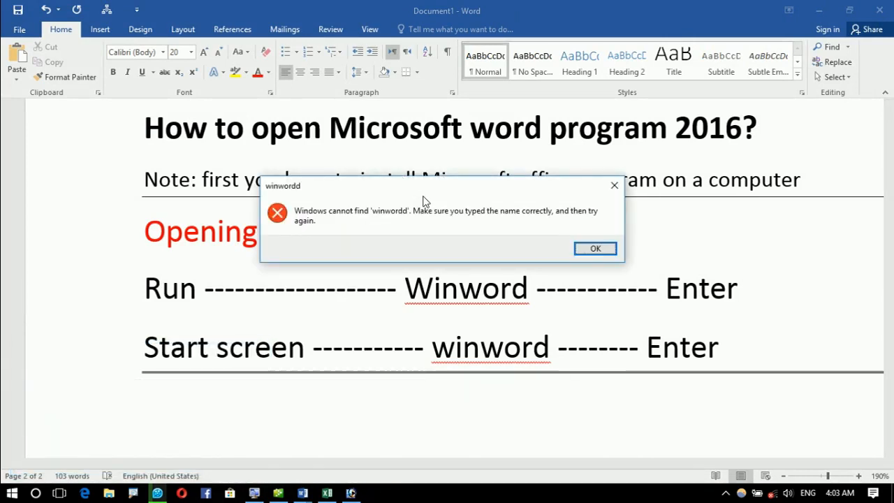
{"action": "left_click", "coordinate": [587, 254]}
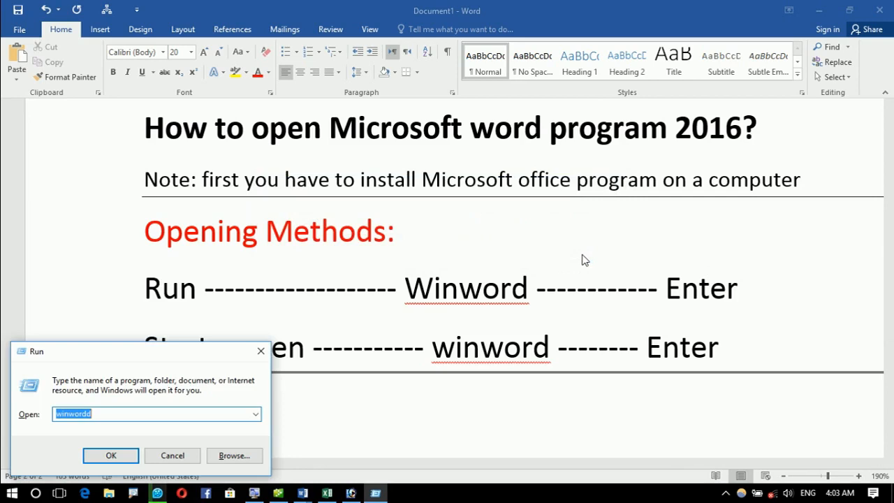
Step: Start retyping the command in the centred Run dialog, then close it and open the Start menu
{"action": "left_click_drag", "start_coordinate": [168, 356], "coordinate": [411, 178]}
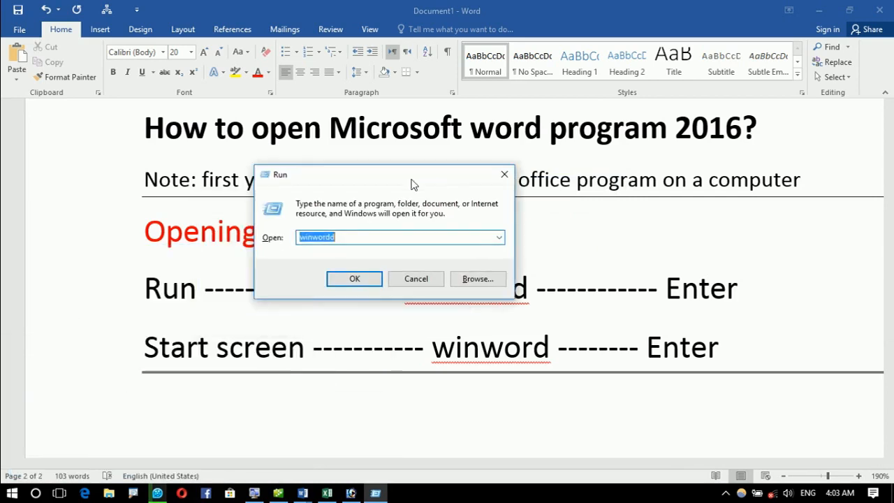
{"action": "left_click", "coordinate": [363, 239]}
{"action": "double_click", "coordinate": [362, 238]}
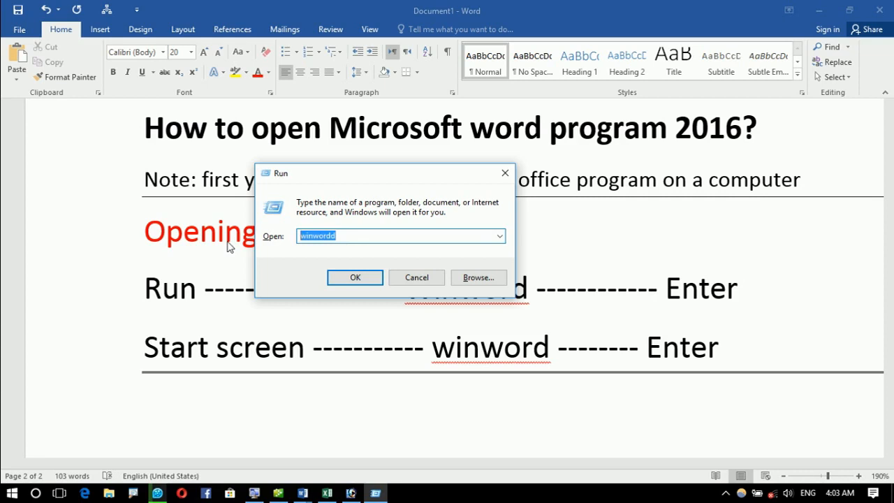
{"action": "type", "text": "Wi"}
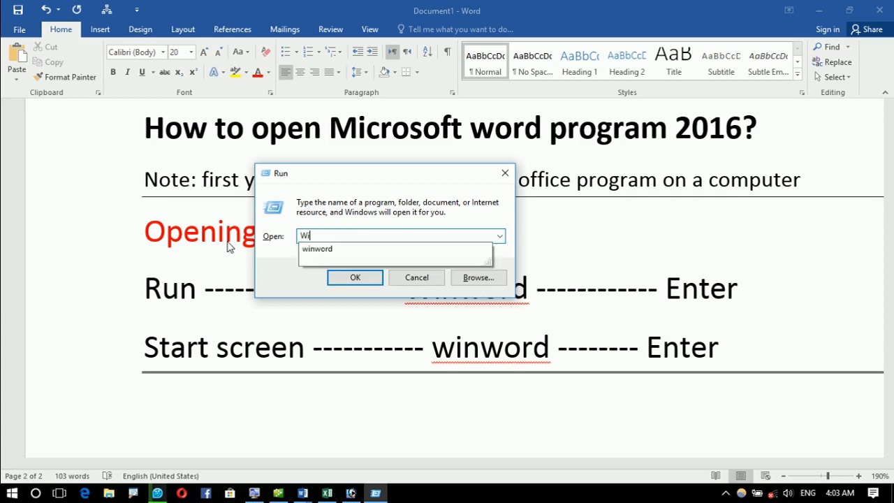
{"action": "left_click", "coordinate": [505, 172]}
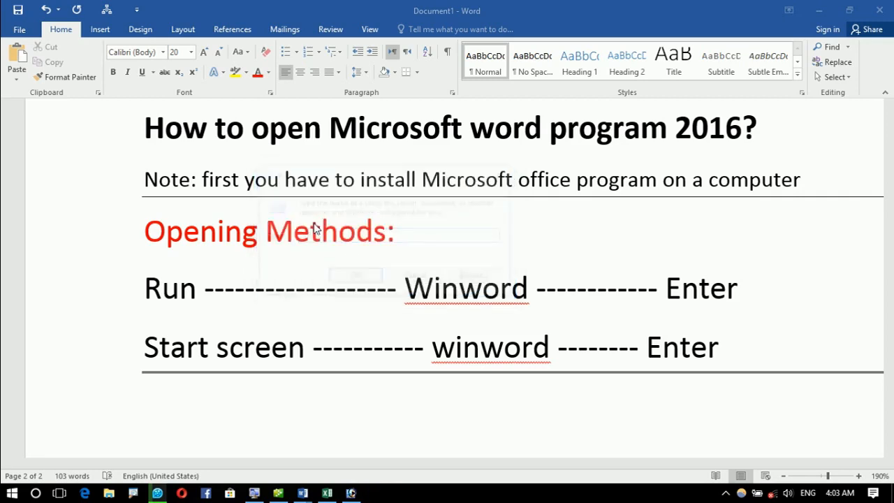
{"action": "left_click", "coordinate": [12, 493]}
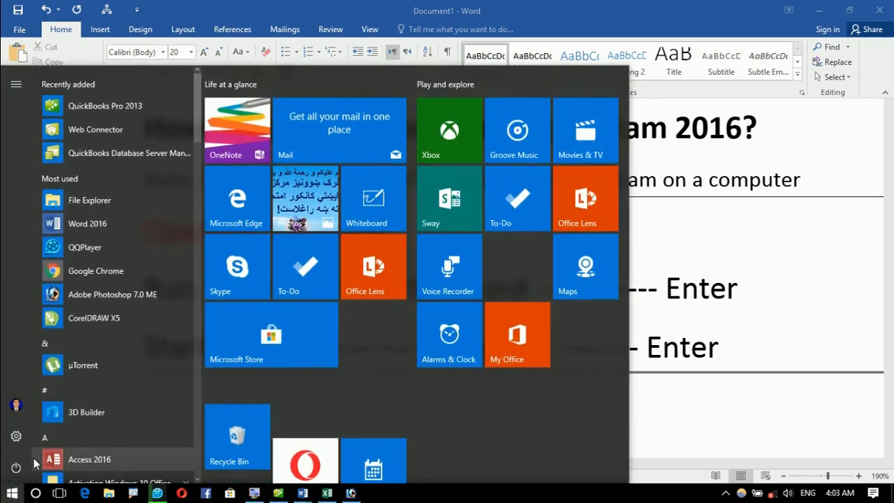
Step: Launch Word 2016 by searching 'winword' in the Start menu, then return to the notes document
{"action": "type", "text": "w"}
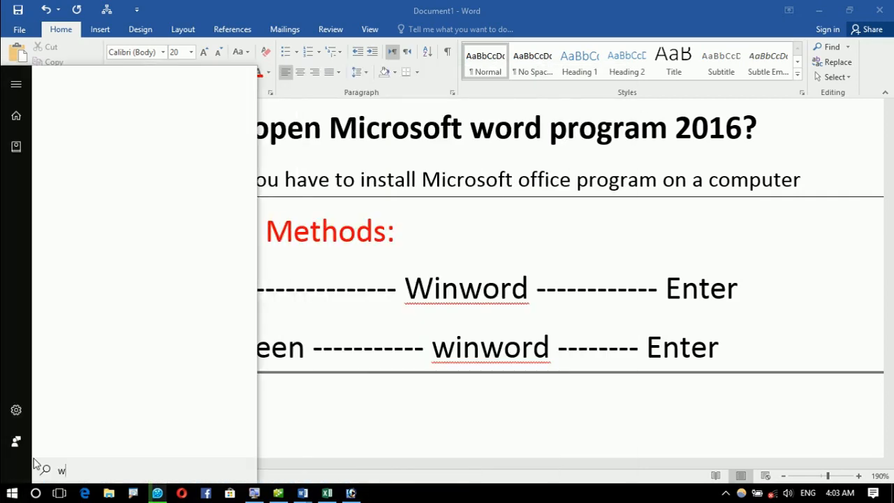
{"action": "type", "text": "inword"}
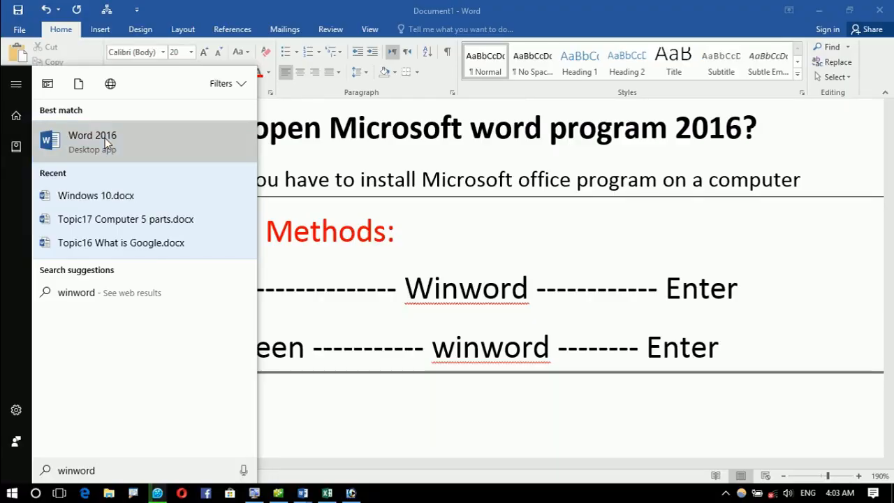
{"action": "left_click", "coordinate": [105, 137]}
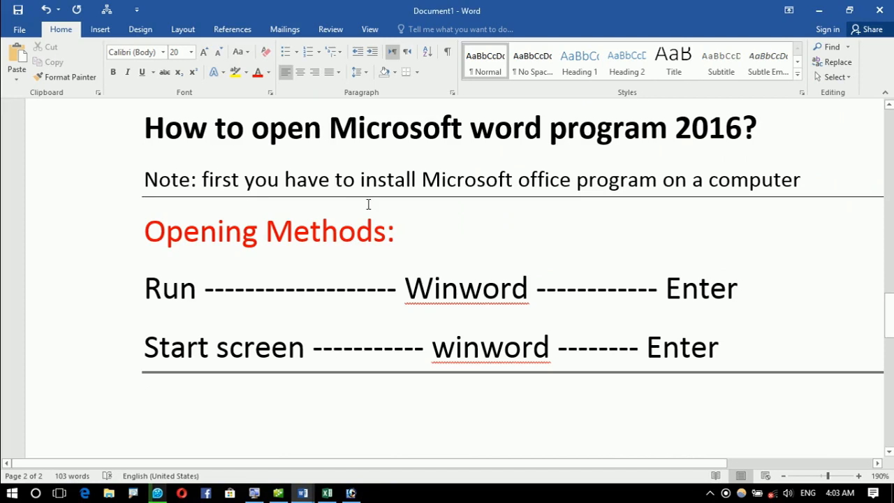
{"action": "scroll", "coordinate": [368, 204], "scroll_direction": "down", "scroll_amount": 3}
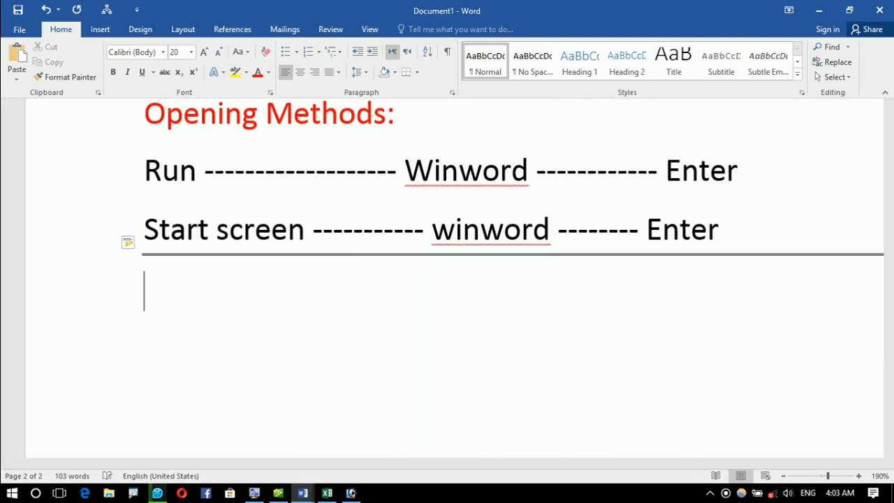
Step: Add 'Welcome Screen:' as a bold, centred, enlarged heading, then switch to Word's start screen
{"action": "type", "text": "Wel"}
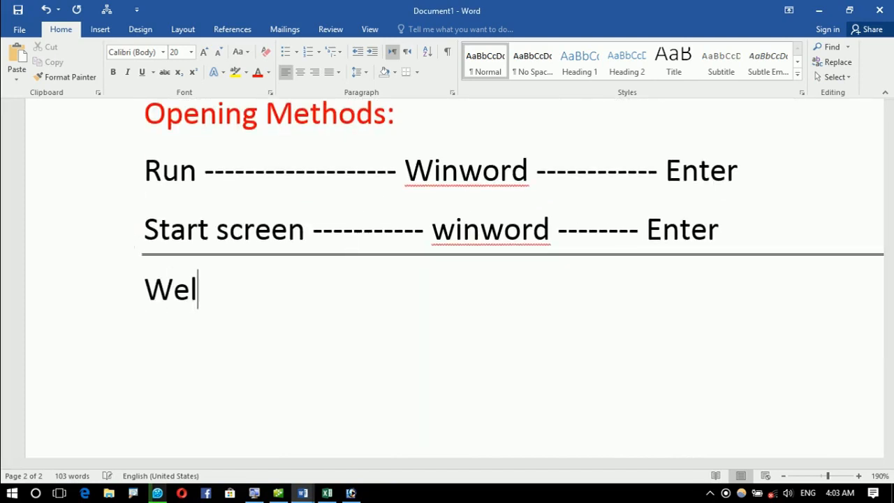
{"action": "type", "text": "come Screen"}
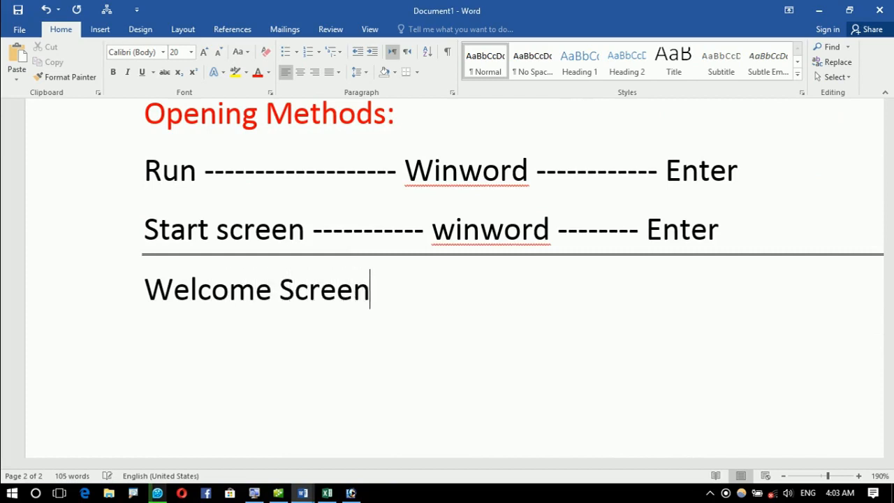
{"action": "type", "text": ":"}
{"action": "key", "text": "Return"}
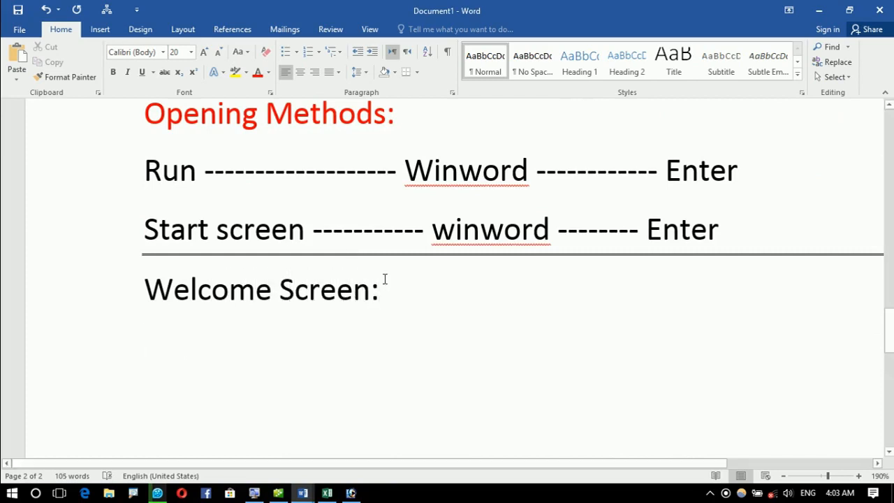
{"action": "left_click", "coordinate": [123, 293]}
{"action": "key", "text": "ctrl+b"}
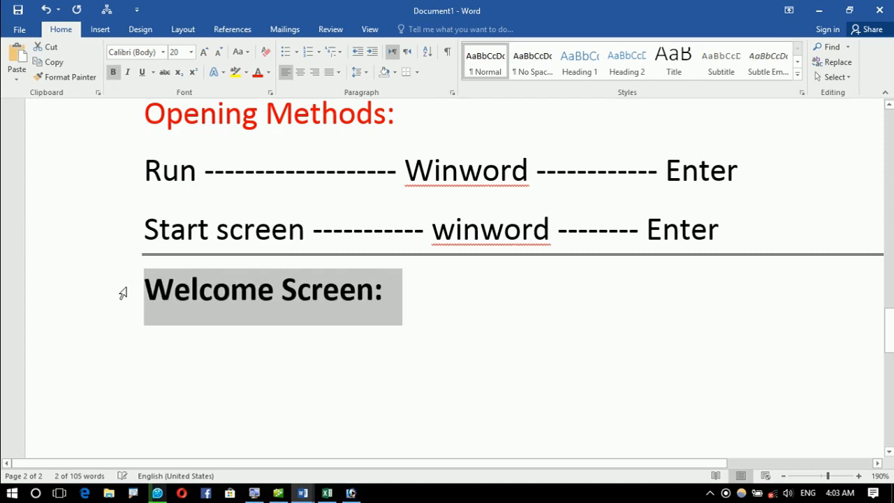
{"action": "key", "text": "ctrl+e"}
{"action": "key", "text": "ctrl+bracketright"}
{"action": "key", "text": "ctrl+bracketright"}
{"action": "key", "text": "ctrl+bracketright"}
{"action": "key", "text": "ctrl+bracketright"}
{"action": "key", "text": "ctrl+bracketright"}
{"action": "key", "text": "ctrl+bracketright"}
{"action": "key", "text": "ctrl+bracketright"}
{"action": "key", "text": "ctrl+bracketright"}
{"action": "key", "text": "ctrl+bracketright"}
{"action": "key", "text": "ctrl+bracketright"}
{"action": "key", "text": "ctrl+bracketright"}
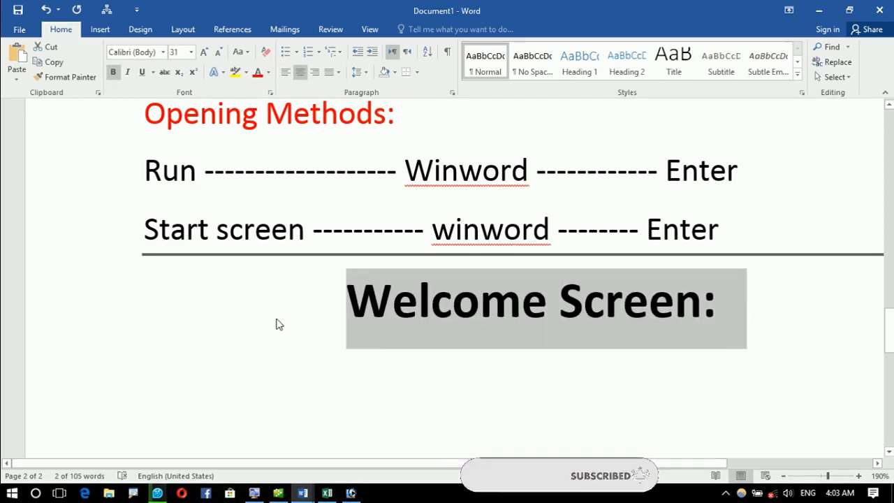
{"action": "left_click", "coordinate": [222, 353]}
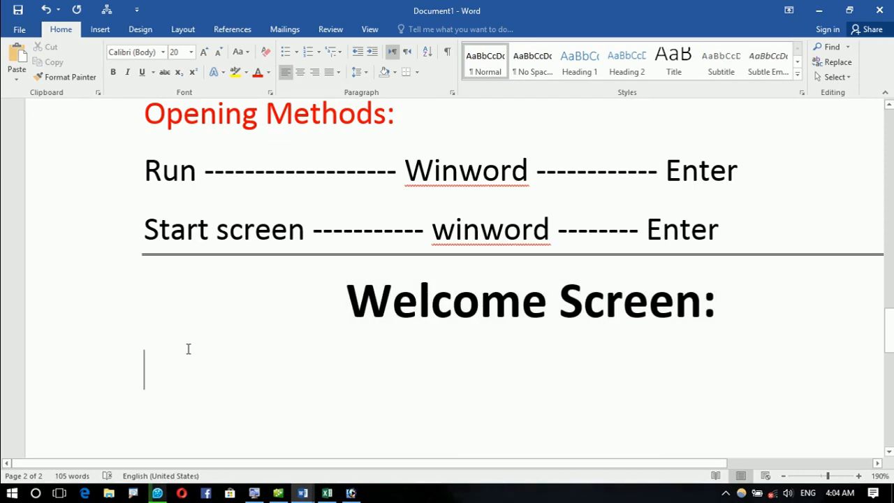
{"action": "key", "text": "alt+Tab"}
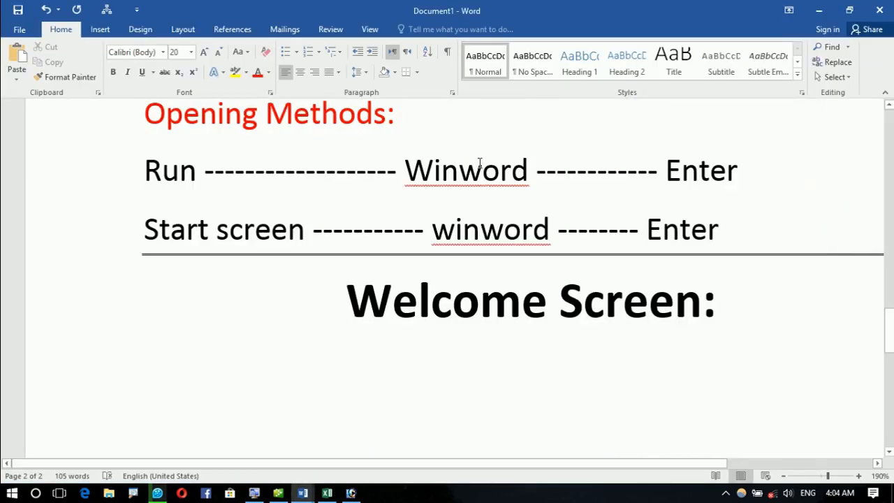
Step: Type 'There are three parts on welcome window:' on a new line below the heading
{"action": "type", "text": "ter"}
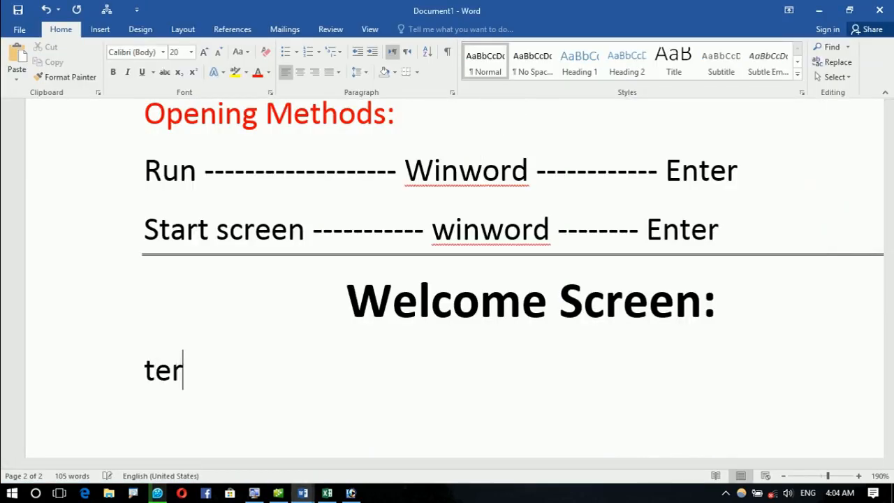
{"action": "key", "text": "BackSpace"}
{"action": "key", "text": "BackSpace"}
{"action": "type", "text": "here are "}
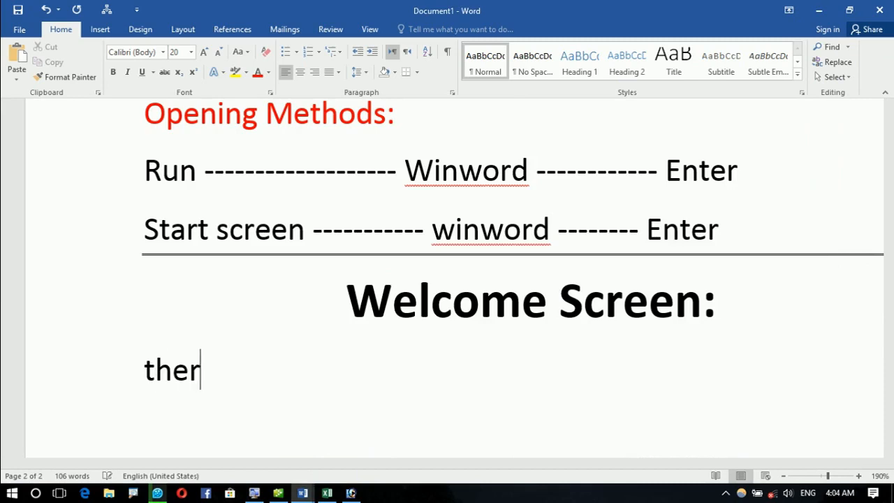
{"action": "type", "text": "thre"}
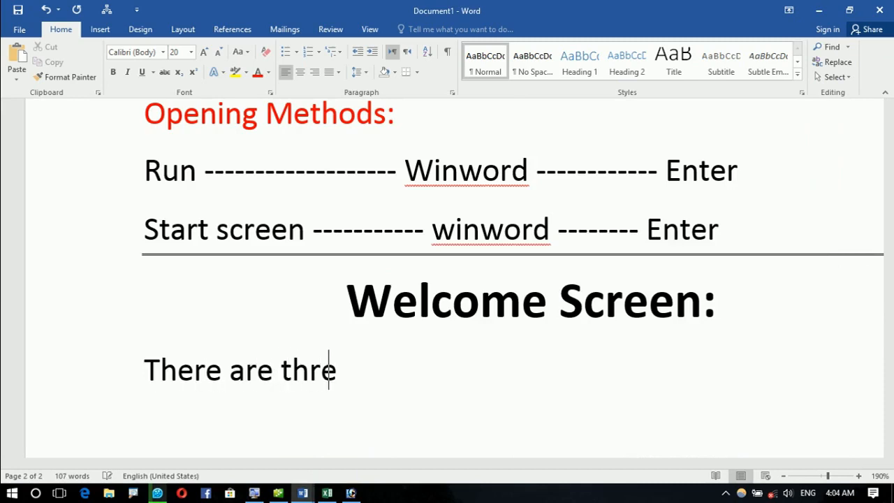
{"action": "type", "text": "e parts on "}
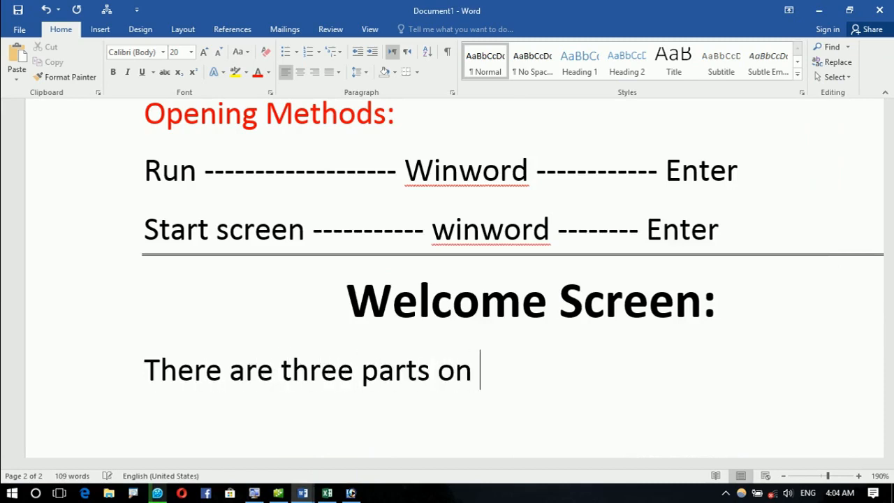
{"action": "type", "text": "welcome windo"}
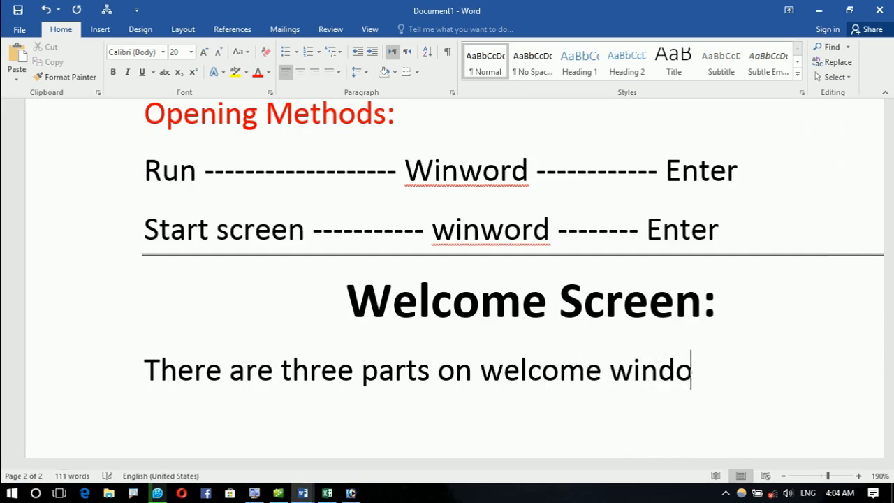
{"action": "type", "text": "w"}
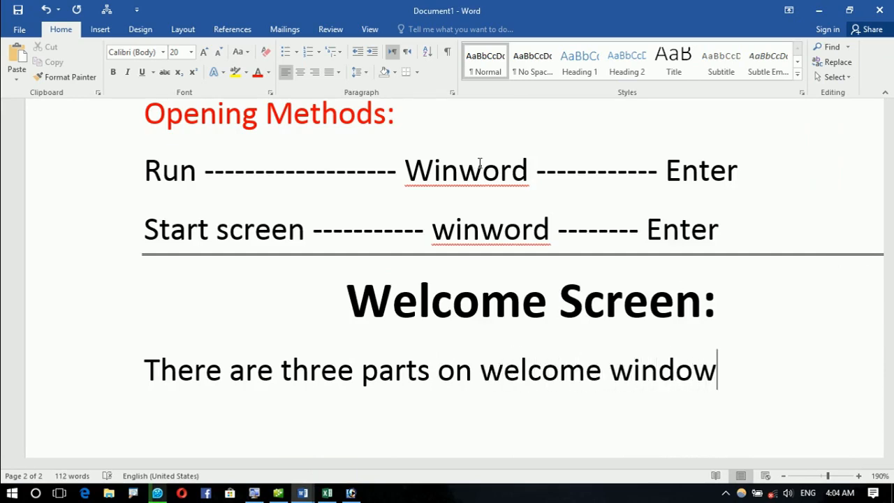
{"action": "type", "text": ":"}
{"action": "key", "text": "Return"}
{"action": "key", "text": "Tab"}
{"action": "key", "text": "BackSpace"}
Step: Colour the intro sentence red and move the cursor to the empty line beneath
{"action": "left_click_drag", "start_coordinate": [738, 361], "coordinate": [184, 397]}
{"action": "left_click", "coordinate": [258, 72]}
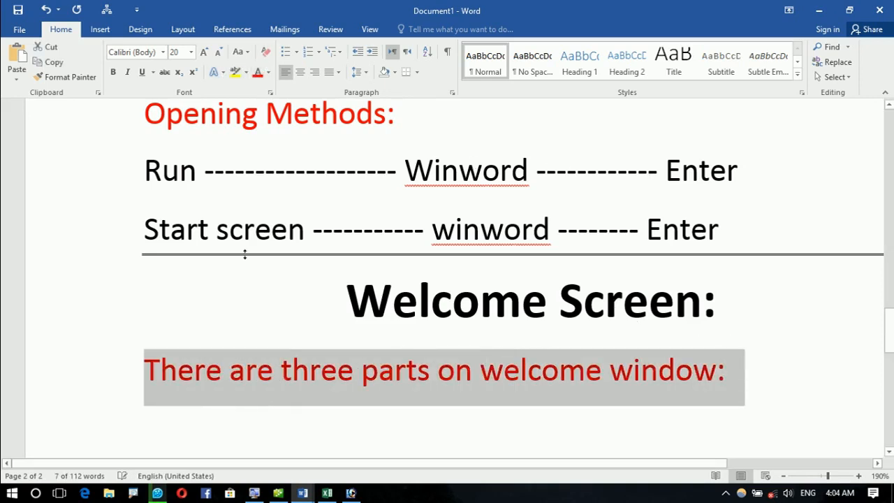
{"action": "scroll", "coordinate": [223, 294], "scroll_direction": "down", "scroll_amount": 3}
{"action": "left_click", "coordinate": [207, 334]}
Step: Start a numbered list with item 1 'Recent Files'
{"action": "type", "text": "1."}
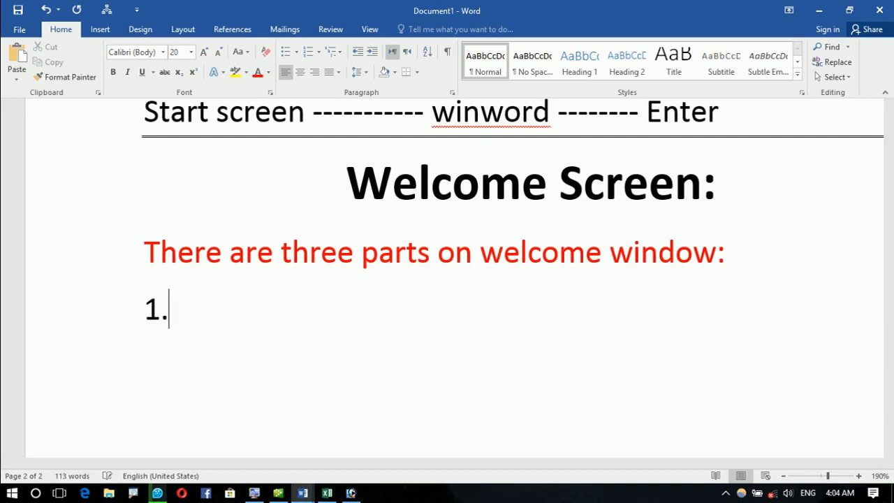
{"action": "type", "text": " Recentr"}
{"action": "key", "text": "BackSpace"}
{"action": "key", "text": "BackSpace"}
{"action": "type", "text": "Files"}
{"action": "key", "text": "Return"}
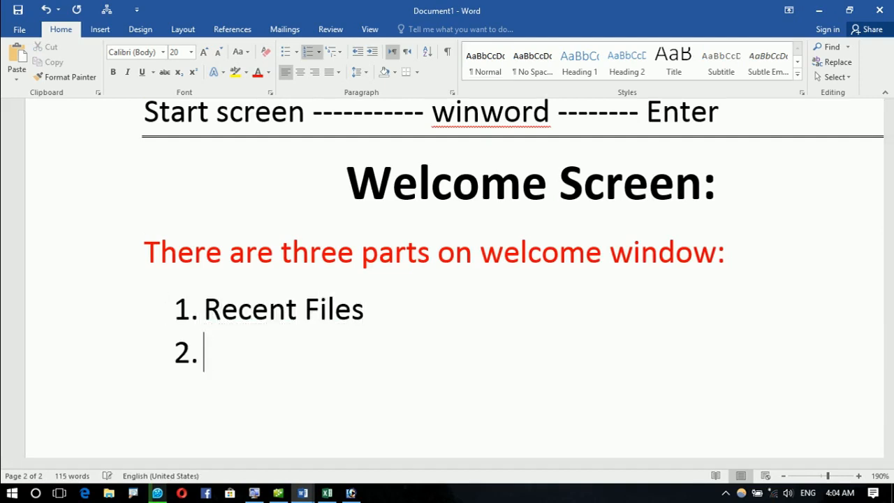
Step: Add 'Blank Documents' and 'Bulit in Document'' as items 2 and 3, then end the list
{"action": "type", "text": "Blank "}
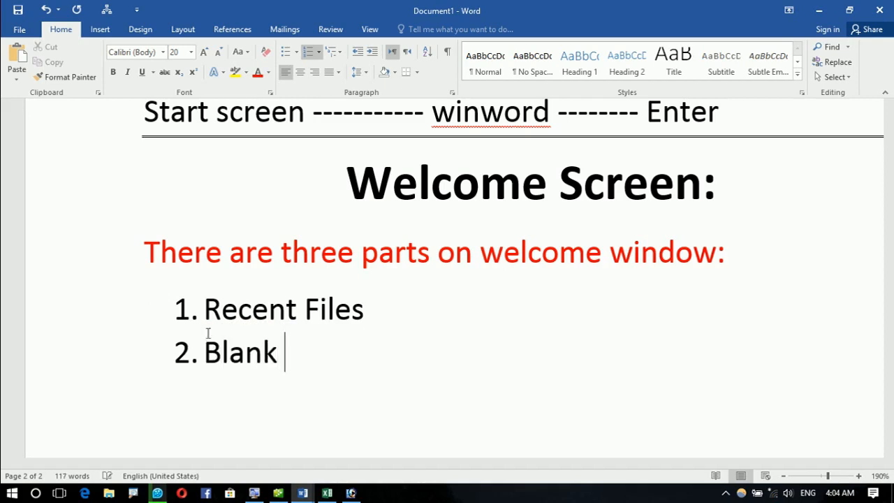
{"action": "type", "text": "Docuem"}
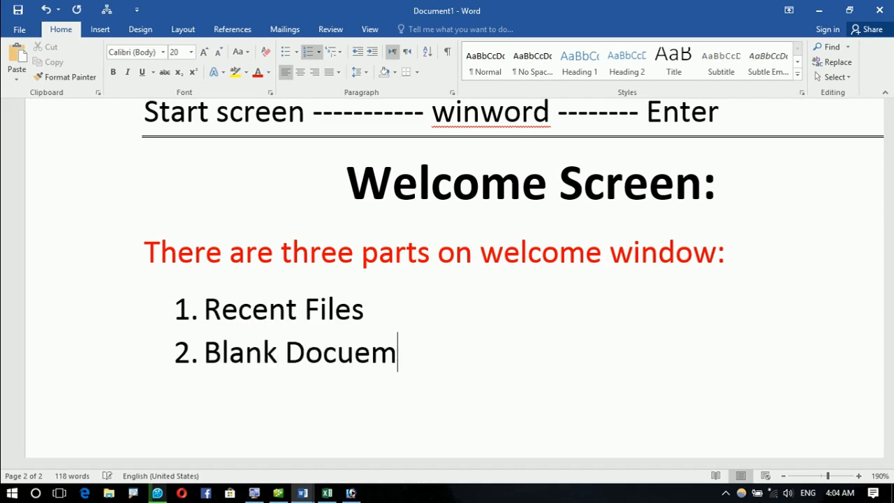
{"action": "type", "text": "ne==e"}
{"action": "key", "text": "BackSpace"}
{"action": "key", "text": "BackSpace"}
{"action": "key", "text": "BackSpace"}
{"action": "key", "text": "BackSpace"}
{"action": "key", "text": "BackSpace"}
{"action": "type", "text": "ebt"}
{"action": "key", "text": "Return"}
{"action": "key", "text": "BackSpace"}
{"action": "key", "text": "BackSpace"}
{"action": "key", "text": "BackSpace"}
{"action": "key", "text": "BackSpace"}
{"action": "type", "text": "nts"}
{"action": "key", "text": "Return"}
{"action": "type", "text": "B"}
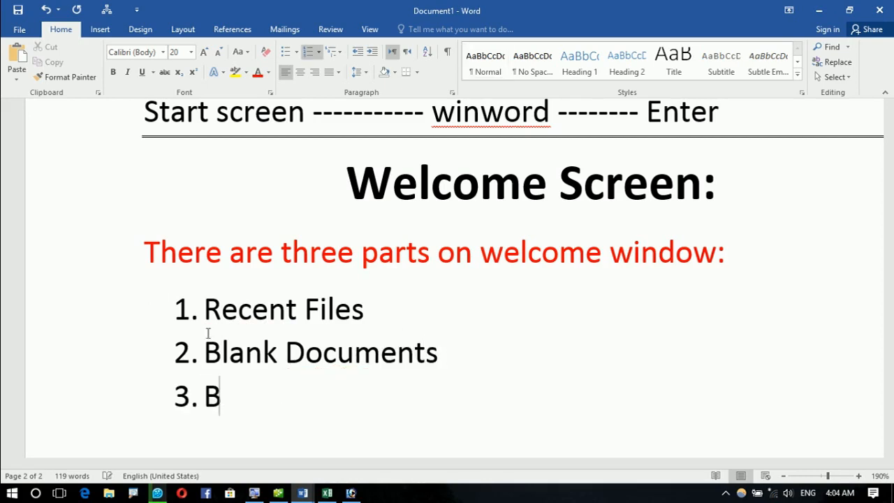
{"action": "type", "text": "ulit in Docuemnt'"}
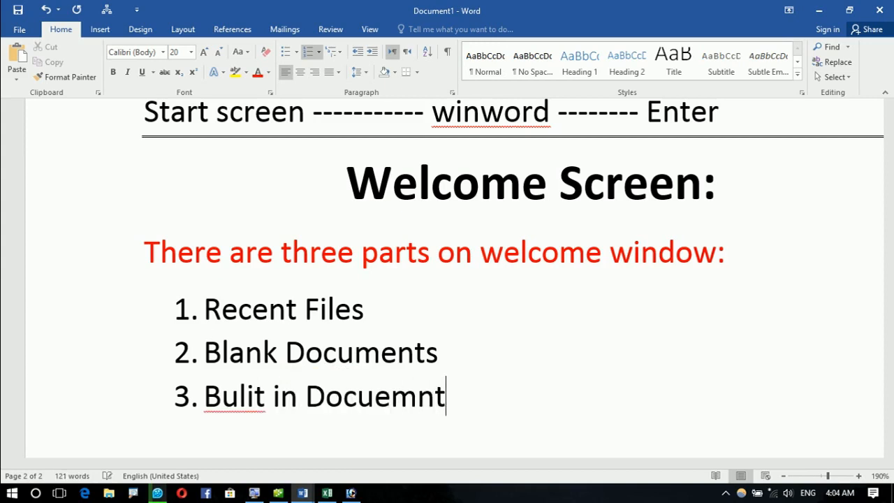
{"action": "key", "text": "Return"}
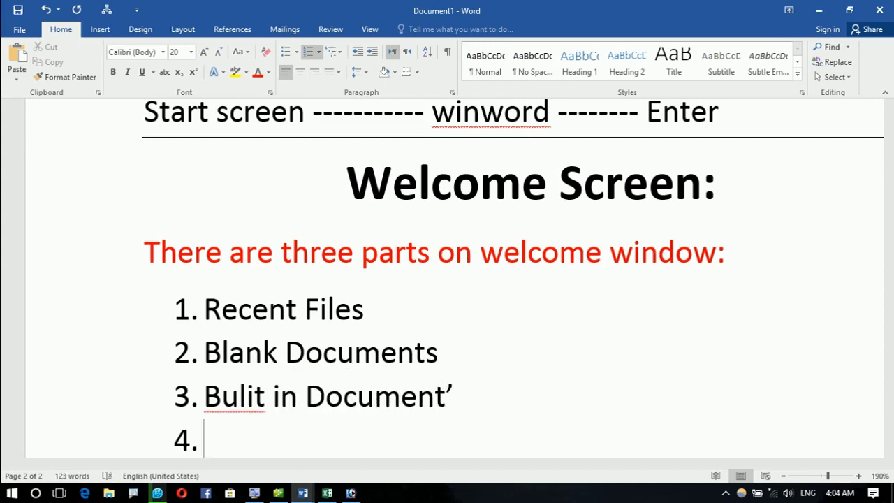
{"action": "key", "text": "Return"}
{"action": "key", "text": "Return"}
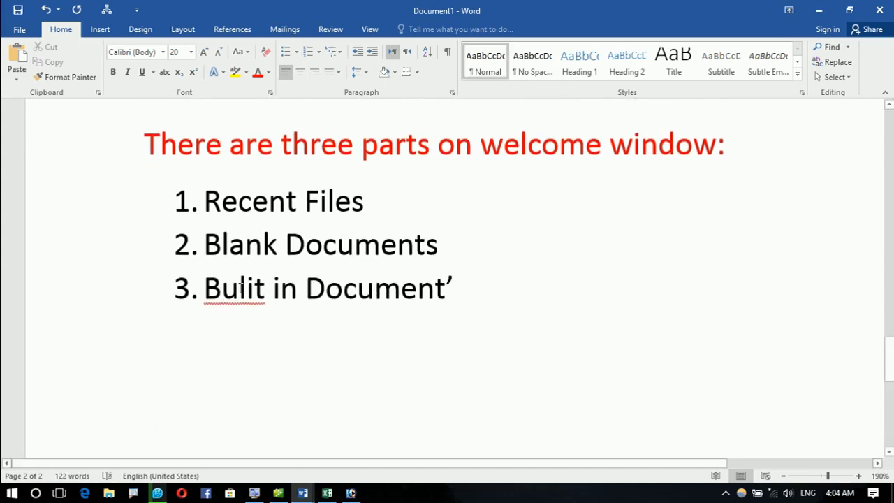
Step: Correct the misspelled 'Bulit' to 'Built' in the third list item
{"action": "right_click", "coordinate": [260, 292]}
{"action": "left_click", "coordinate": [300, 315]}
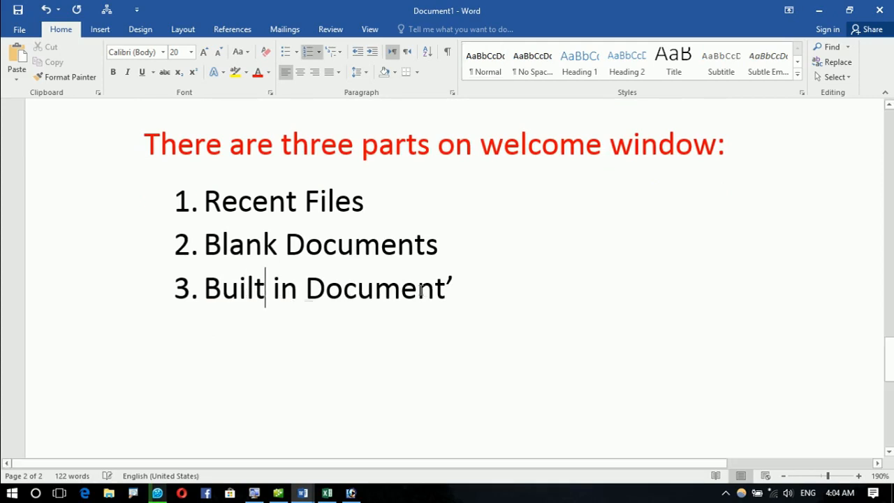
{"action": "left_click_drag", "start_coordinate": [237, 199], "coordinate": [392, 198]}
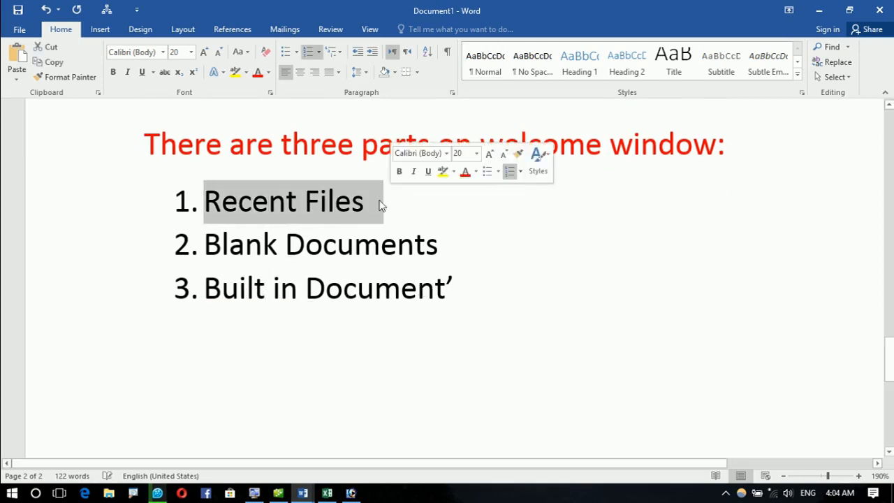
{"action": "left_click_drag", "start_coordinate": [218, 248], "coordinate": [452, 247]}
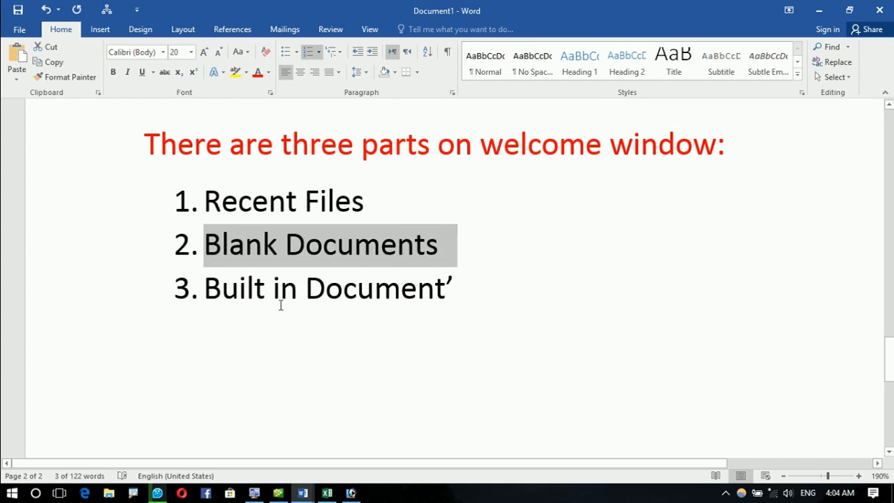
{"action": "left_click_drag", "start_coordinate": [235, 300], "coordinate": [442, 303]}
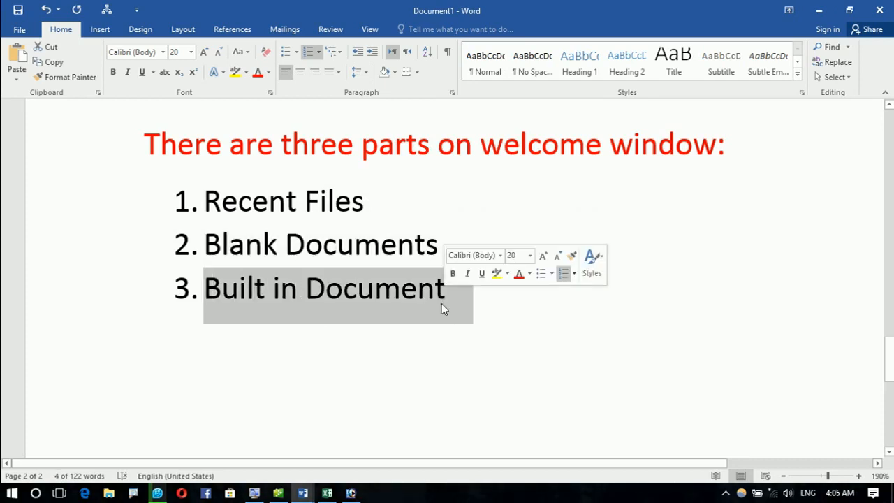
{"action": "left_click", "coordinate": [305, 244]}
Step: Make the 'Recent Files' item blue
{"action": "left_click_drag", "start_coordinate": [213, 199], "coordinate": [370, 187]}
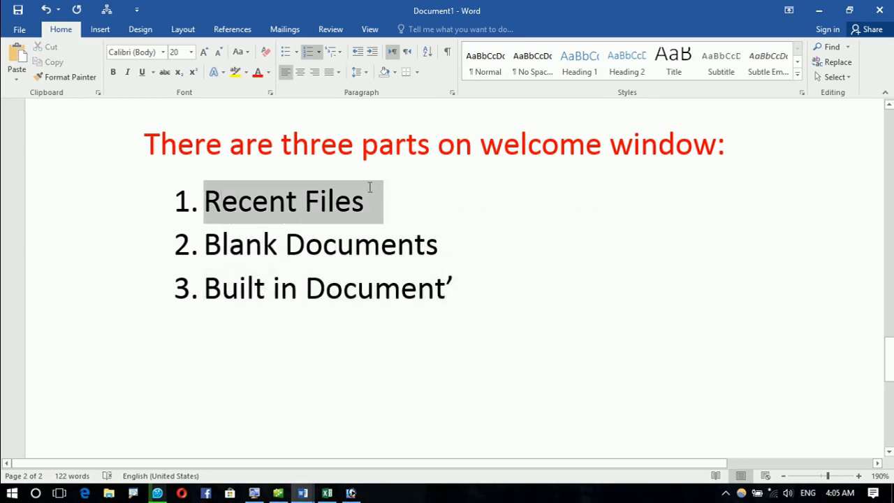
{"action": "left_click", "coordinate": [320, 201]}
{"action": "left_click_drag", "start_coordinate": [213, 201], "coordinate": [365, 202]}
{"action": "left_click", "coordinate": [268, 74]}
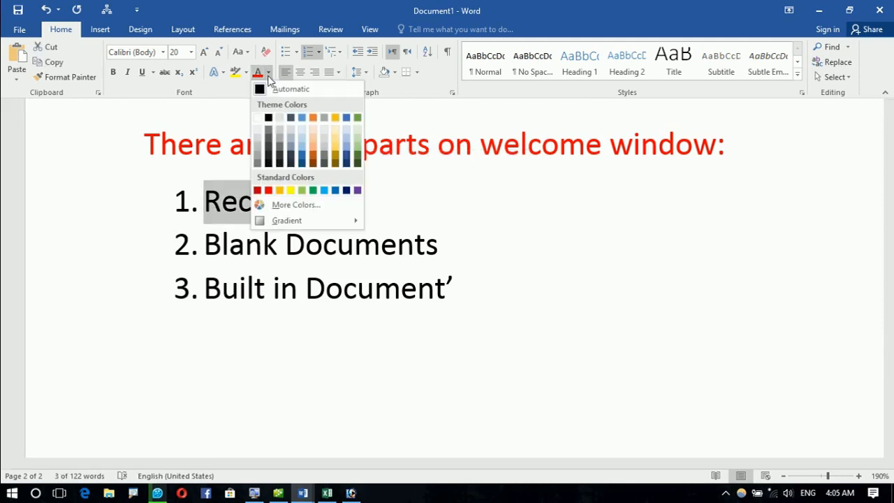
{"action": "left_click", "coordinate": [336, 191]}
{"action": "left_click", "coordinate": [276, 246]}
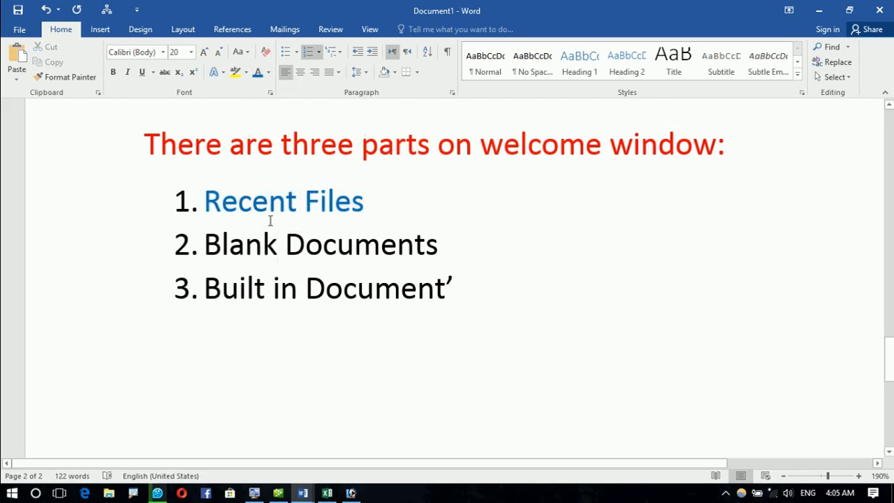